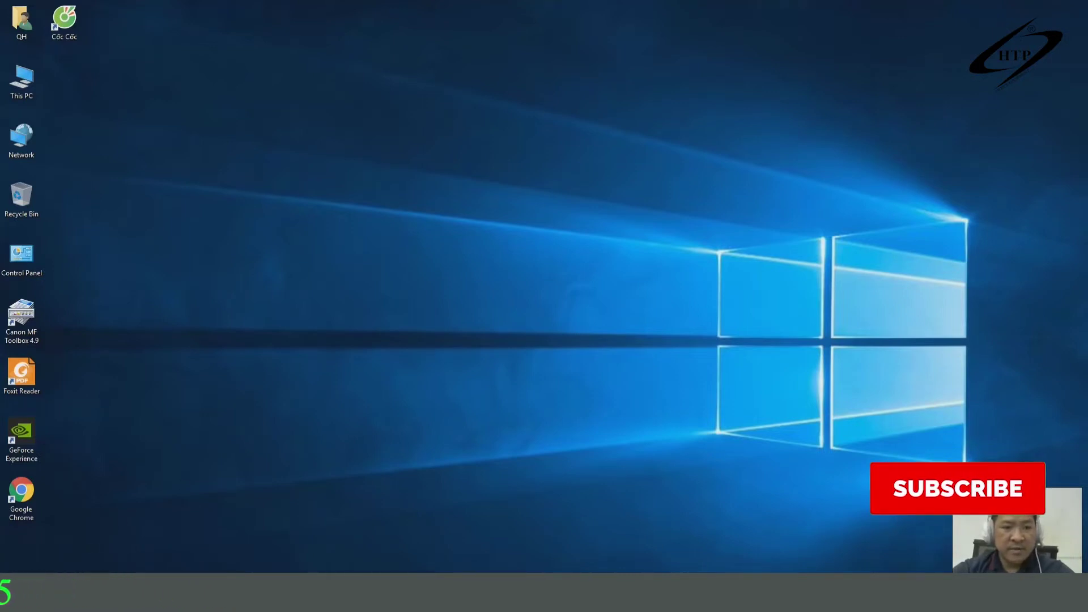
# Search the Start menu for 'c' and launch Control Panel from the best match.
pyautogui.click(14, 600)
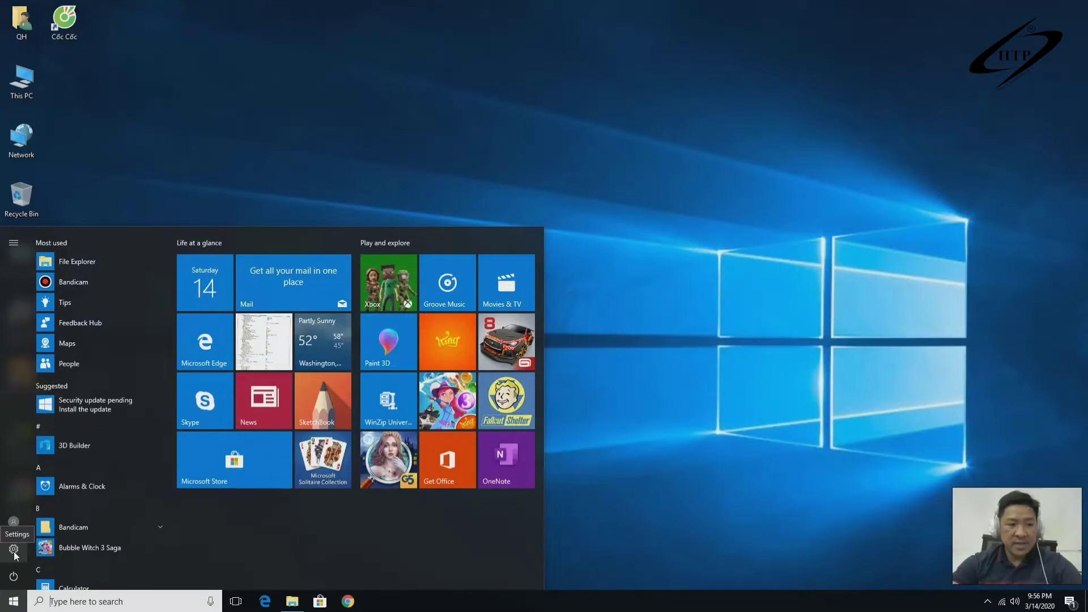
pyautogui.click(95, 602)
pyautogui.write('c')
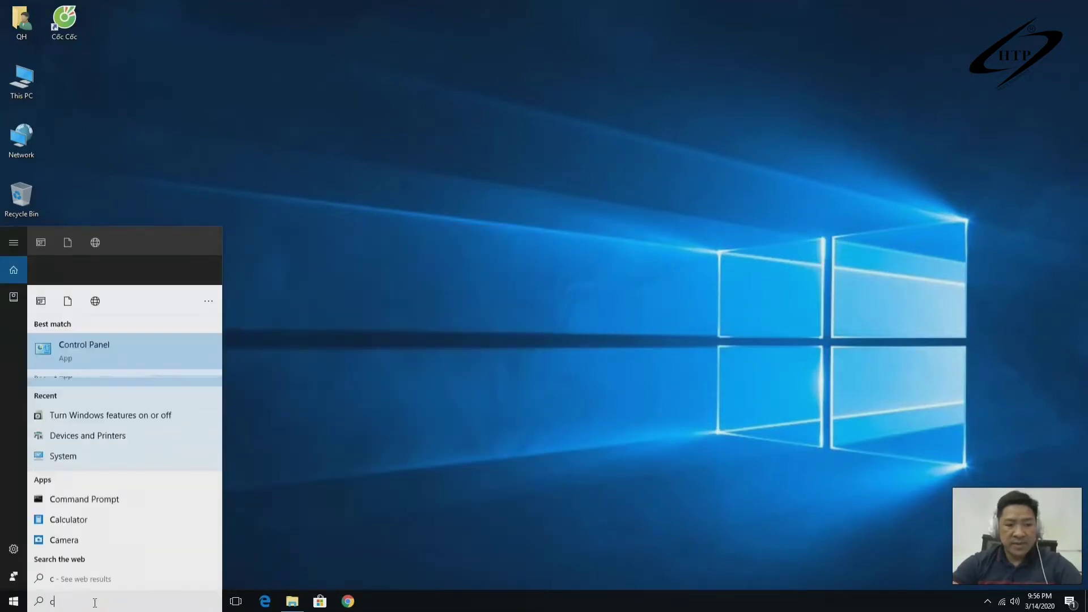
pyautogui.click(116, 286)
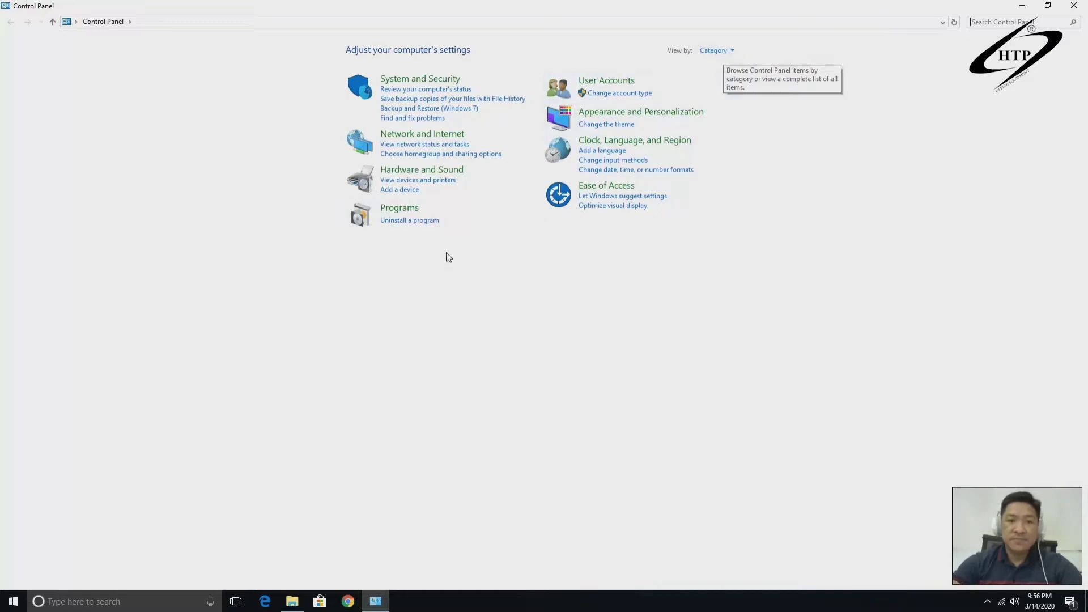
# Go from Control Panel's User Accounts to the Settings Family & other people page.
pyautogui.click(606, 81)
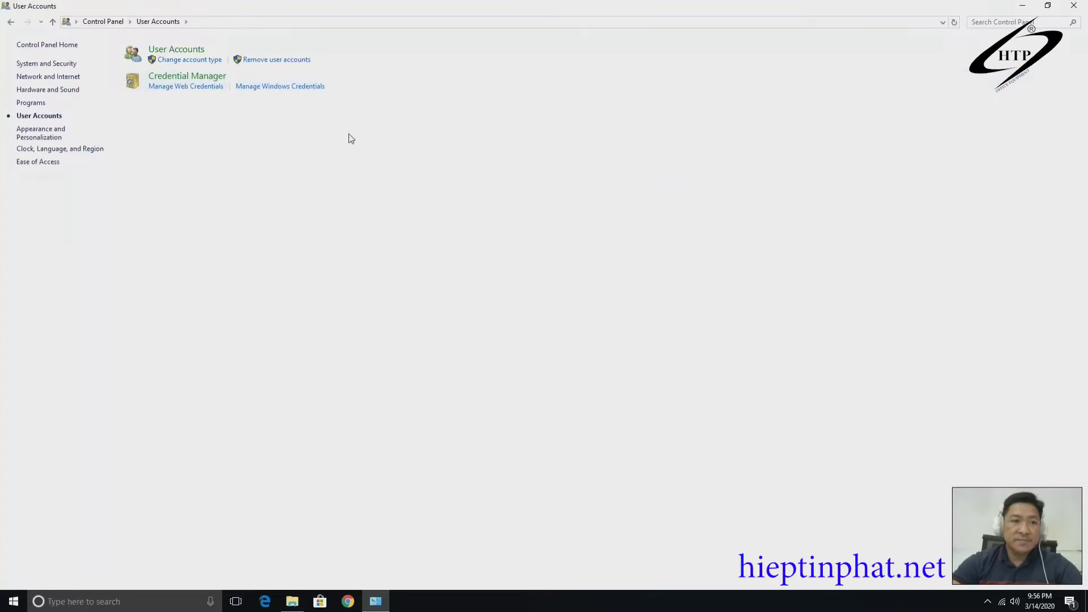
pyautogui.click(173, 49)
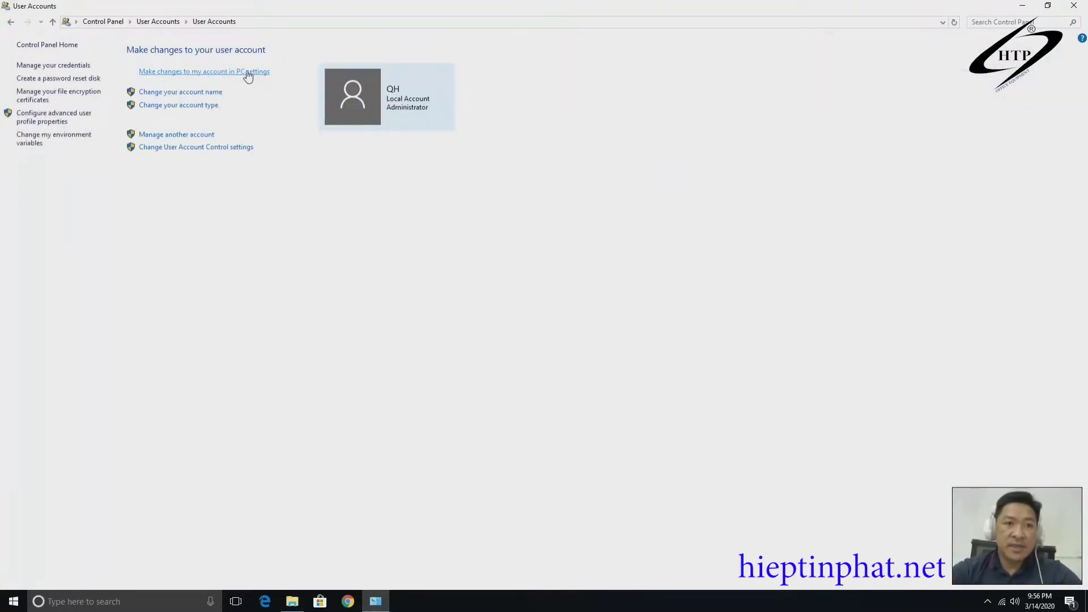
pyautogui.click(219, 72)
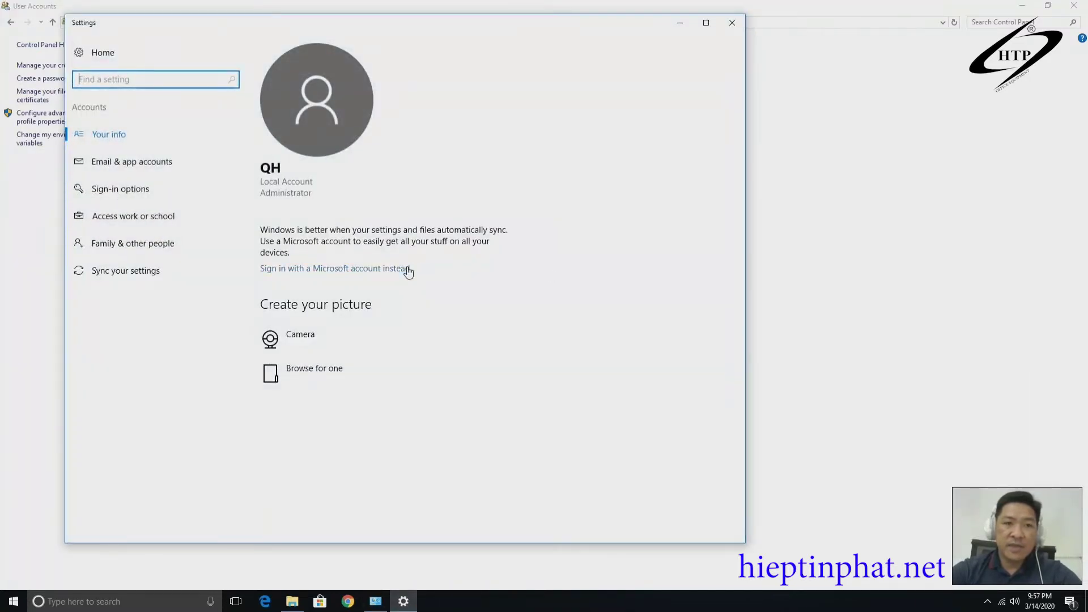
pyautogui.click(14, 604)
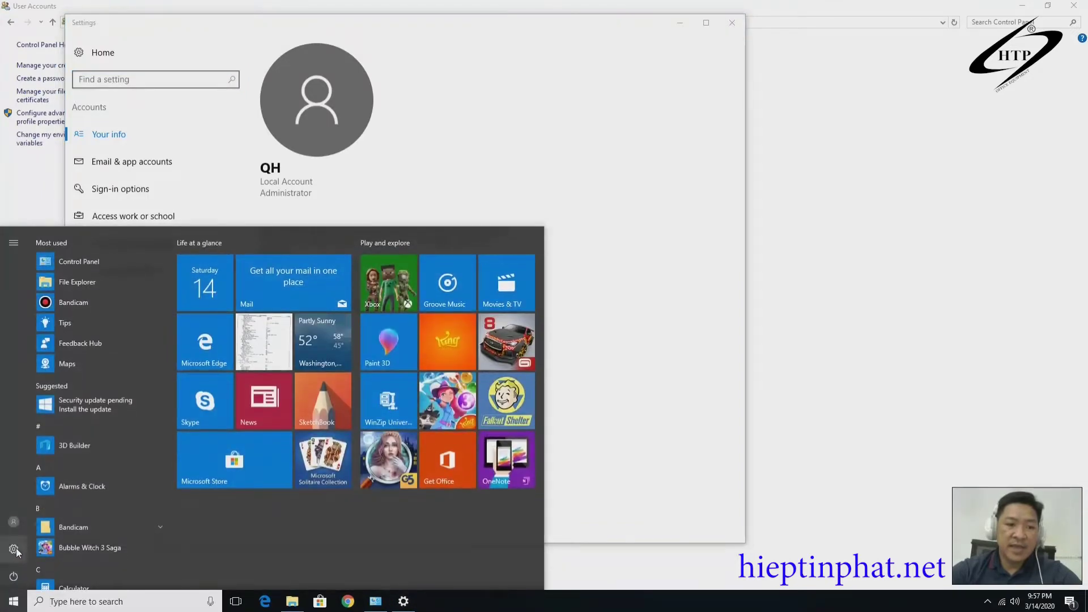
pyautogui.press('Escape')
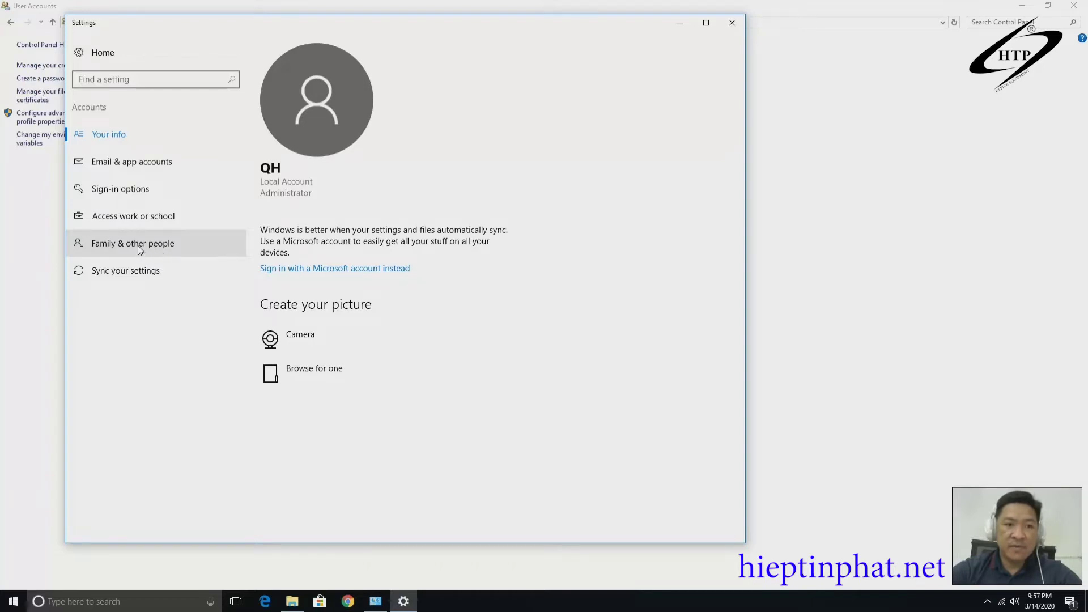
pyautogui.click(158, 248)
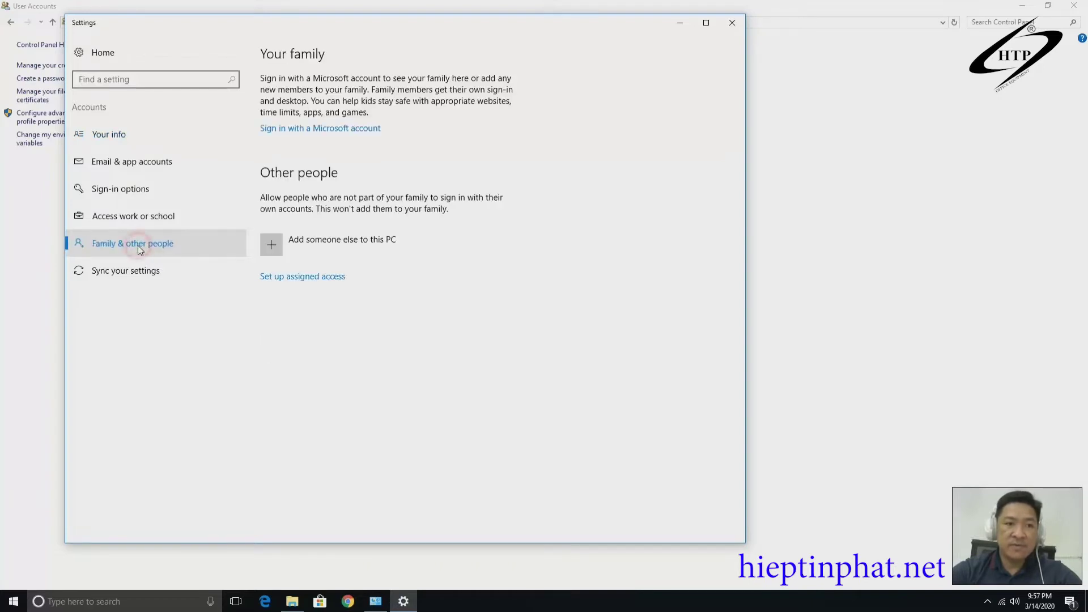
# Start adding someone else to this PC as a local user without a Microsoft account.
pyautogui.click(275, 246)
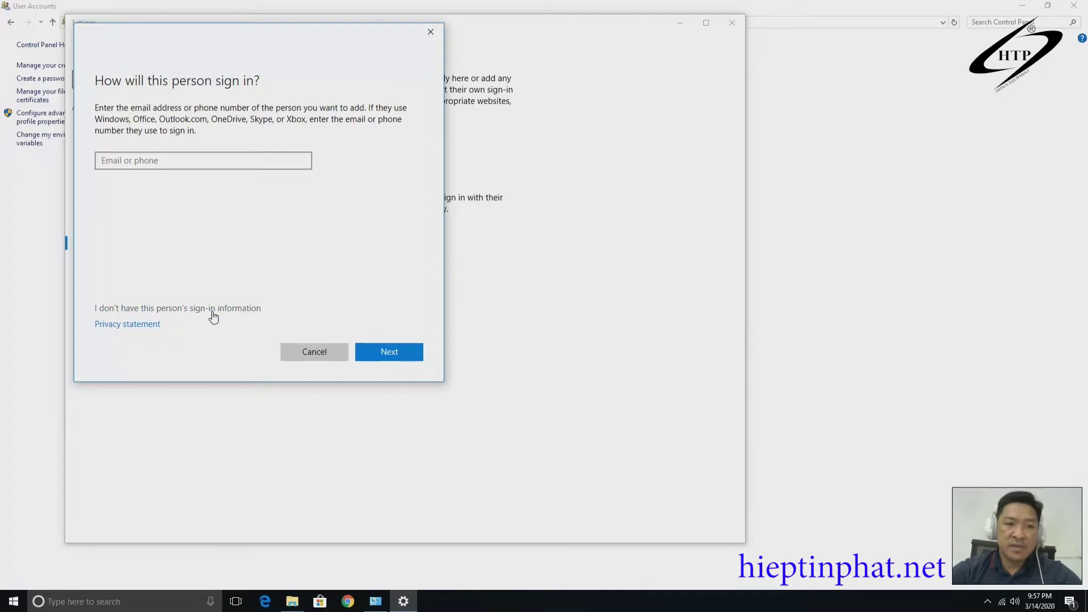
pyautogui.click(238, 311)
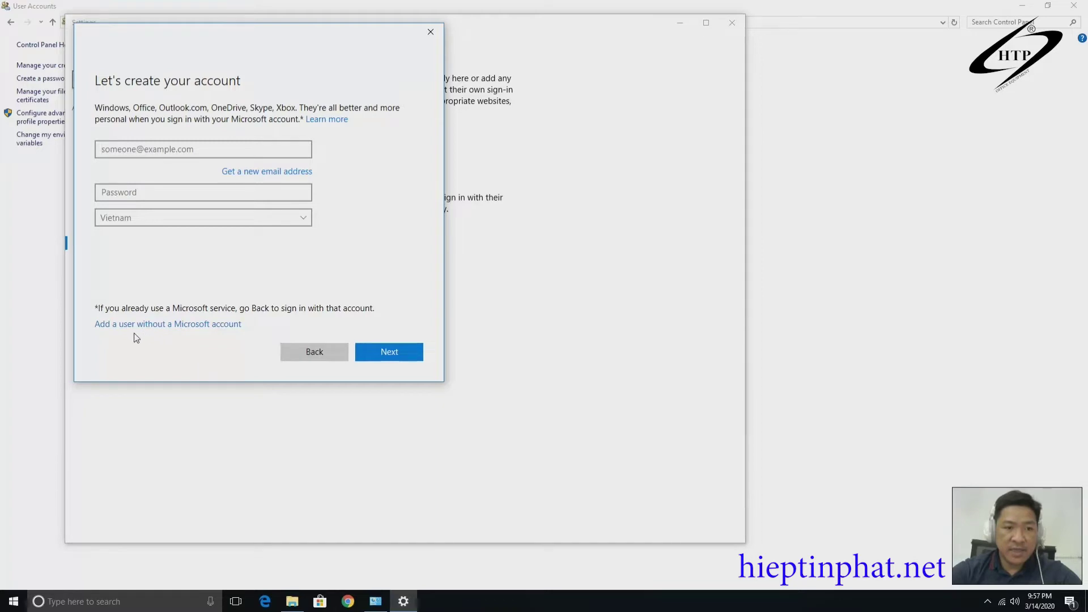
pyautogui.click(218, 324)
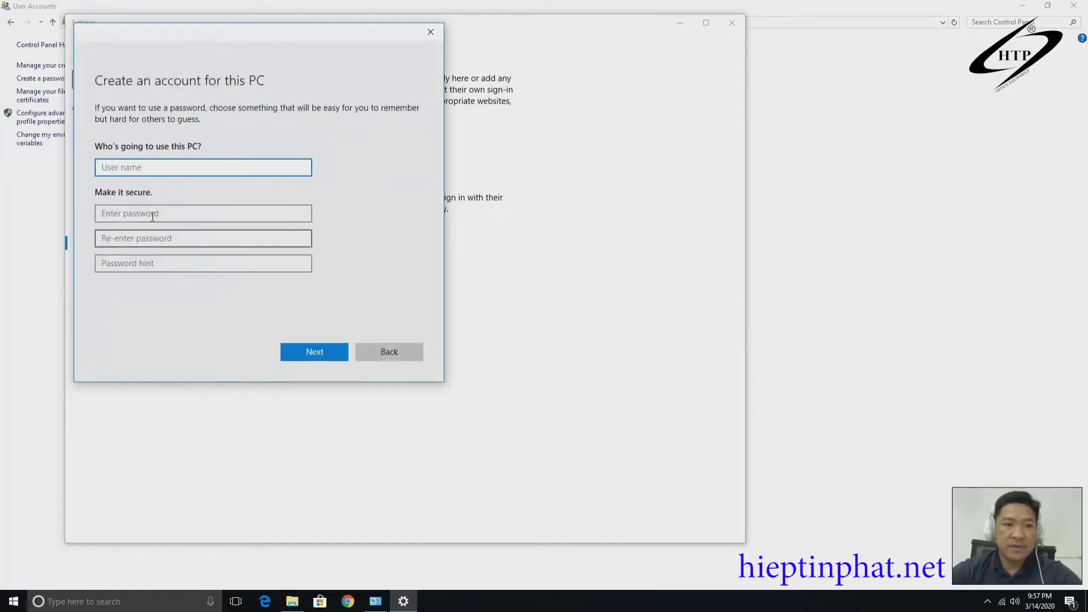
# Create the local account scanner with a password and password hint.
pyautogui.click(154, 171)
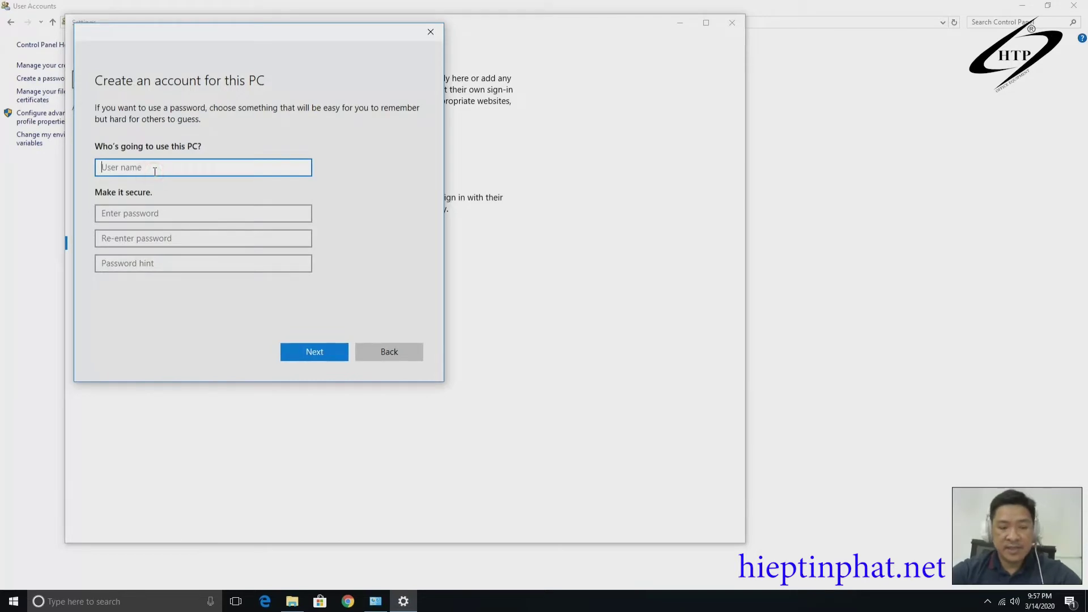
pyautogui.write('scanner')
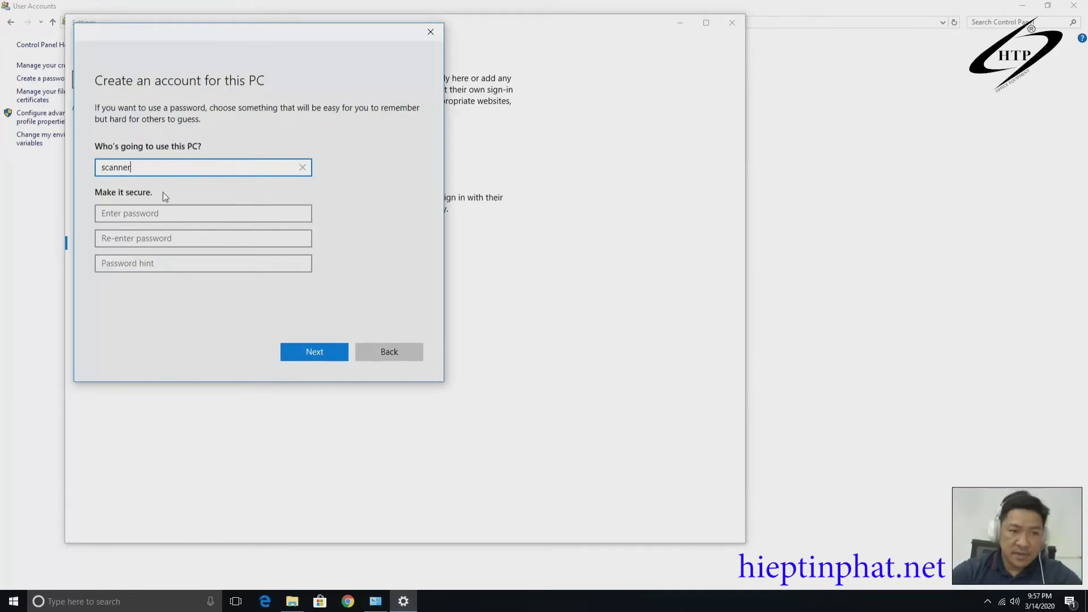
pyautogui.click(159, 209)
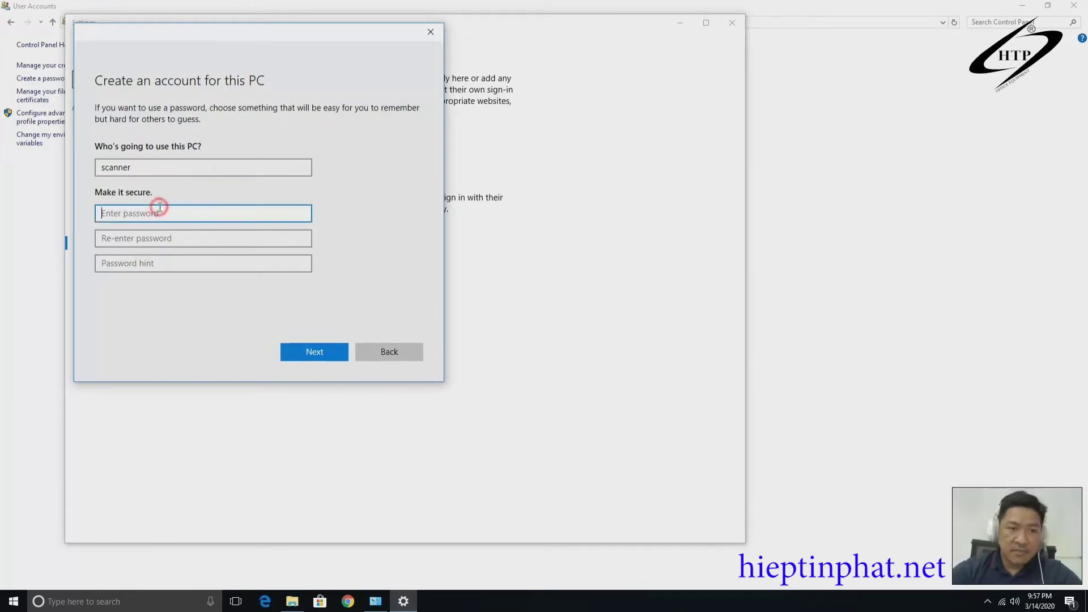
pyautogui.click(165, 214)
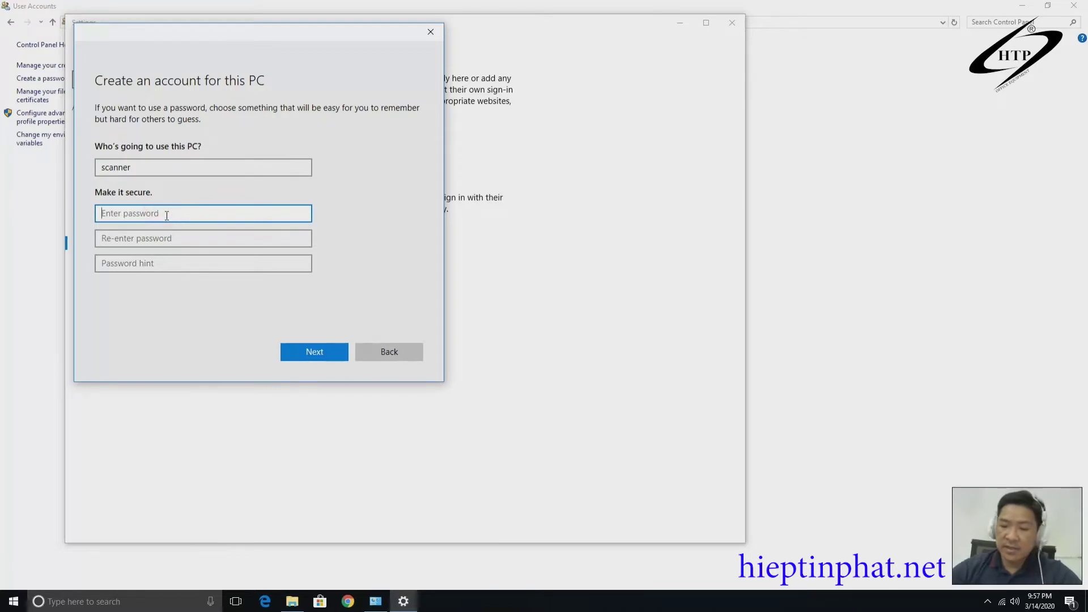
pyautogui.write('12')
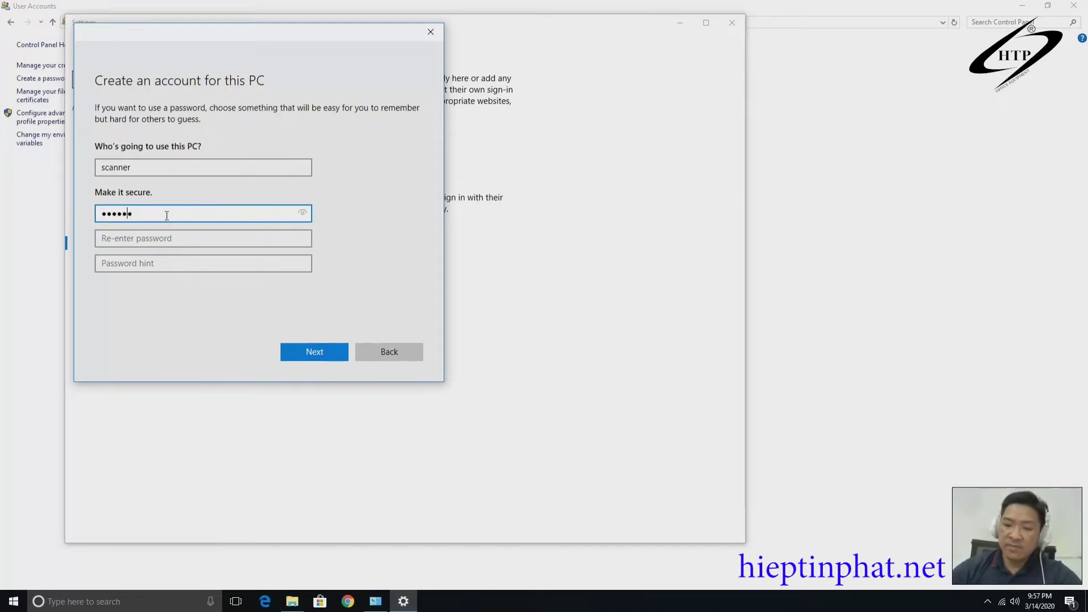
pyautogui.write('3456')
pyautogui.click(204, 243)
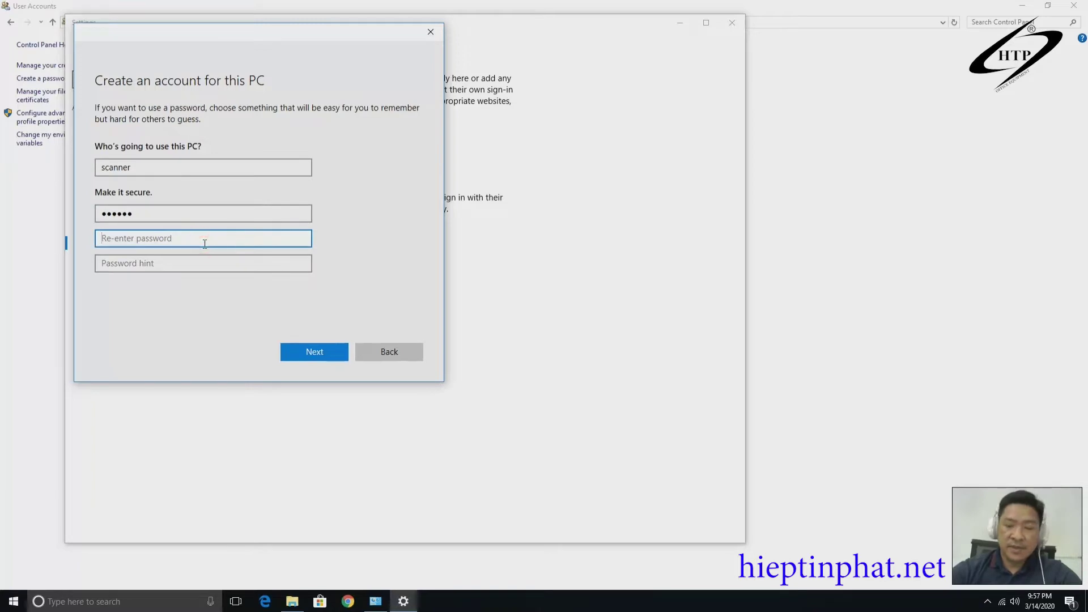
pyautogui.write('1')
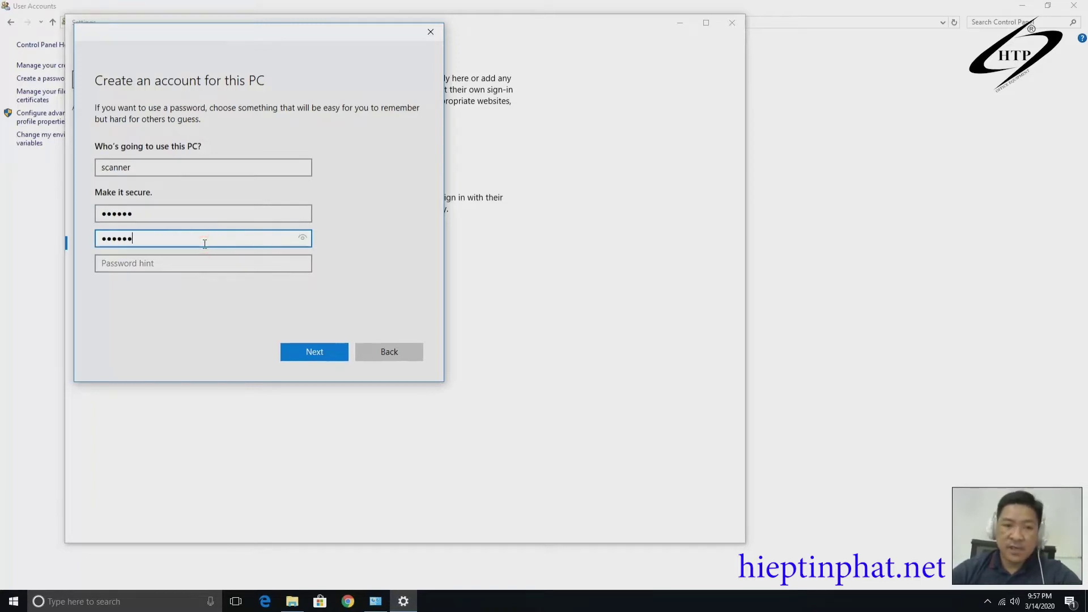
pyautogui.click(209, 260)
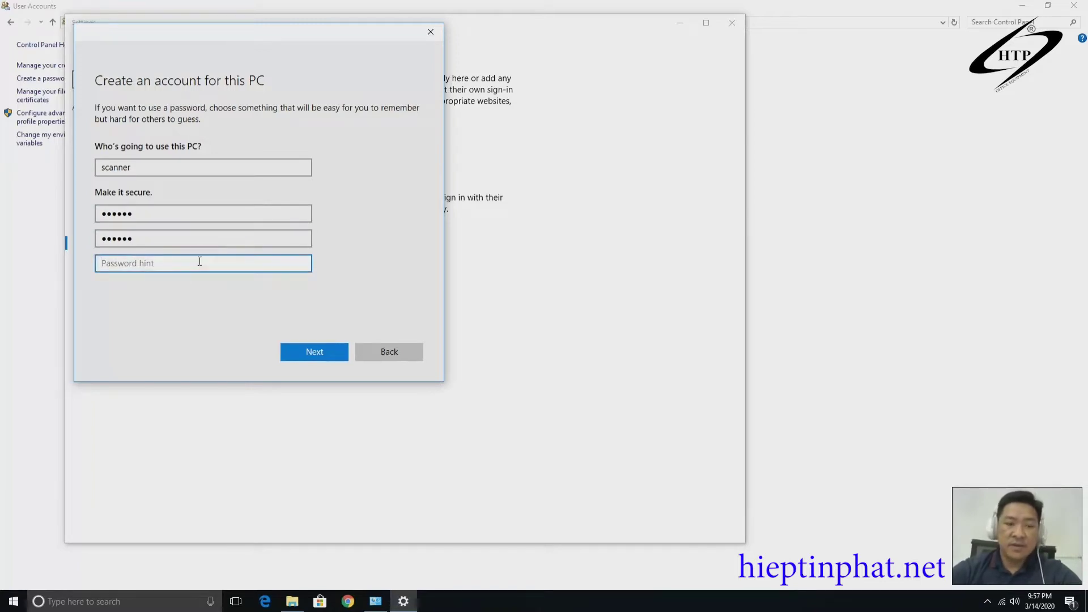
pyautogui.write('scan')
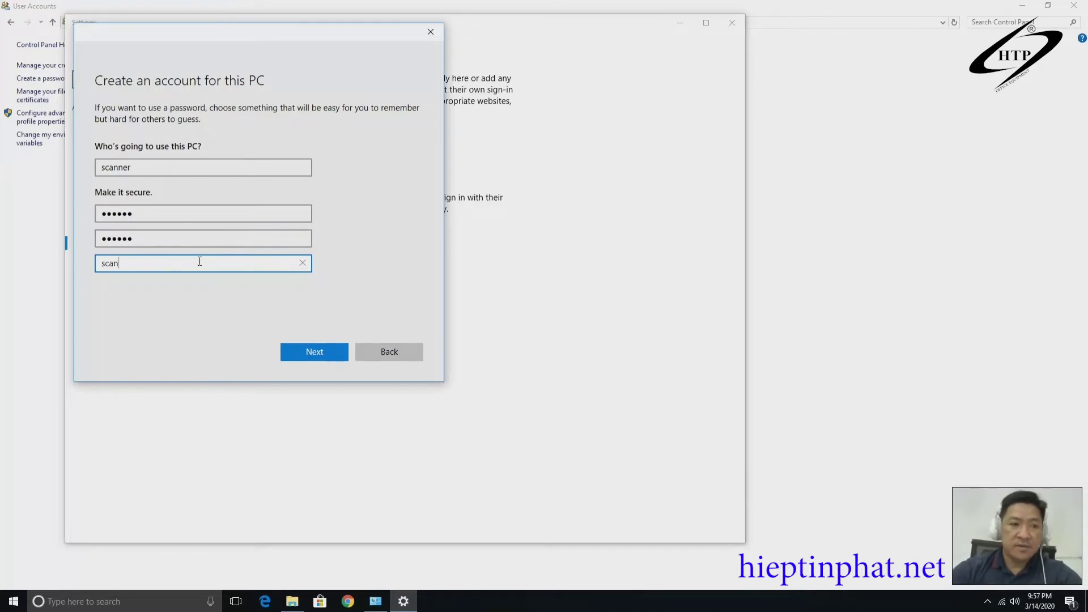
pyautogui.click(335, 350)
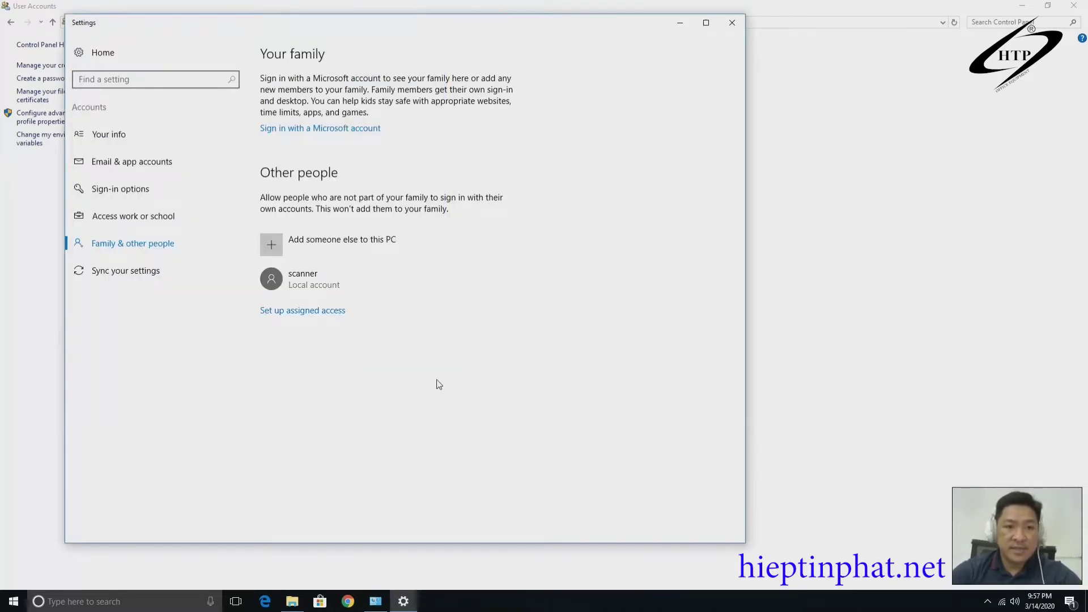
# Change the scanner account type to Administrator and close Settings.
pyautogui.click(311, 282)
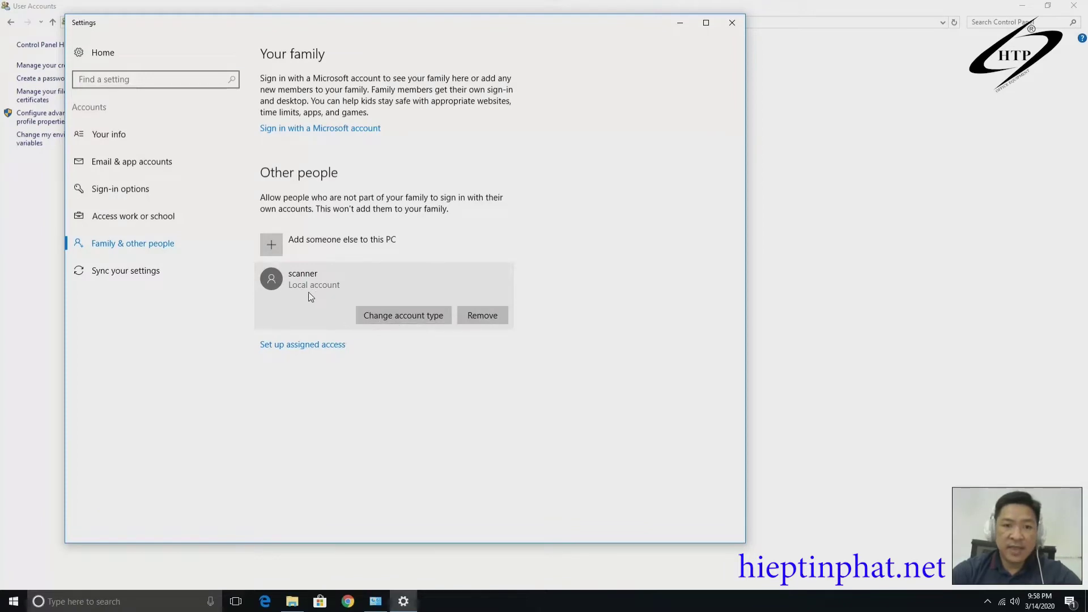
pyautogui.click(419, 320)
pyautogui.click(368, 296)
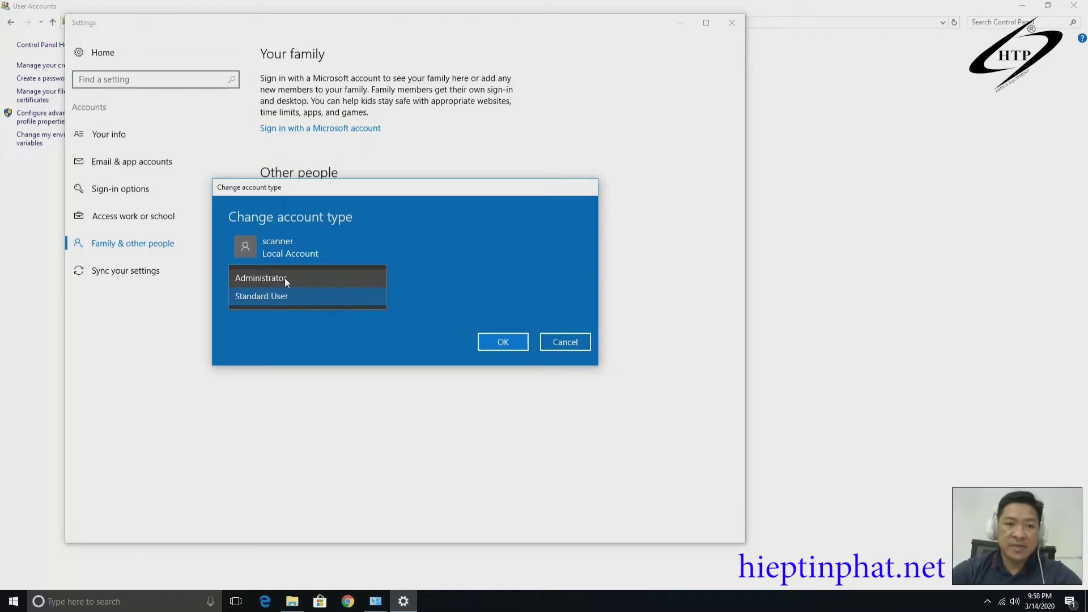
pyautogui.click(300, 278)
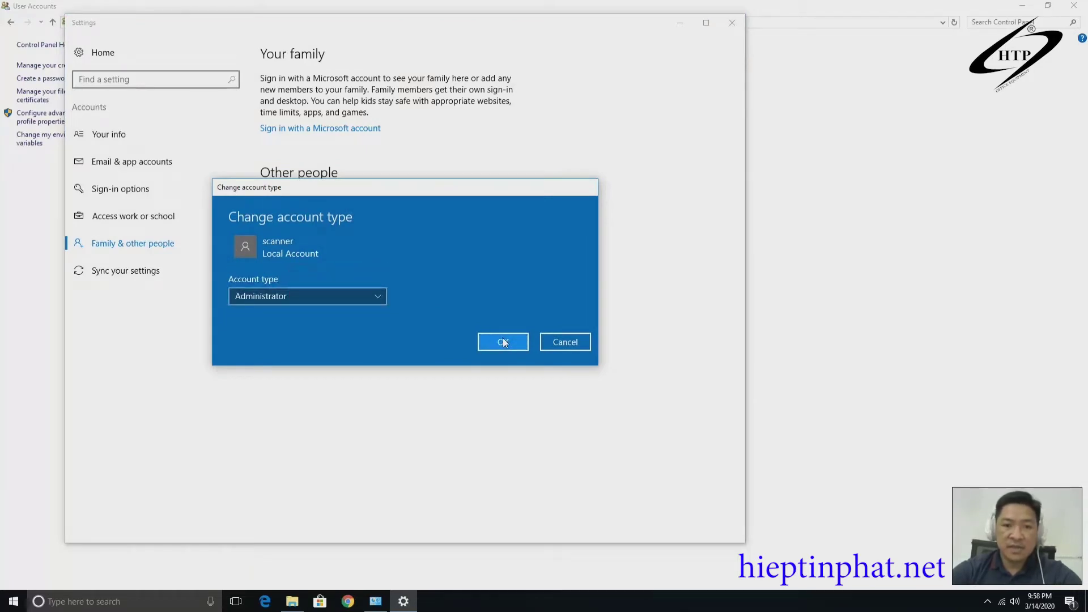
pyautogui.click(503, 342)
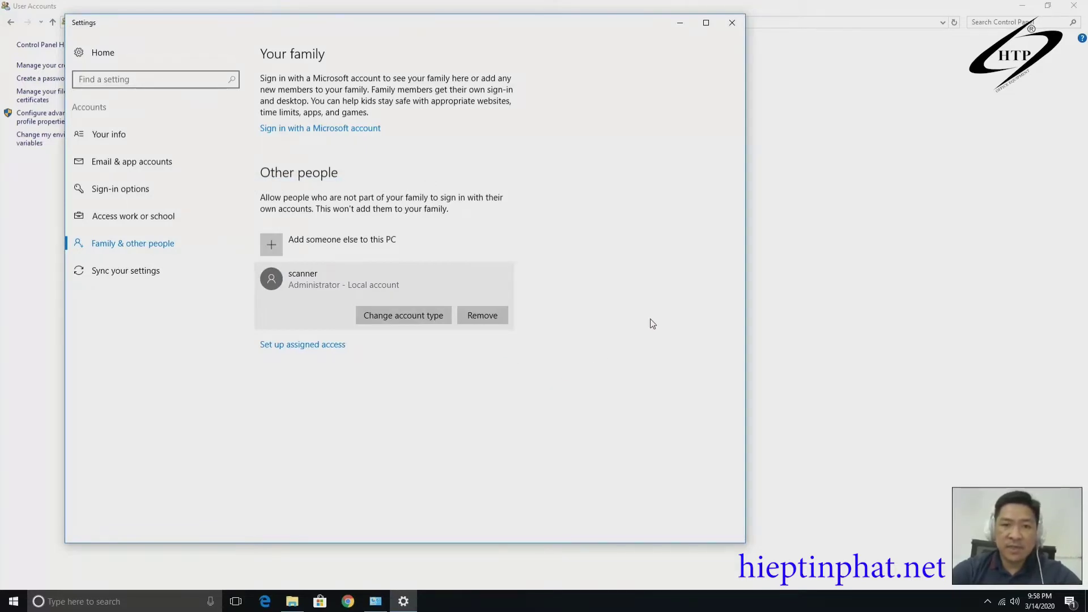
pyautogui.click(732, 22)
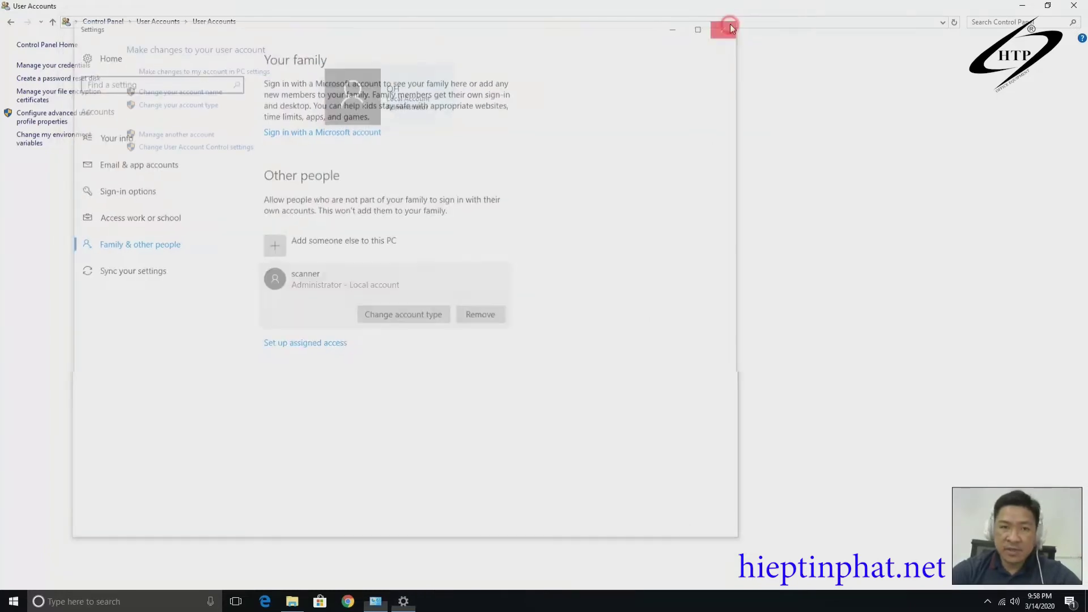
# Minimize User Accounts and open File Explorer on the DATA2 (H:) drive.
pyautogui.click(1022, 5)
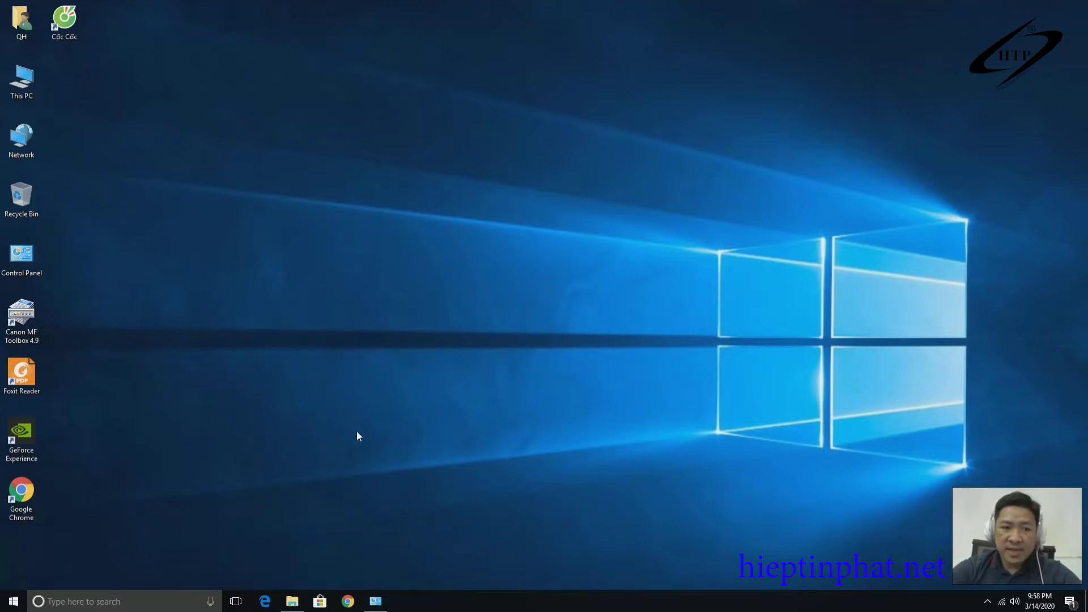
pyautogui.click(292, 601)
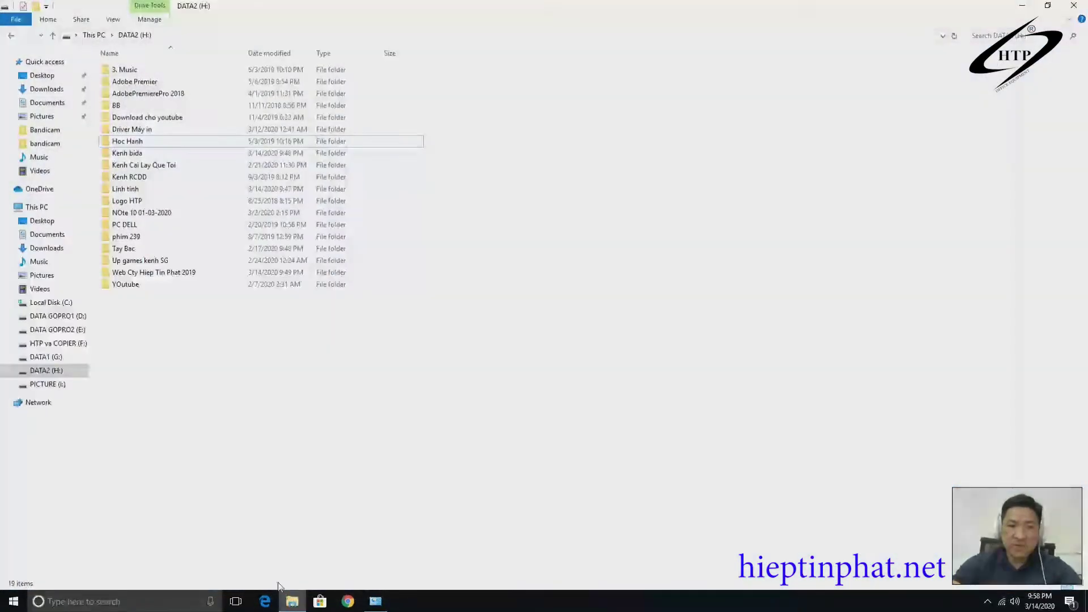
pyautogui.click(247, 404)
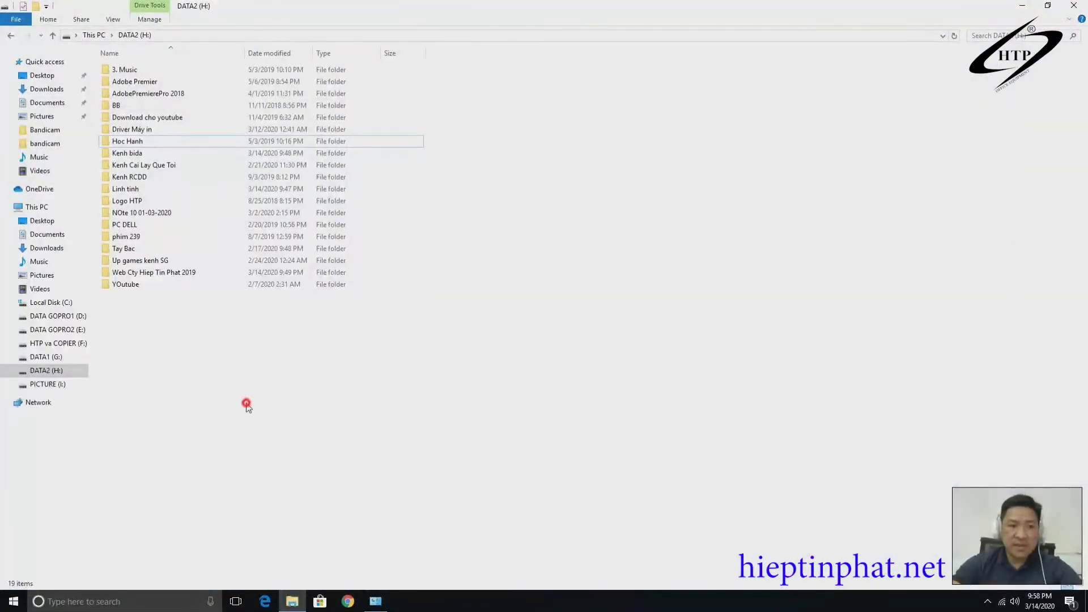
# Create a new folder named scan on DATA2 (H:).
pyautogui.rightClick(133, 358)
pyautogui.click(209, 491)
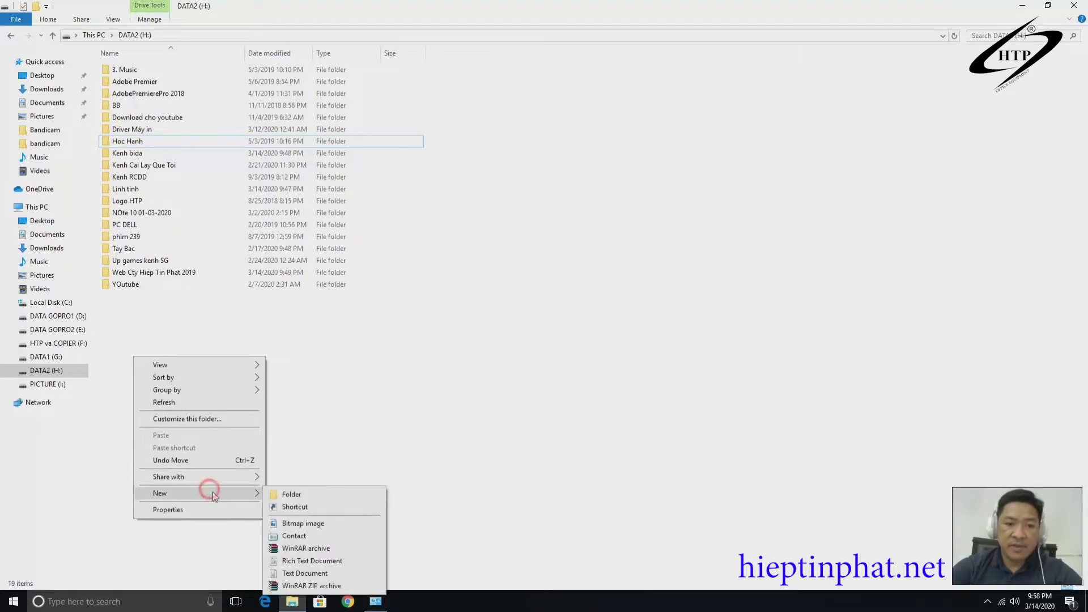
pyautogui.click(284, 492)
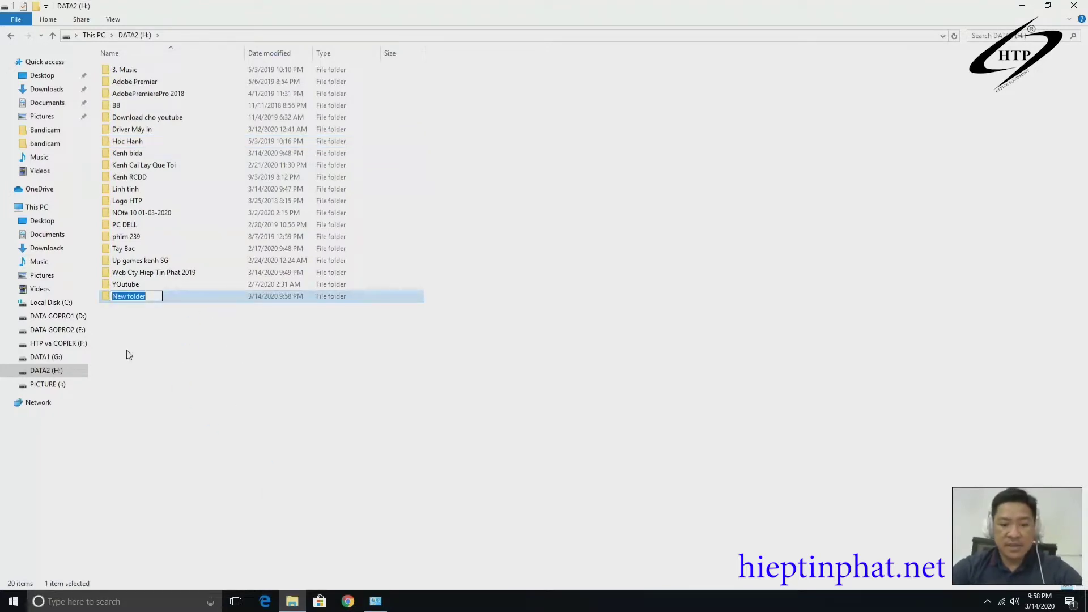
pyautogui.write('scan')
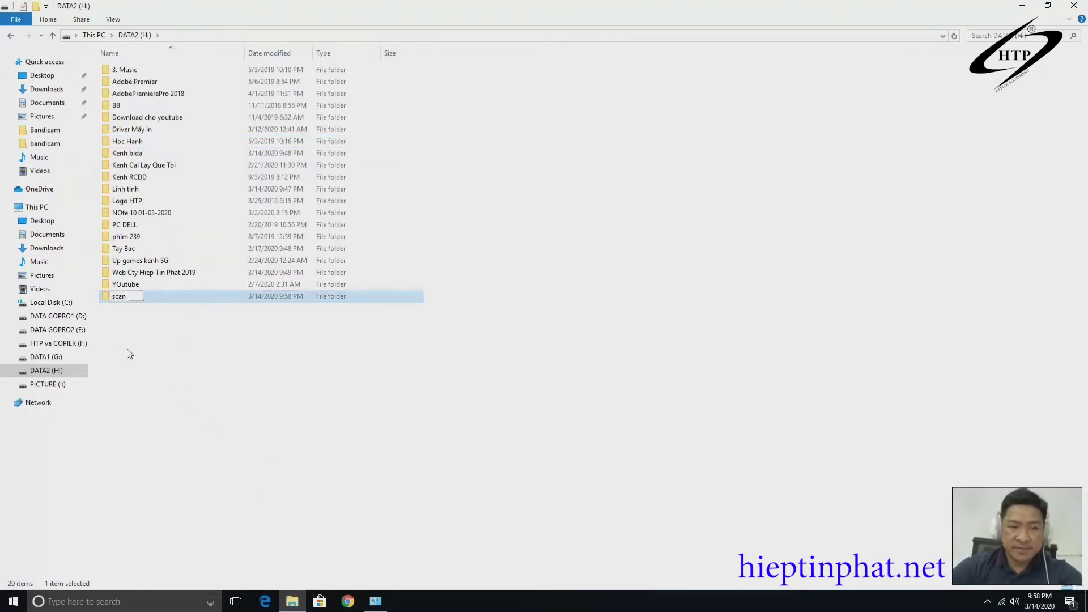
pyautogui.click(129, 349)
pyautogui.click(129, 297)
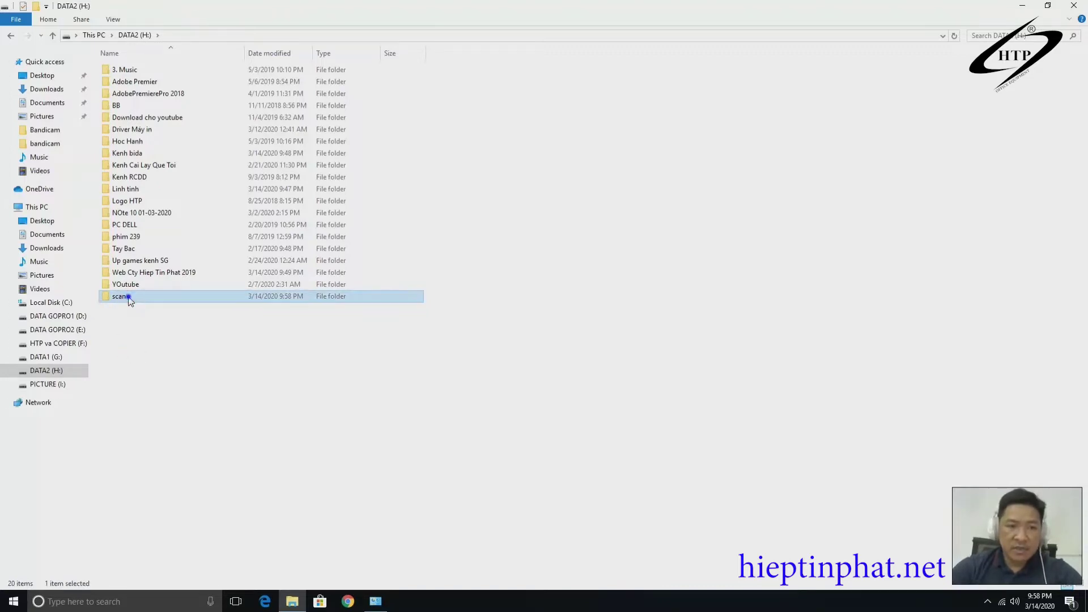
pyautogui.rightClick(130, 299)
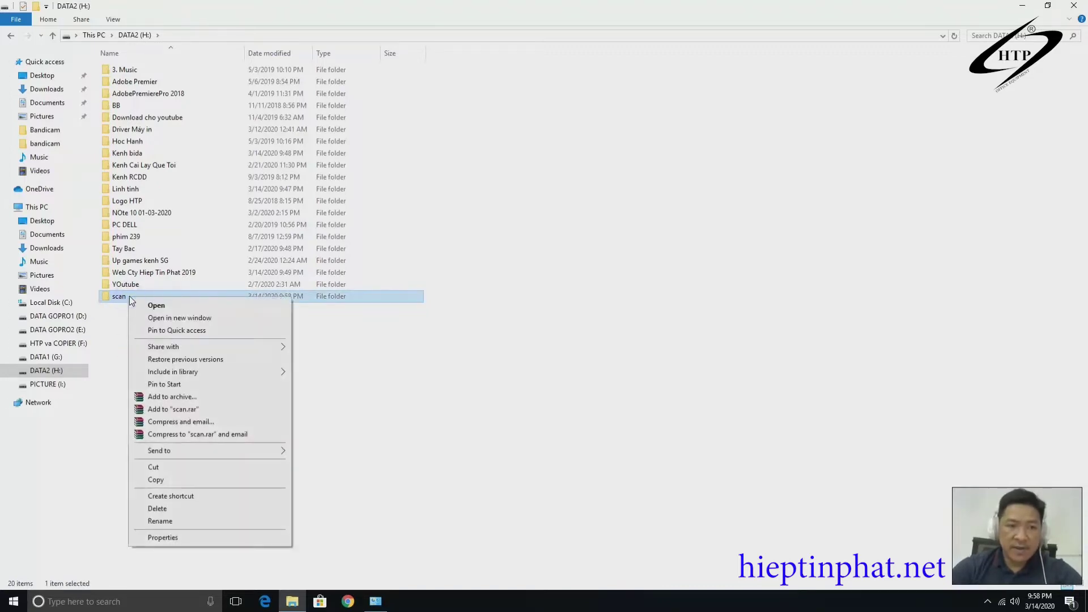
# Enable Advanced Sharing for the scan folder as share 'scan' and view its permissions.
pyautogui.click(206, 537)
pyautogui.moveTo(229, 307); pyautogui.dragTo(579, 116)
pyautogui.click(553, 185)
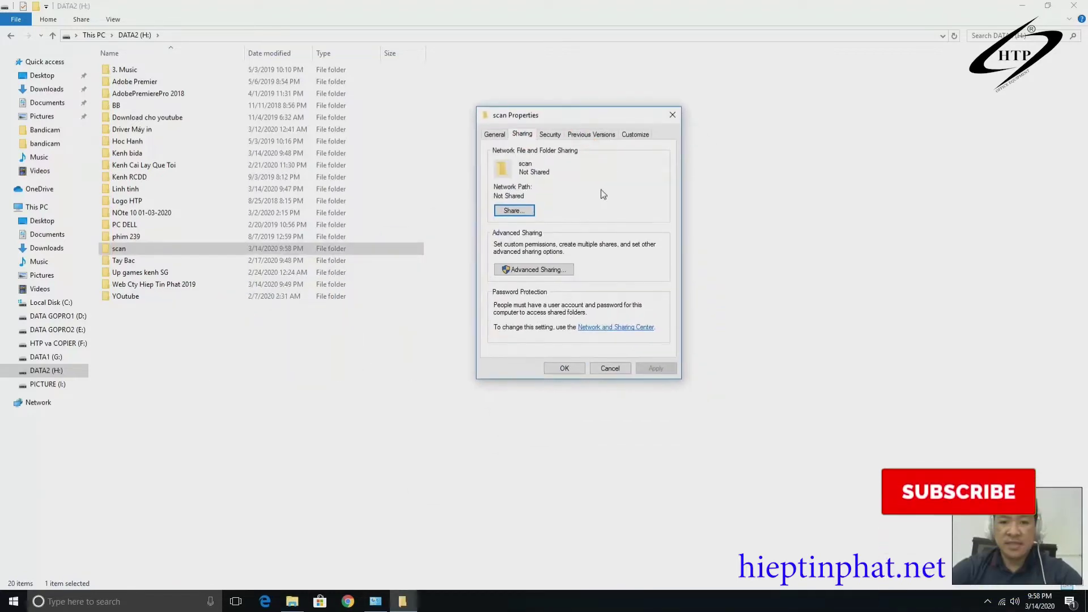
pyautogui.click(543, 270)
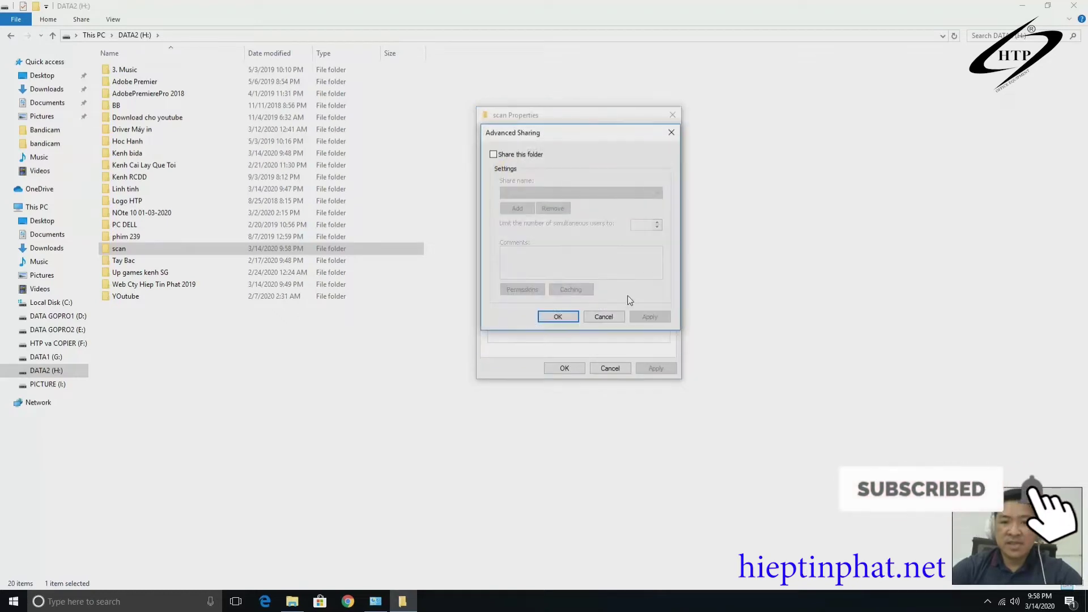
pyautogui.click(493, 154)
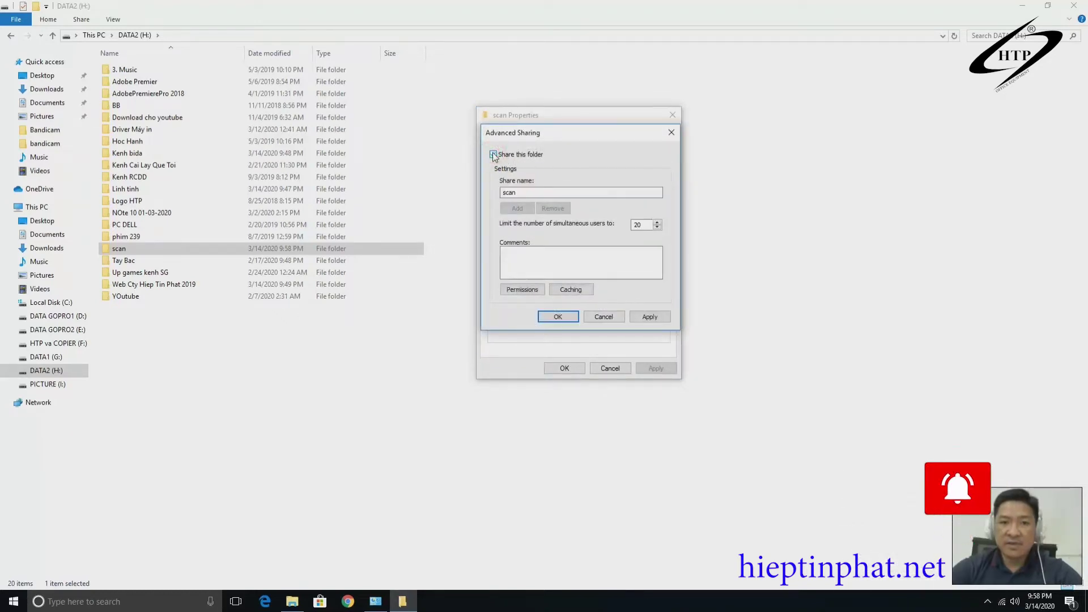
pyautogui.click(515, 292)
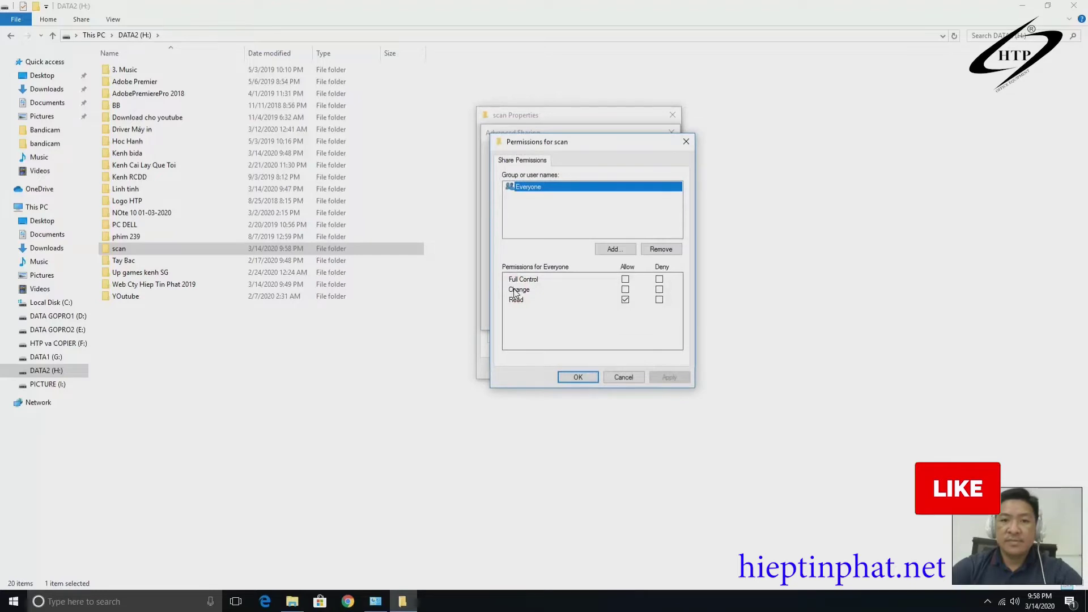
# Add the user scanner to the scan share permissions with Full Control allowed.
pyautogui.click(615, 251)
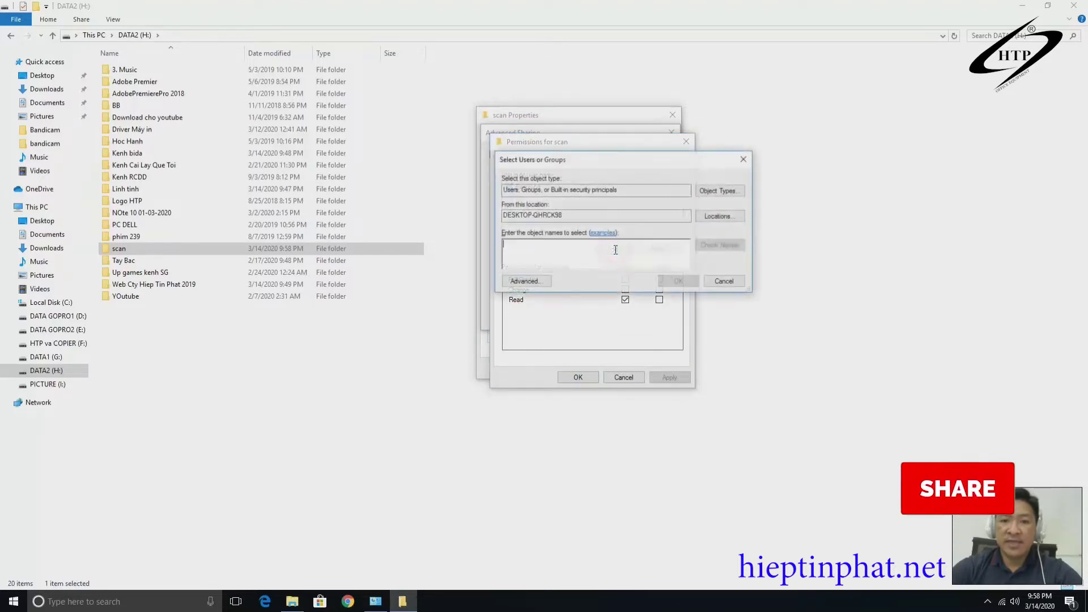
pyautogui.click(551, 254)
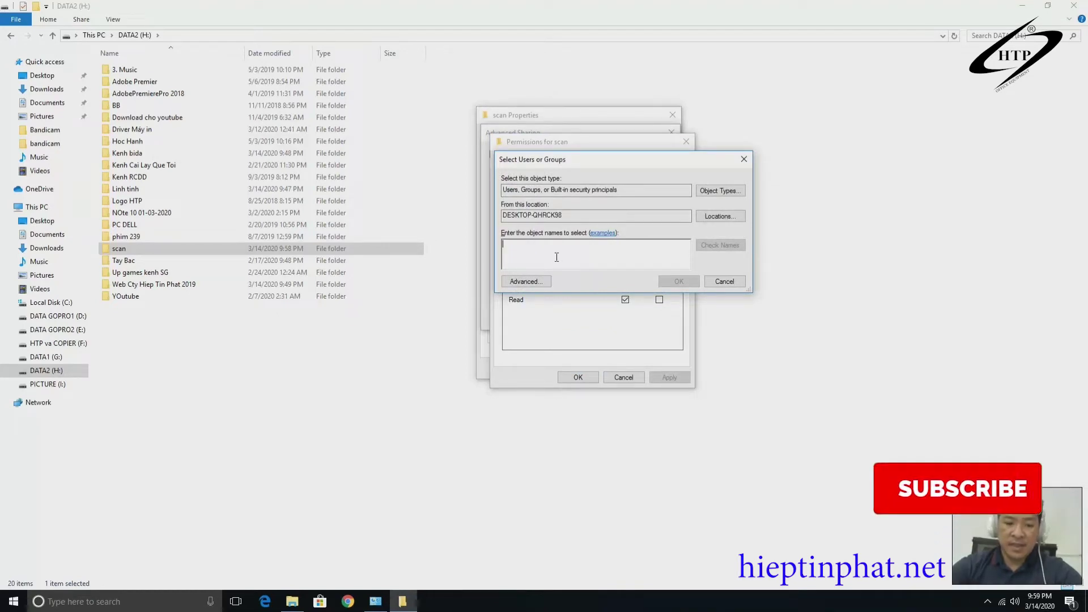
pyautogui.write('scann')
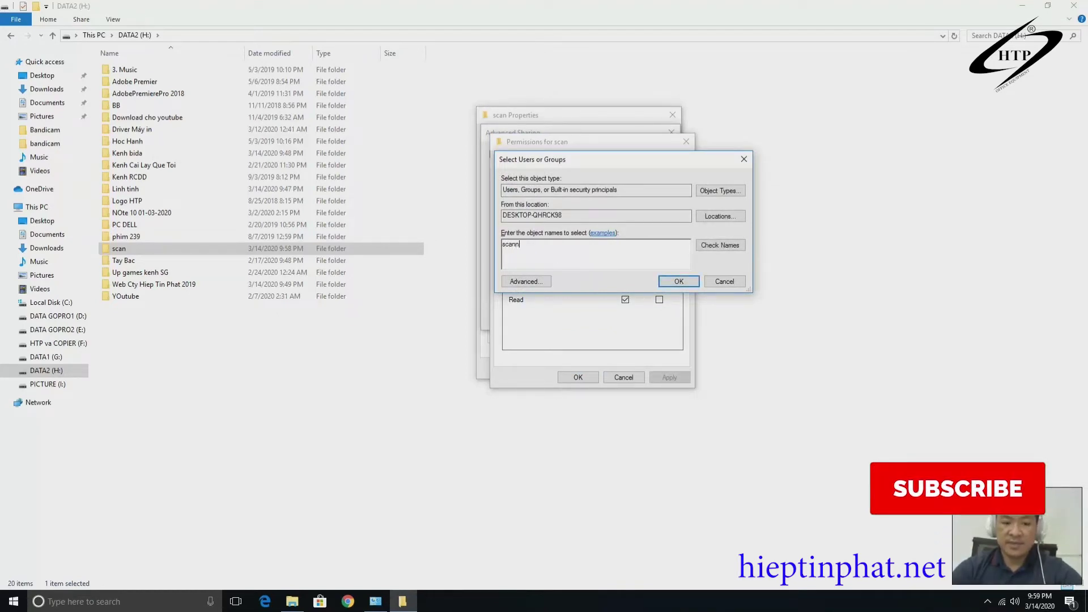
pyautogui.write('er')
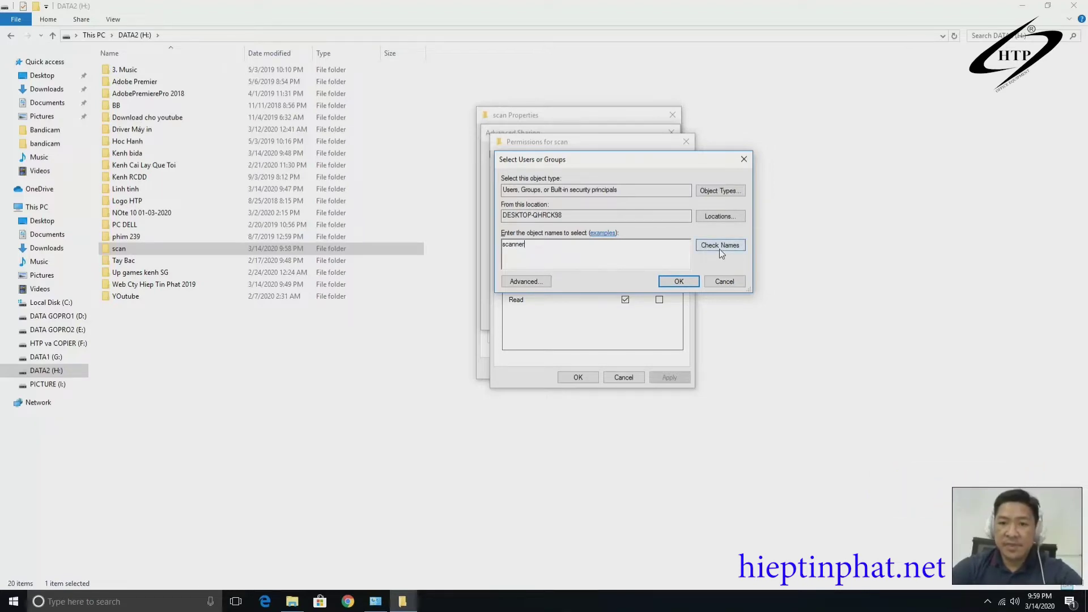
pyautogui.click(720, 249)
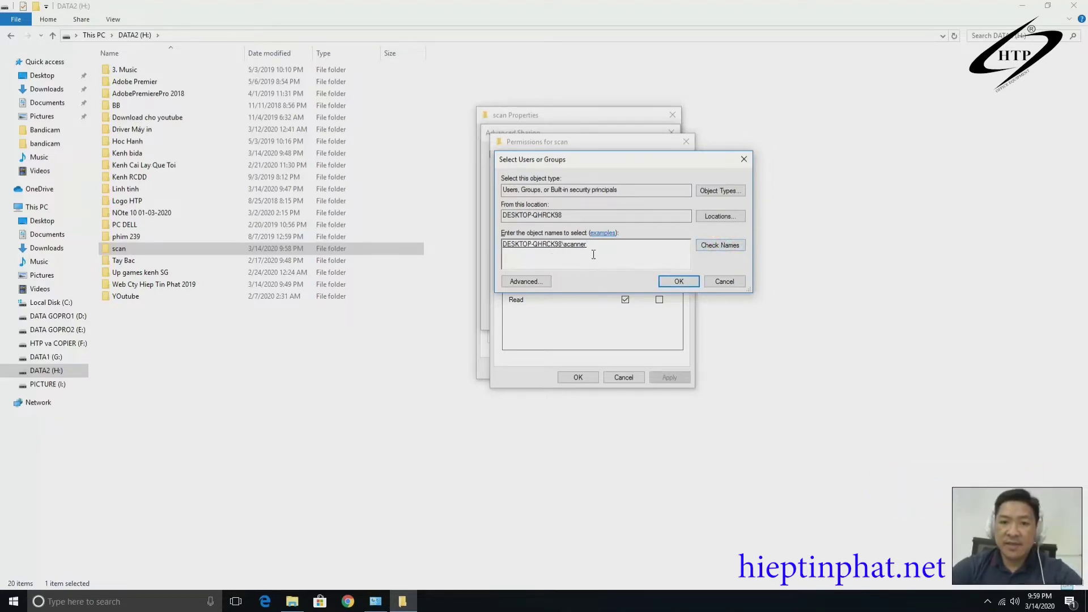
pyautogui.click(679, 281)
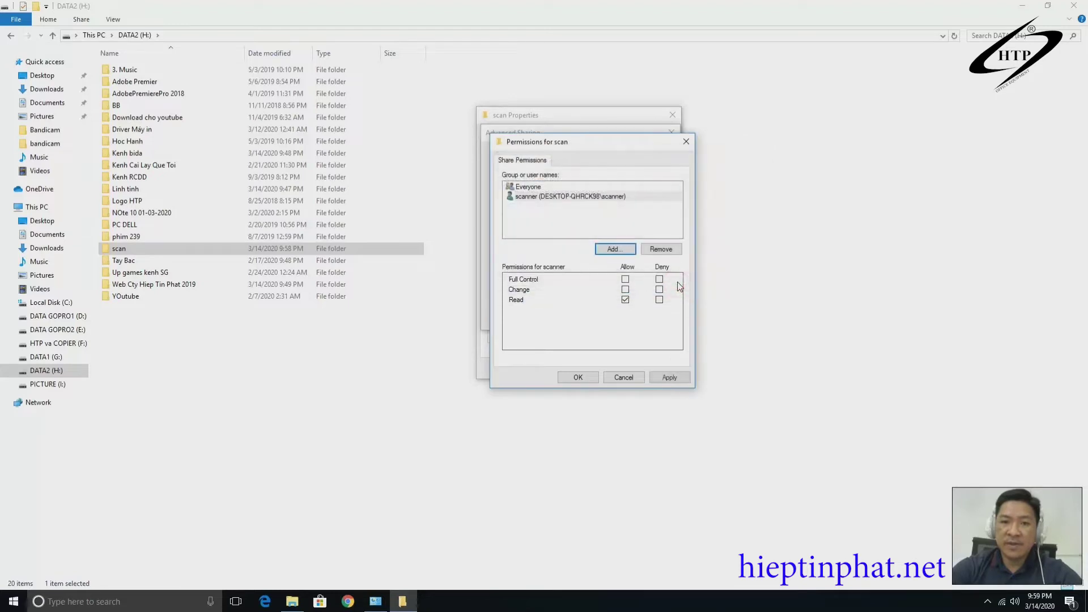
pyautogui.click(544, 197)
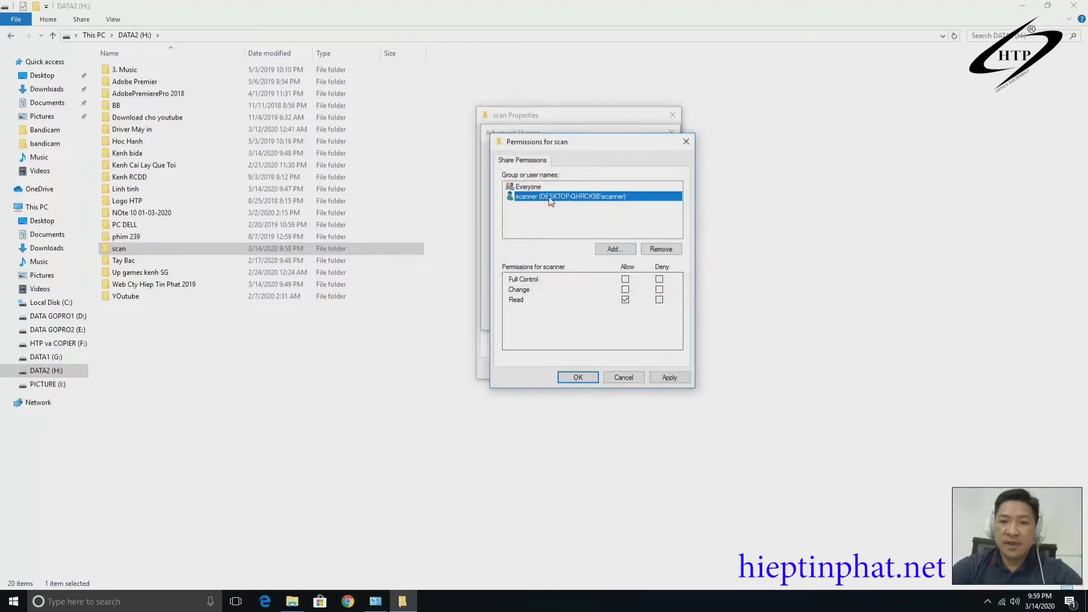
pyautogui.click(625, 279)
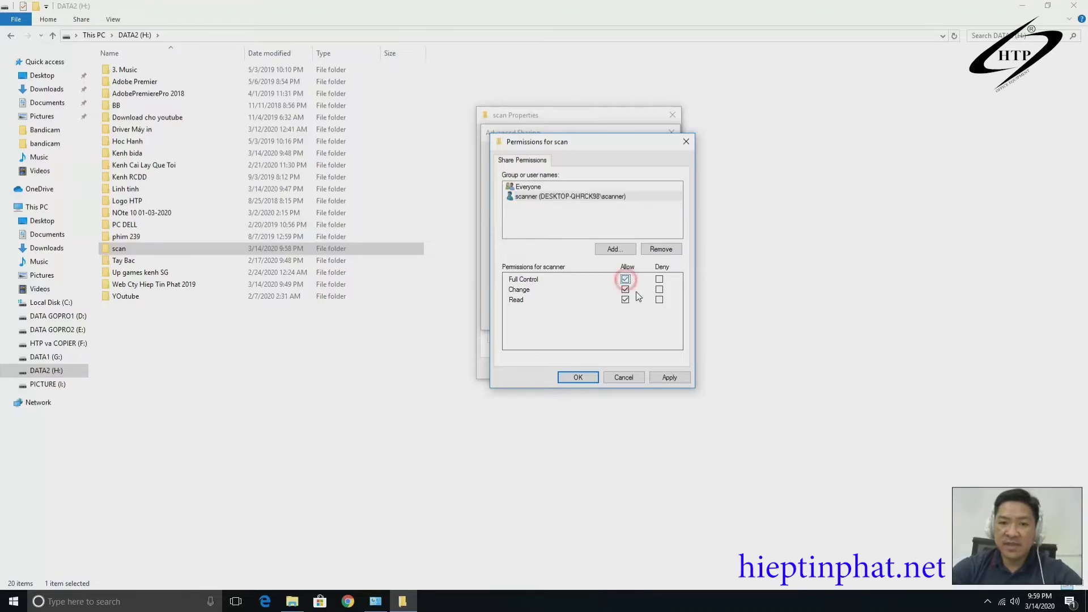
pyautogui.click(671, 378)
pyautogui.click(578, 378)
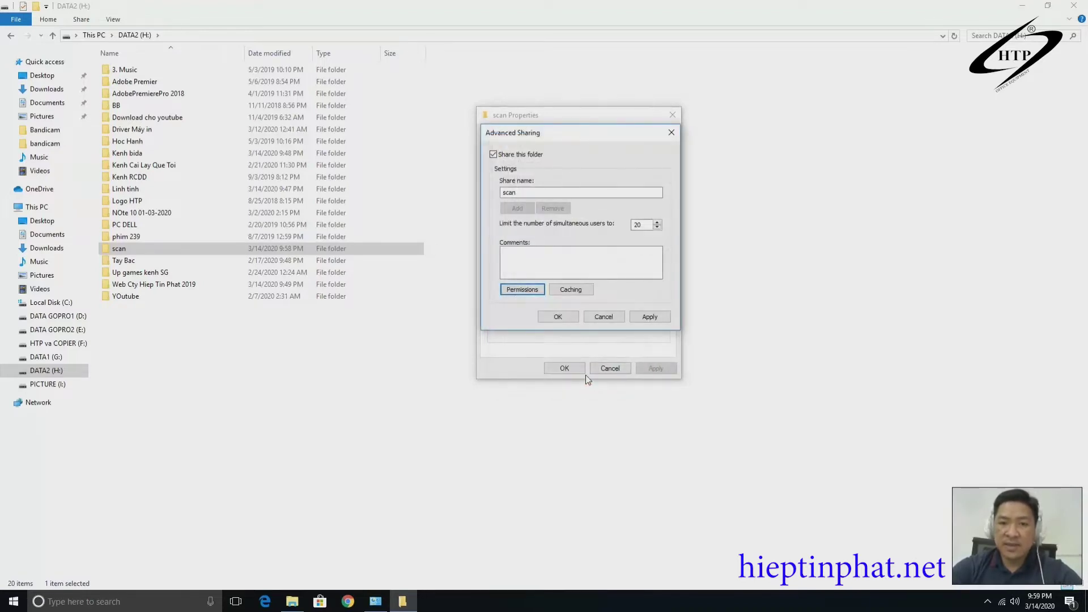
pyautogui.click(652, 319)
# Close Advanced Sharing and add scanner to the people the scan folder is shared with.
pyautogui.click(565, 316)
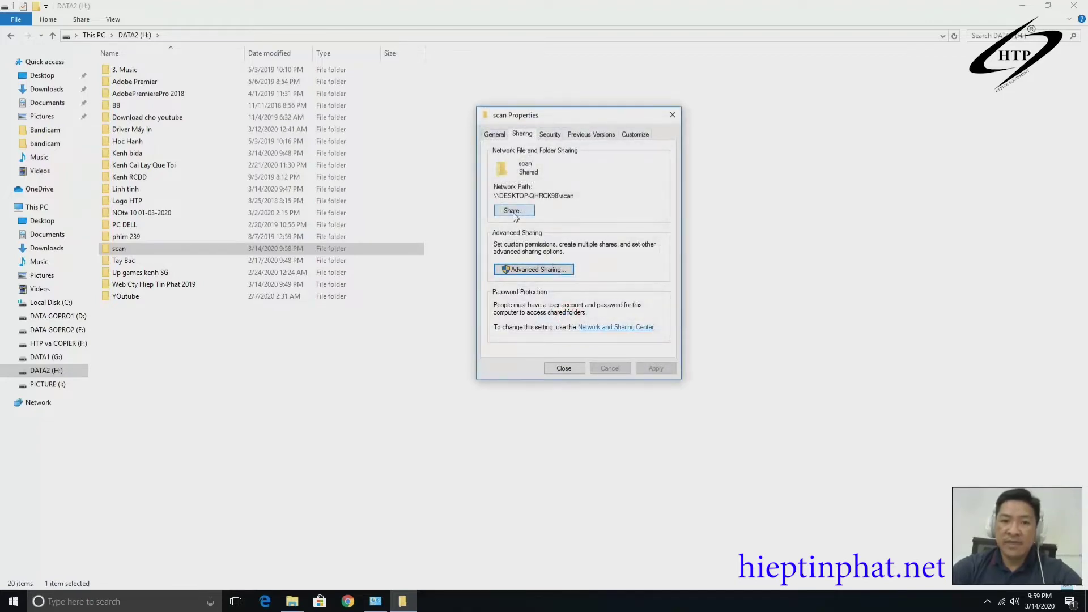
pyautogui.click(517, 213)
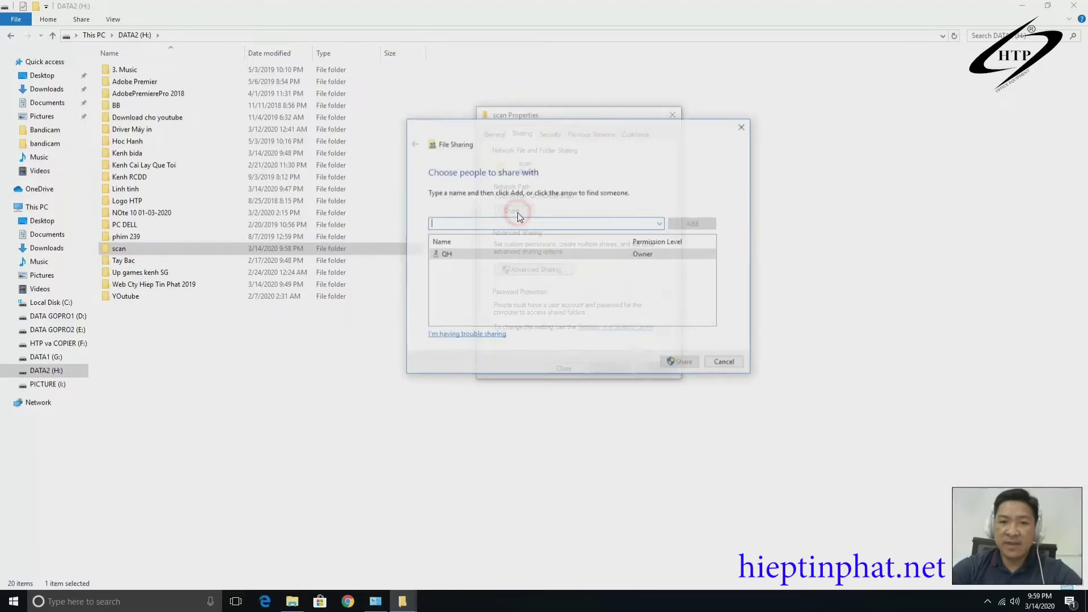
pyautogui.click(661, 225)
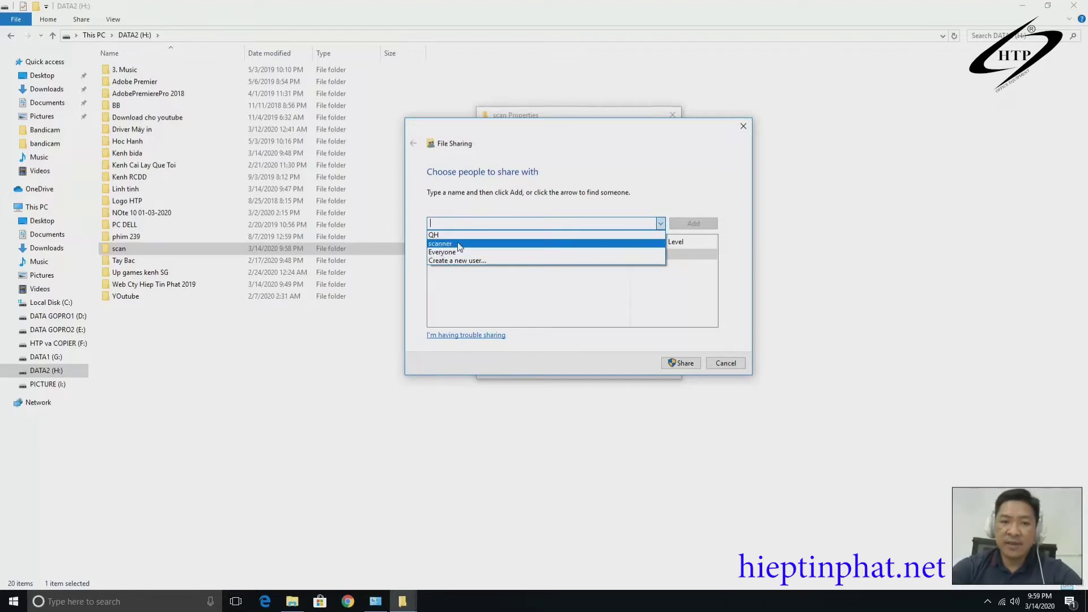
pyautogui.click(458, 243)
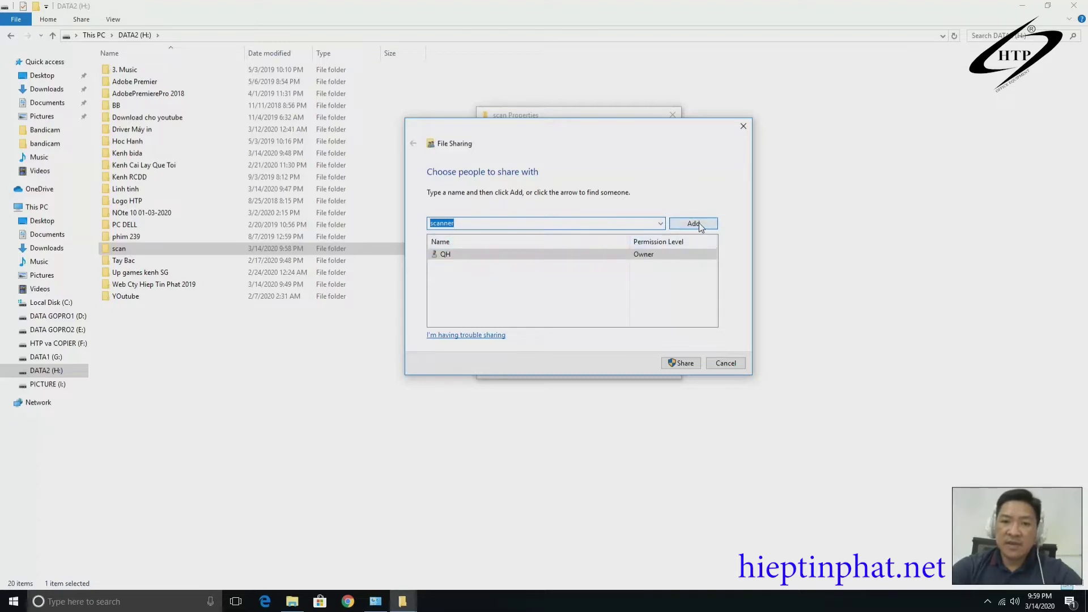
pyautogui.click(698, 224)
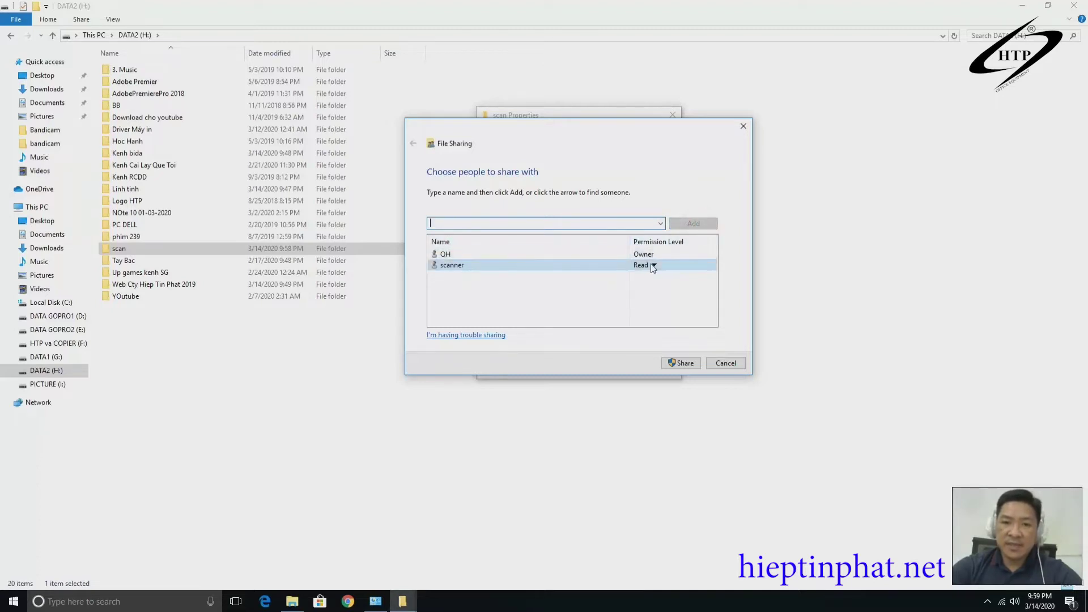
# Give scanner Read/Write access, share the folder, and turn on network discovery.
pyautogui.click(655, 266)
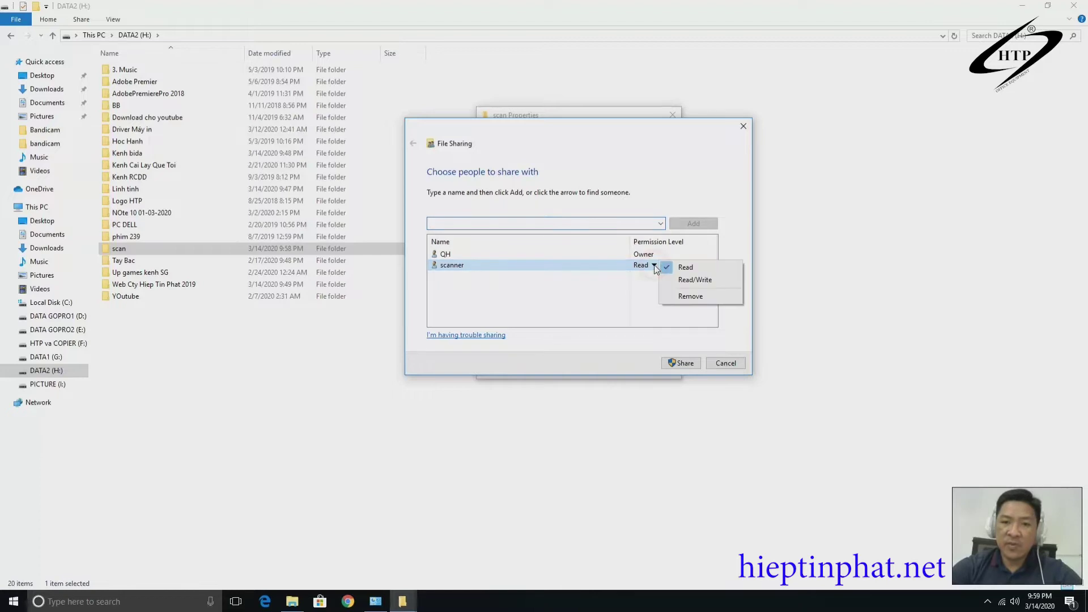
pyautogui.click(704, 281)
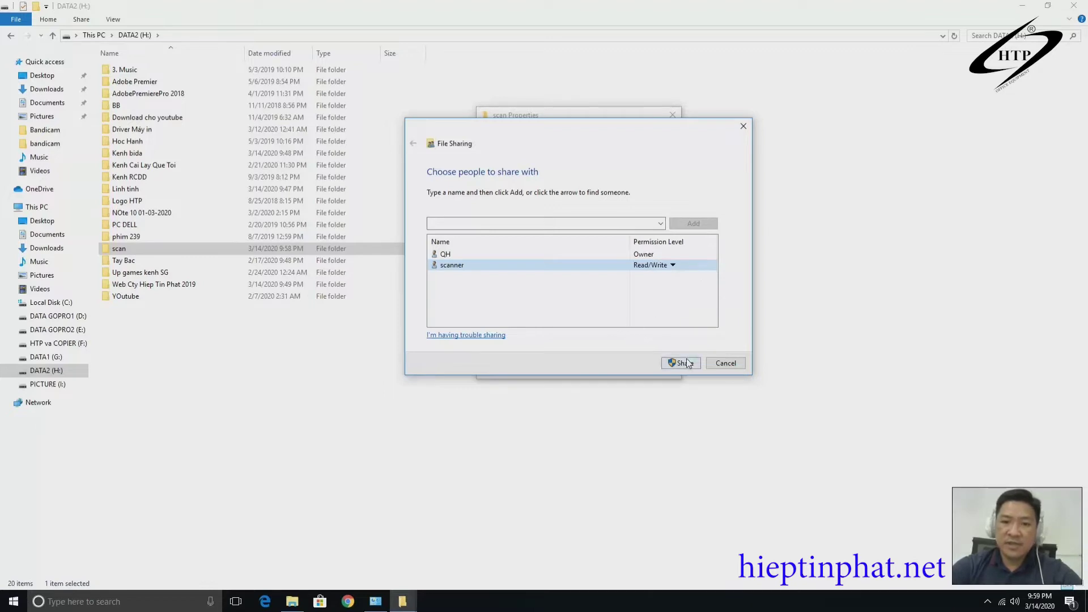
pyautogui.click(649, 267)
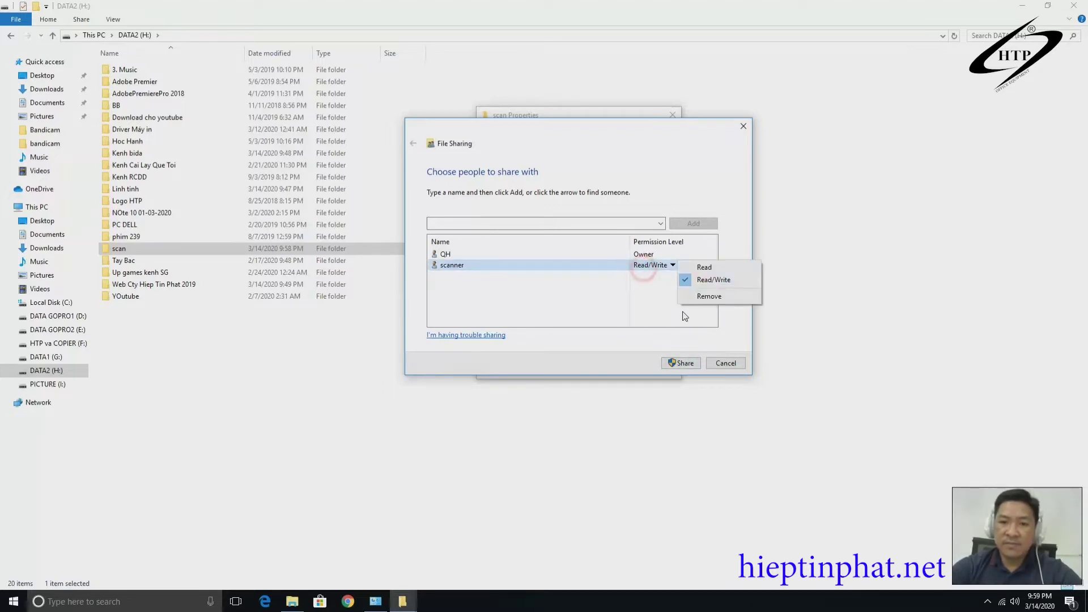
pyautogui.click(687, 363)
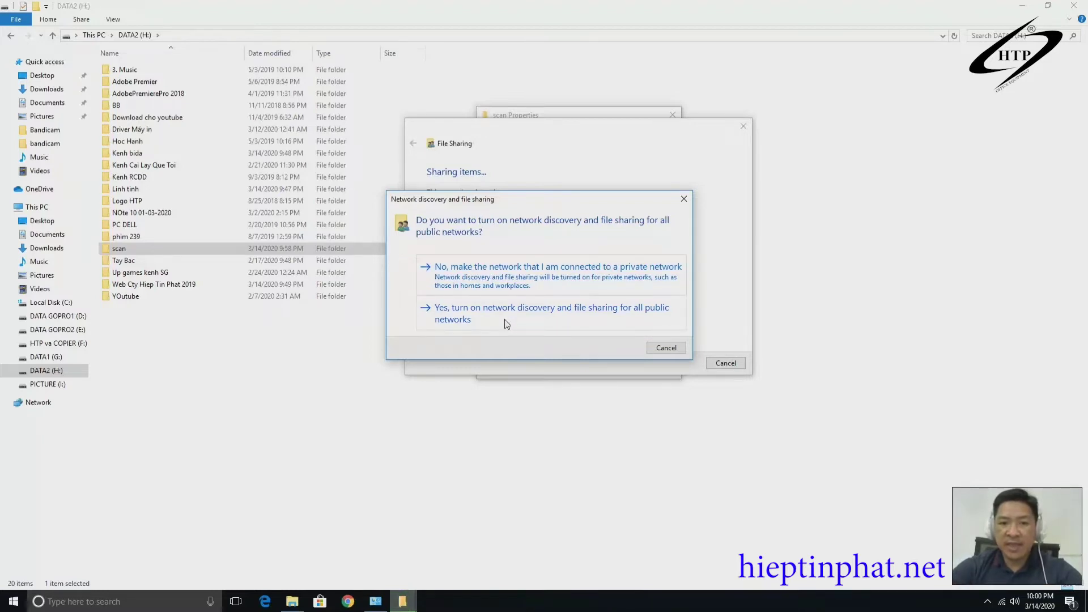
pyautogui.click(490, 318)
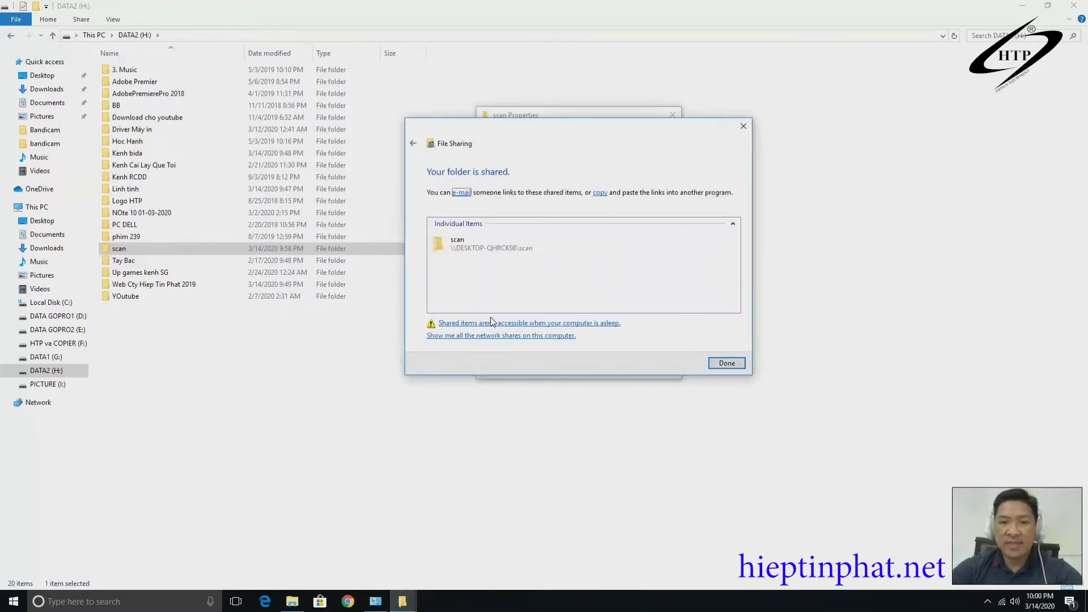
pyautogui.click(725, 365)
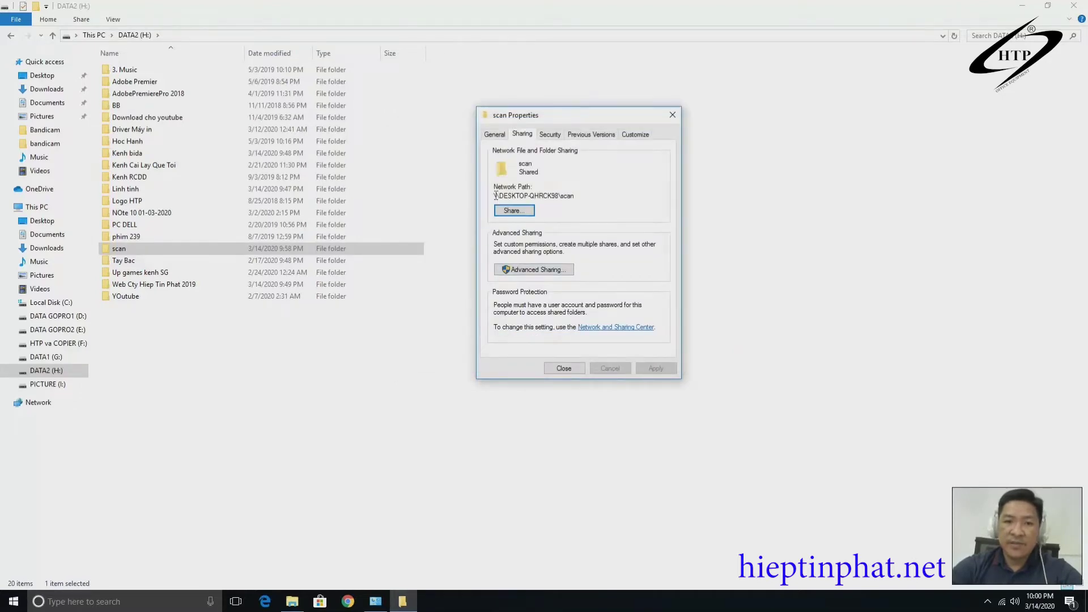
# Copy the scan folder's network path, close its Properties, and deselect the folder.
pyautogui.moveTo(496, 195); pyautogui.dragTo(575, 196)
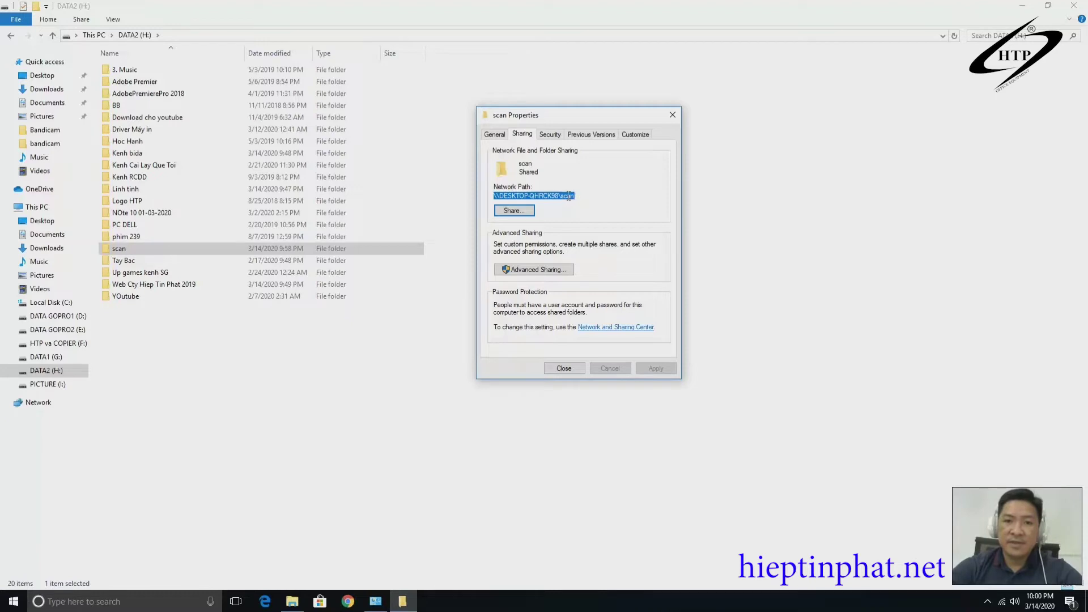
pyautogui.rightClick(569, 196)
pyautogui.click(601, 233)
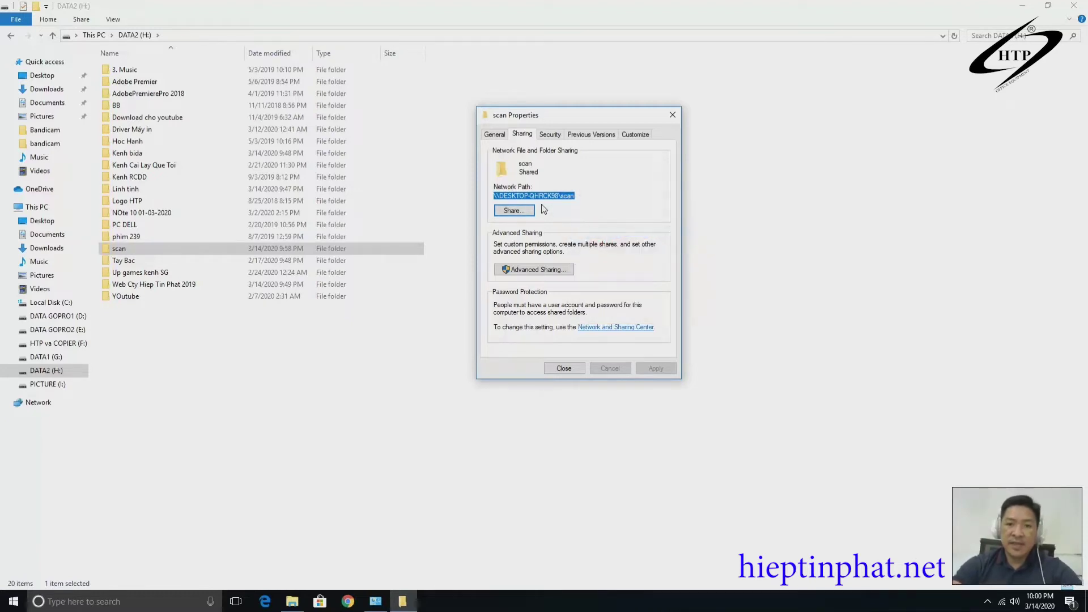
pyautogui.click(569, 367)
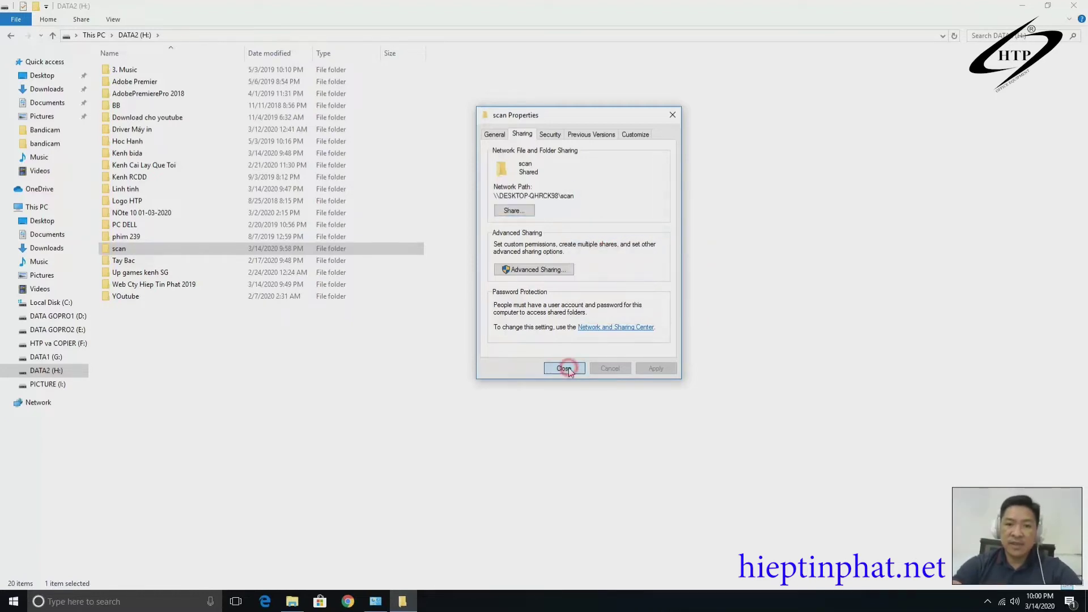
pyautogui.click(479, 391)
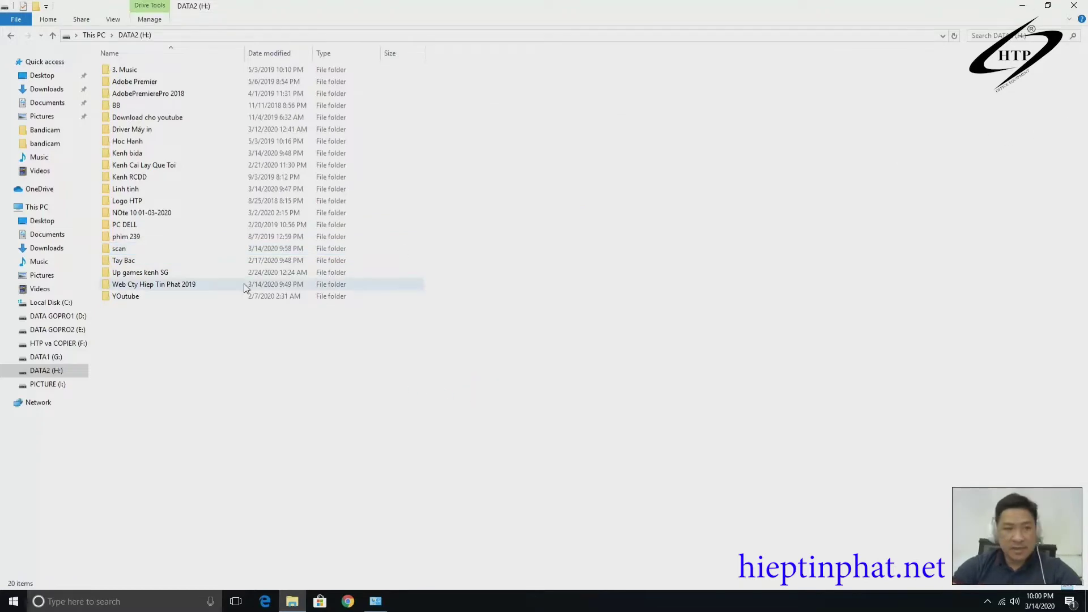
# Switch Control Panel to large icons and reach Network and Sharing Center's advanced sharing settings.
pyautogui.click(373, 605)
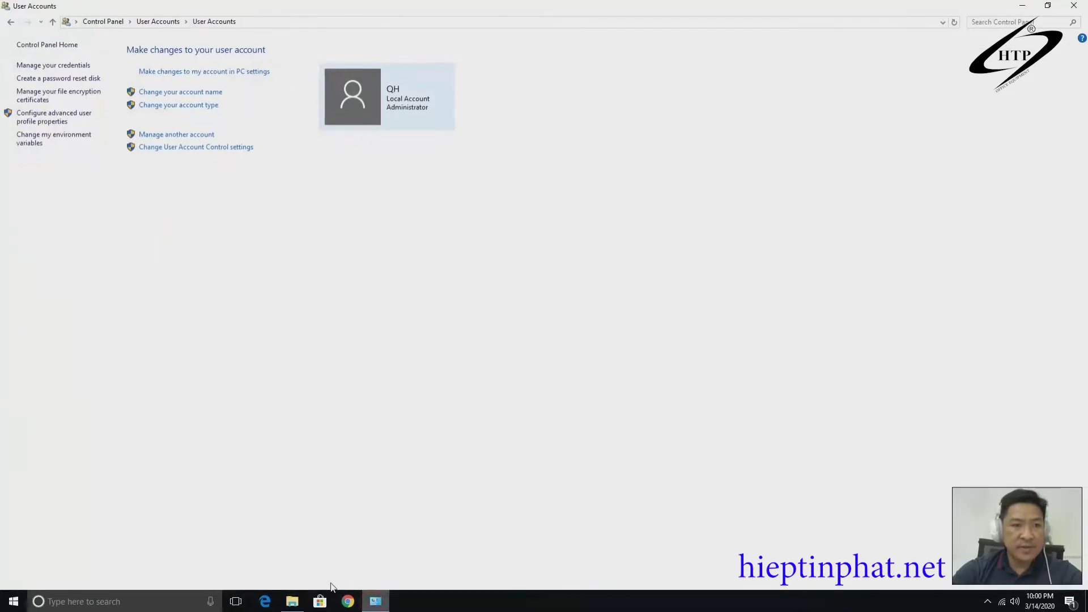
pyautogui.click(52, 45)
pyautogui.click(719, 52)
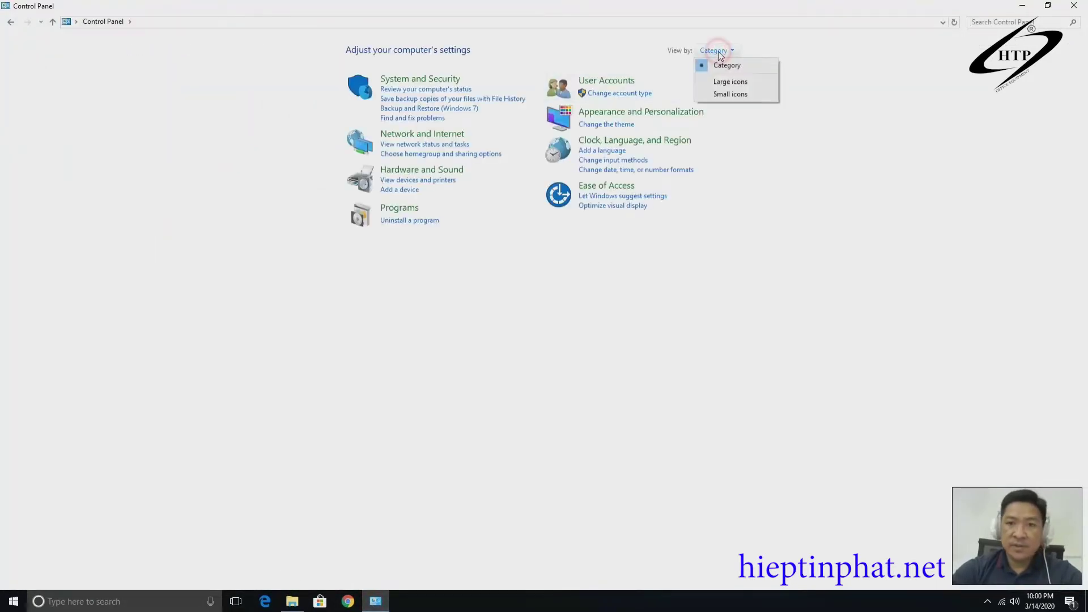
pyautogui.click(731, 78)
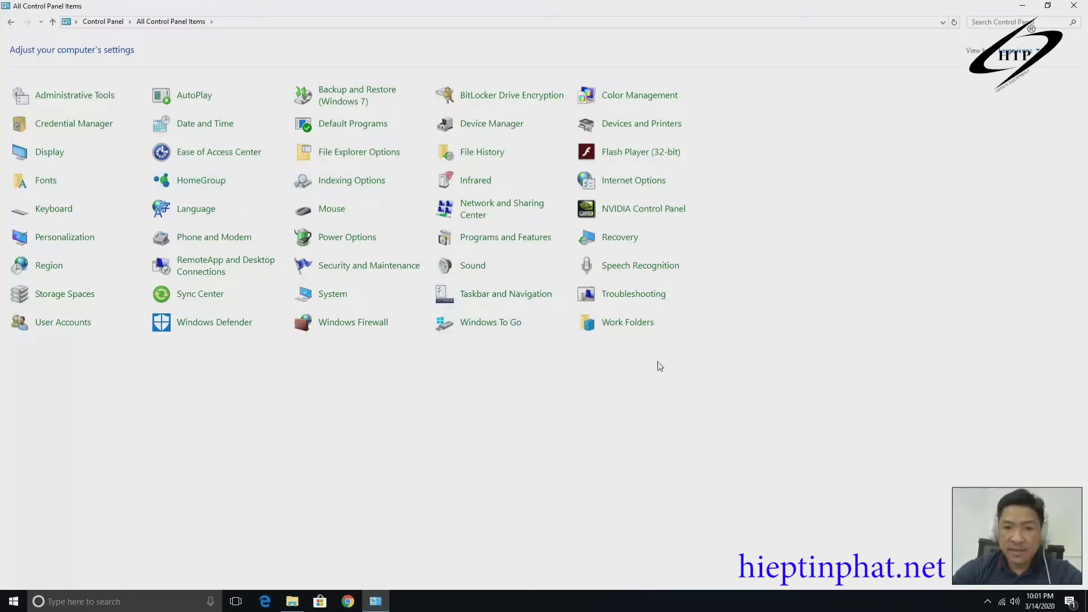
pyautogui.click(509, 206)
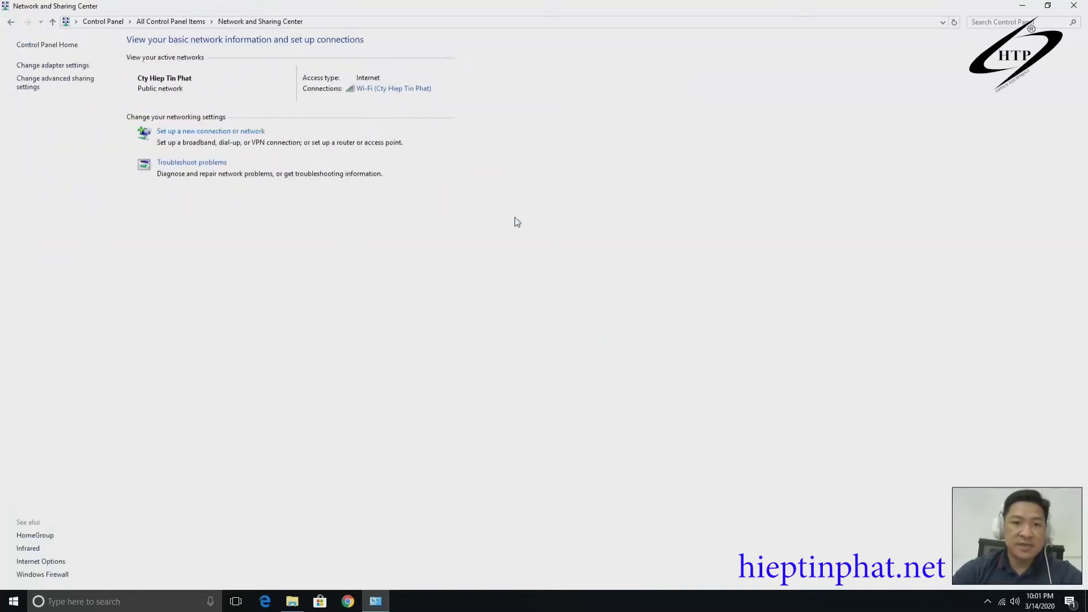
pyautogui.click(74, 82)
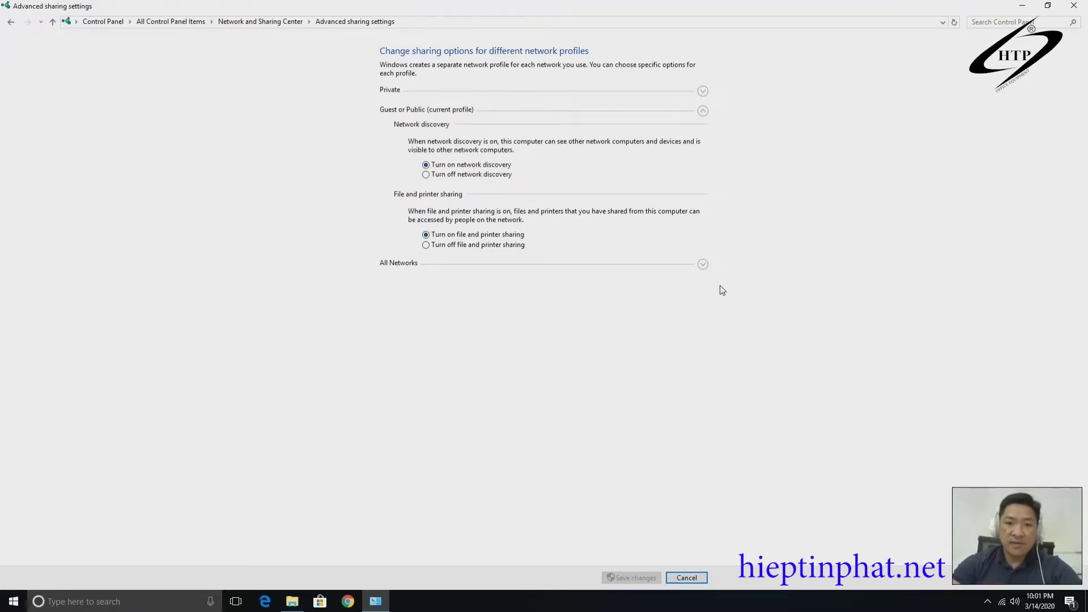
# Turn off password protected sharing, enable Public folder and Private file and printer sharing, then save.
pyautogui.click(706, 265)
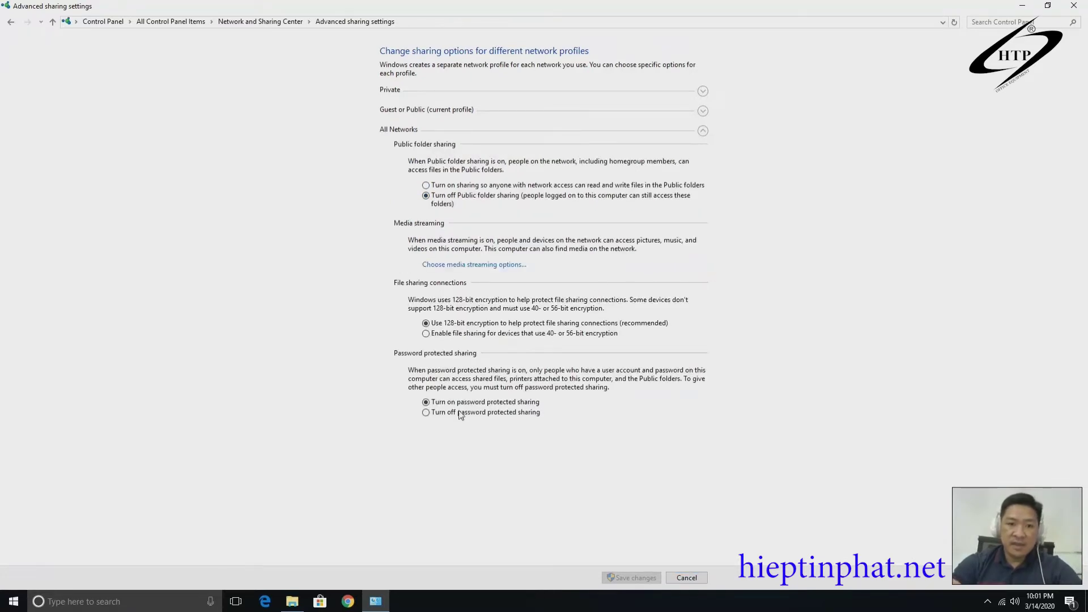
pyautogui.click(425, 413)
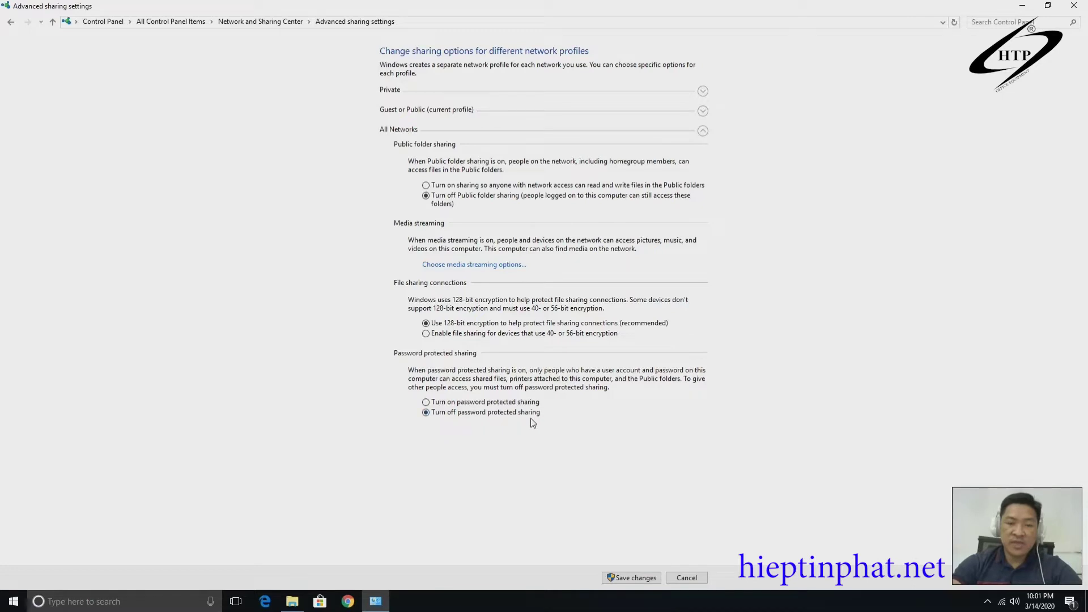
pyautogui.click(425, 185)
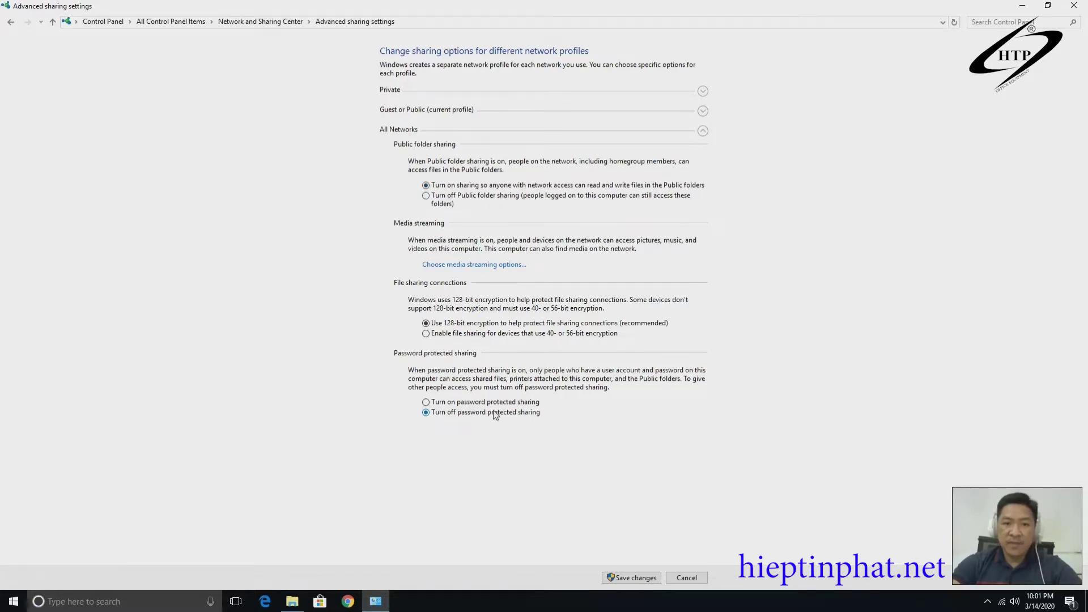
pyautogui.click(702, 111)
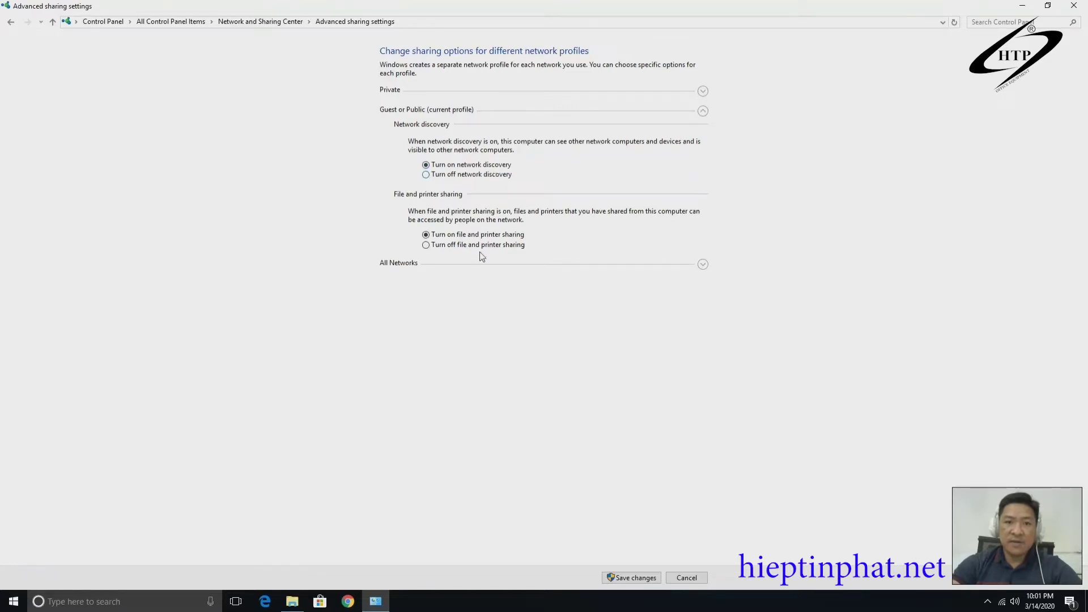
pyautogui.click(702, 91)
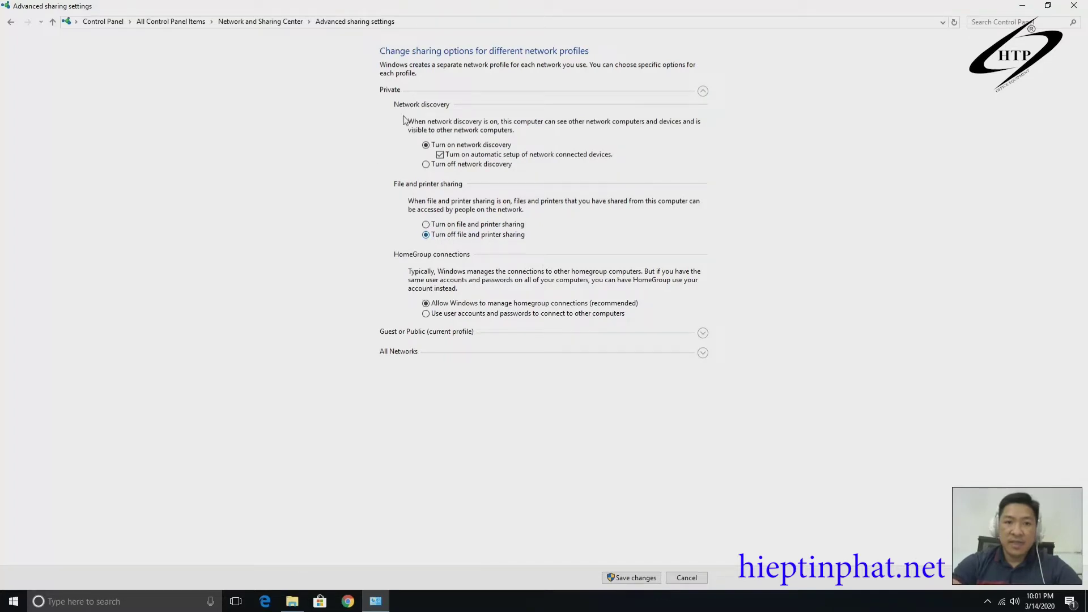
pyautogui.click(426, 224)
pyautogui.click(703, 352)
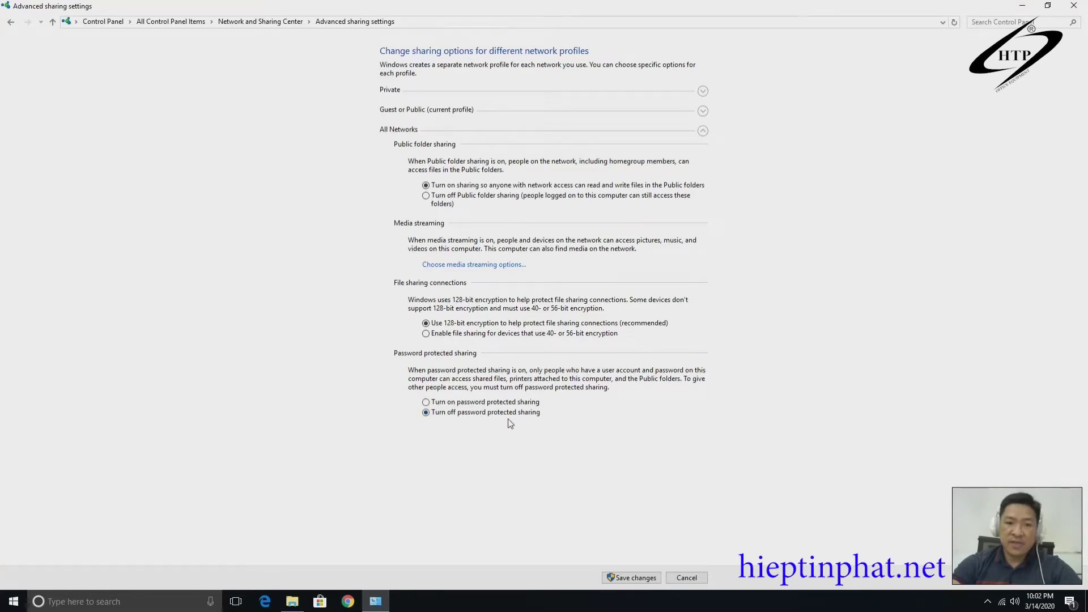
pyautogui.click(633, 579)
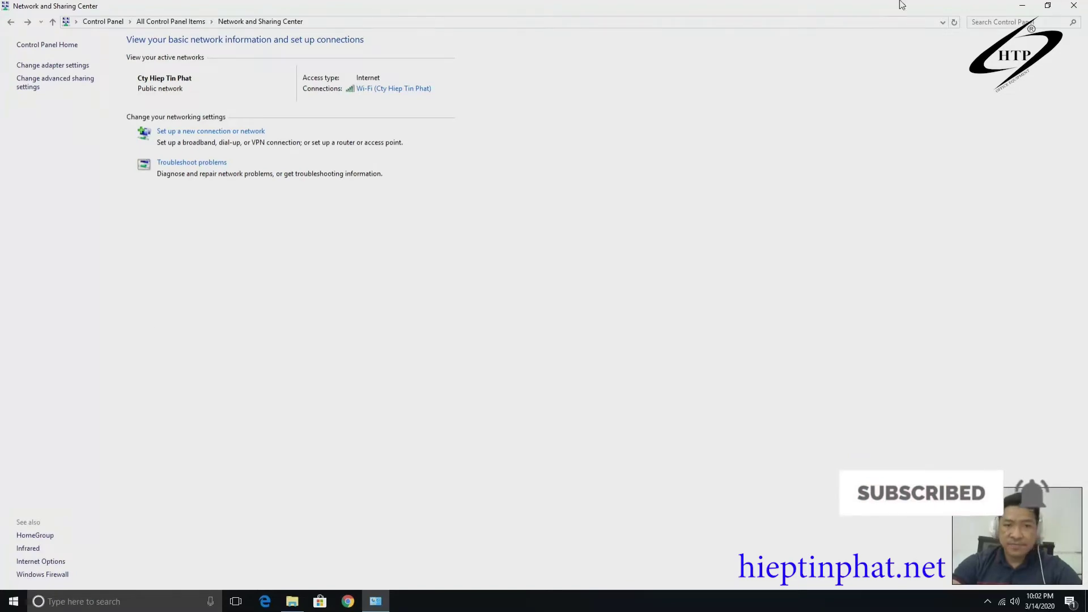
# Launch Microsoft Edge from Windows search and dismiss its welcome dialog.
pyautogui.hotkey('alt', 'Tab')
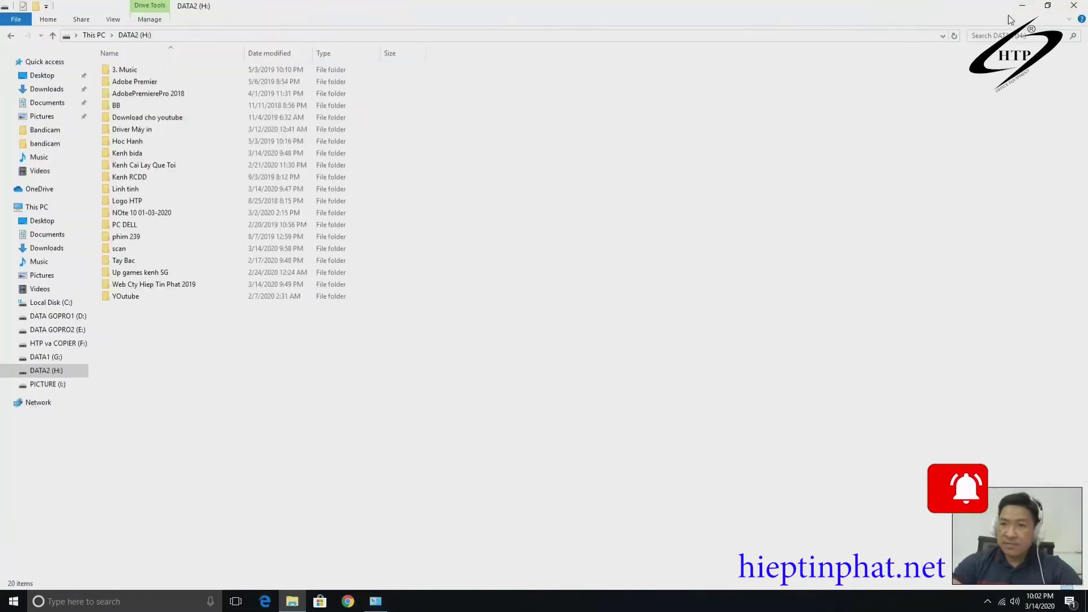
pyautogui.press('super+d')
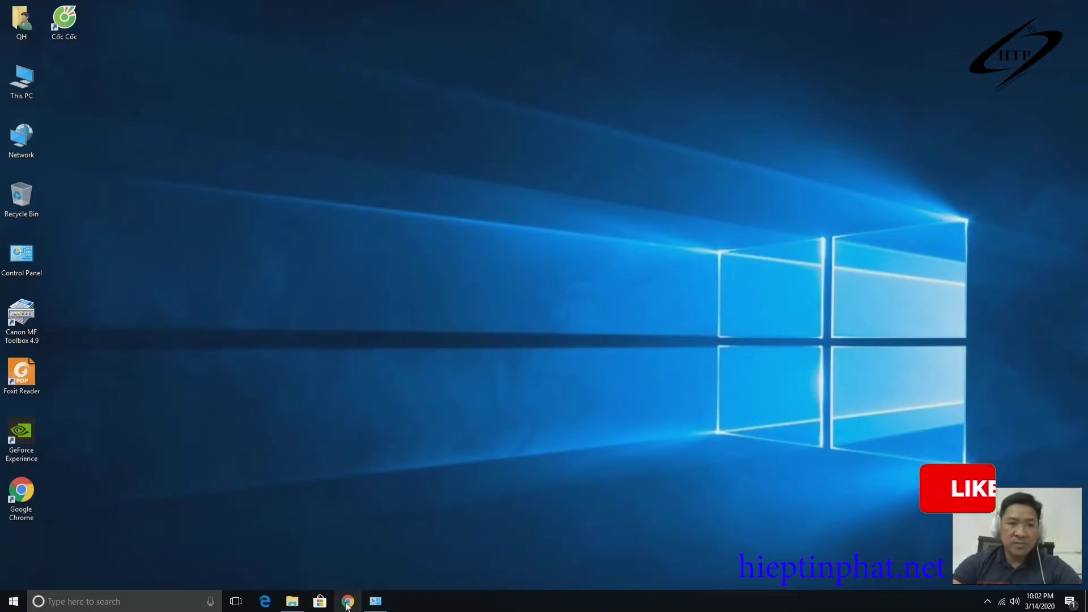
pyautogui.click(142, 607)
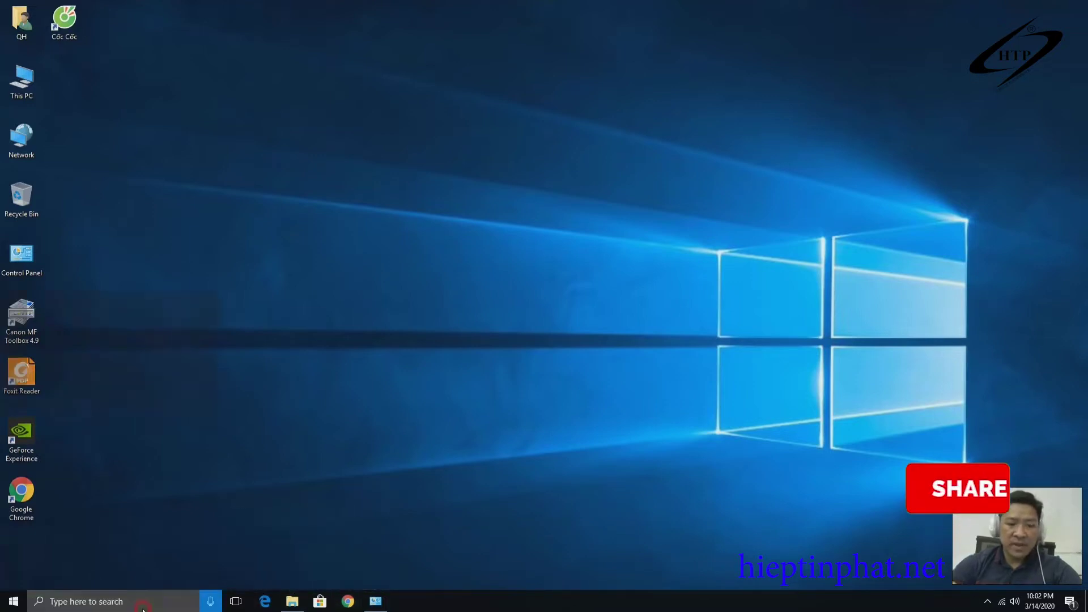
pyautogui.write('ie')
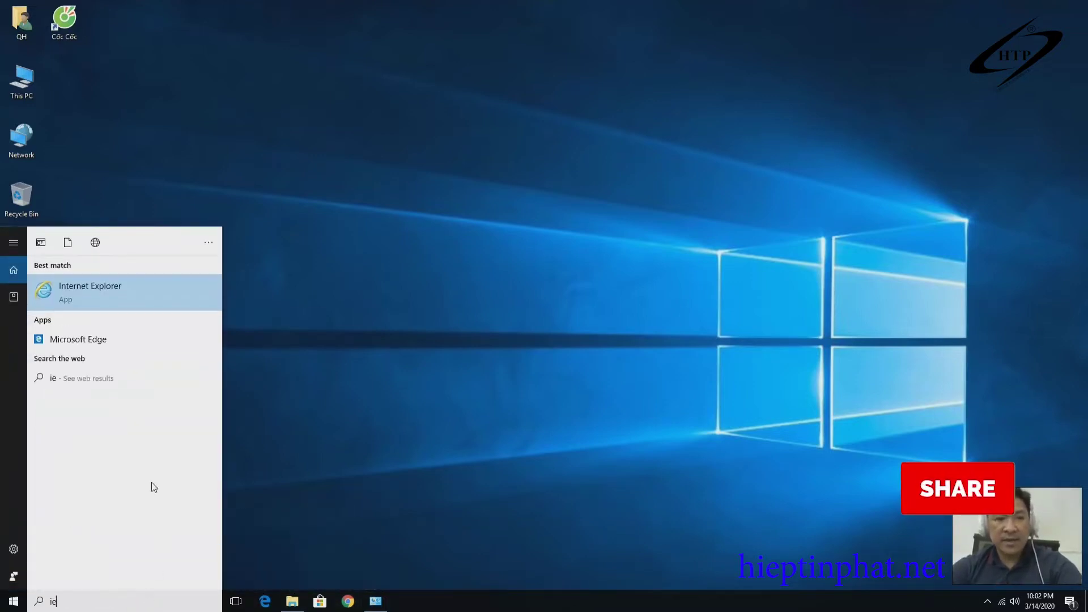
pyautogui.click(90, 341)
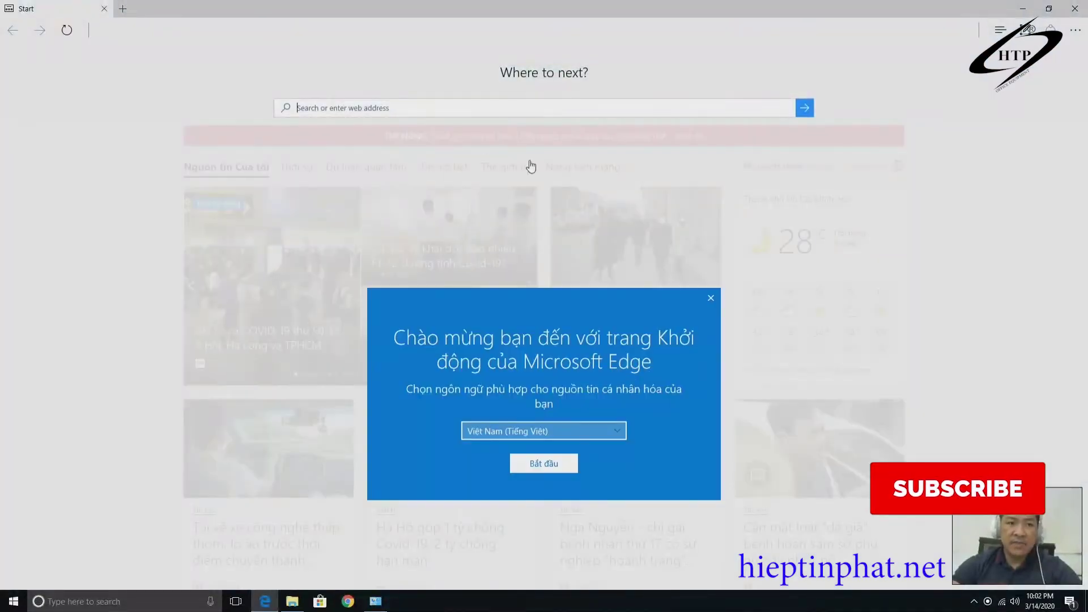
pyautogui.click(712, 299)
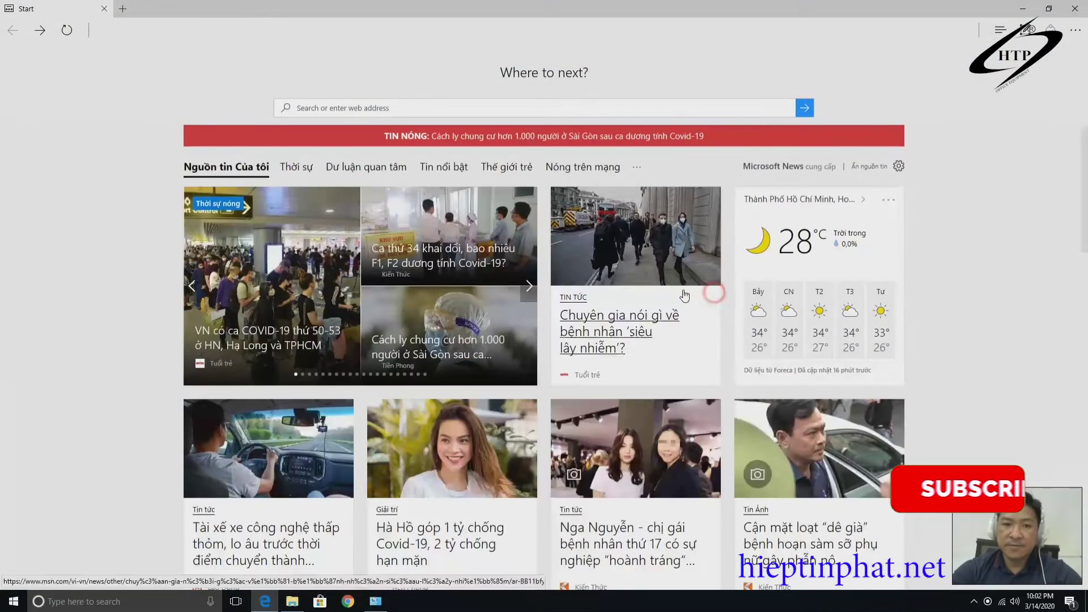
# Load the copier's Web Image Monitor at 192.168.1.115.
pyautogui.click(105, 30)
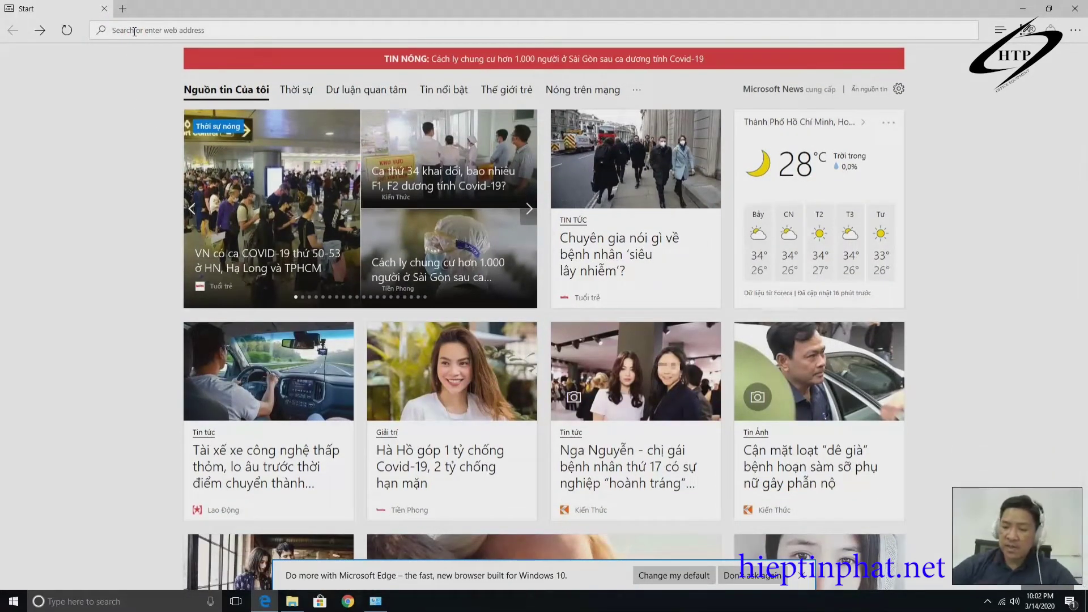
pyautogui.write('192.')
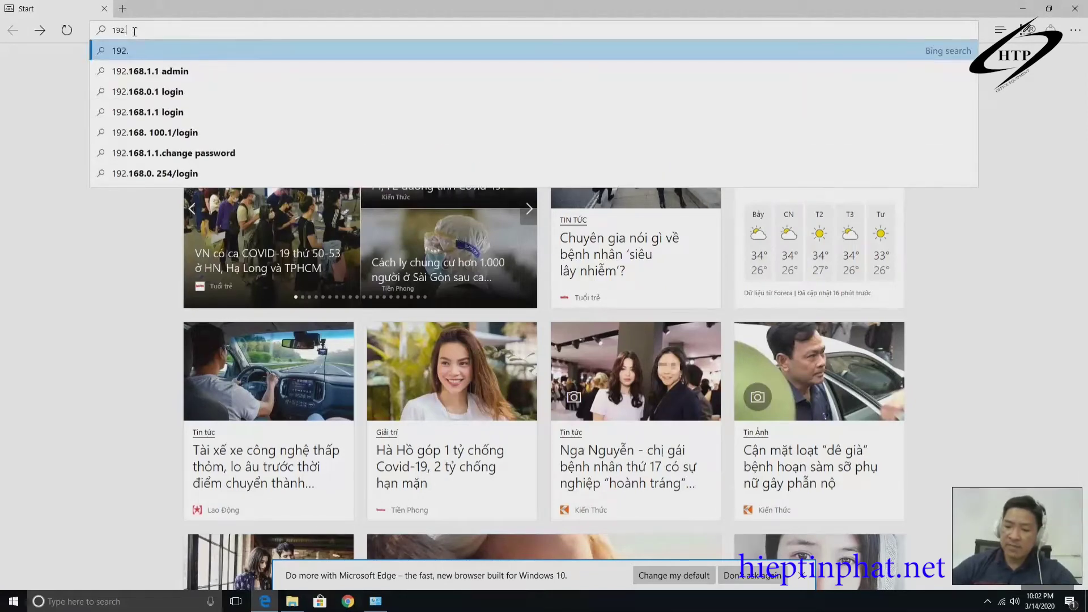
pyautogui.write('168.1.115')
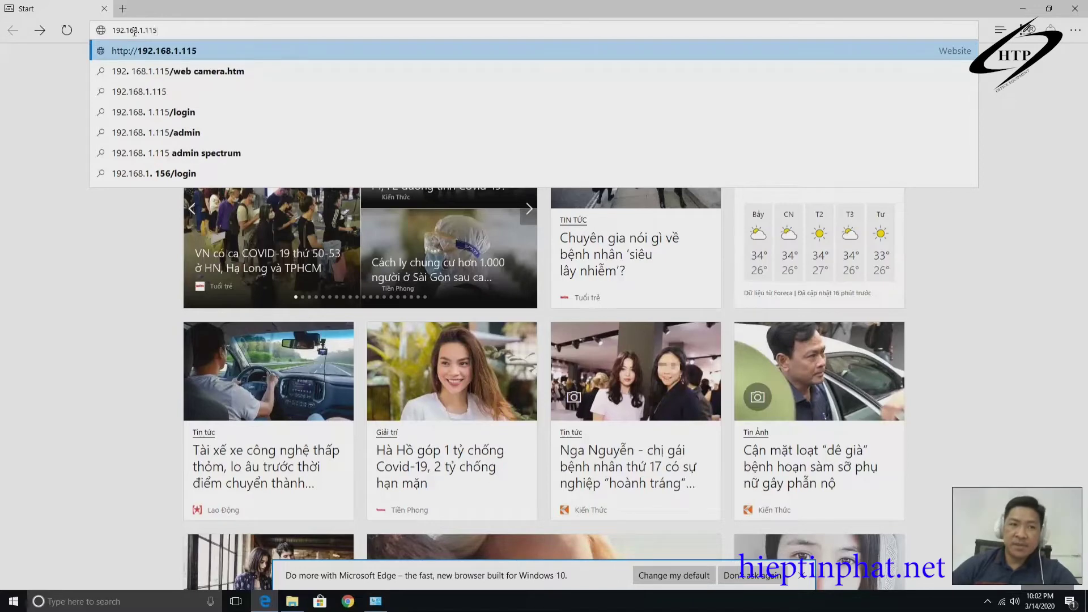
pyautogui.press('Return')
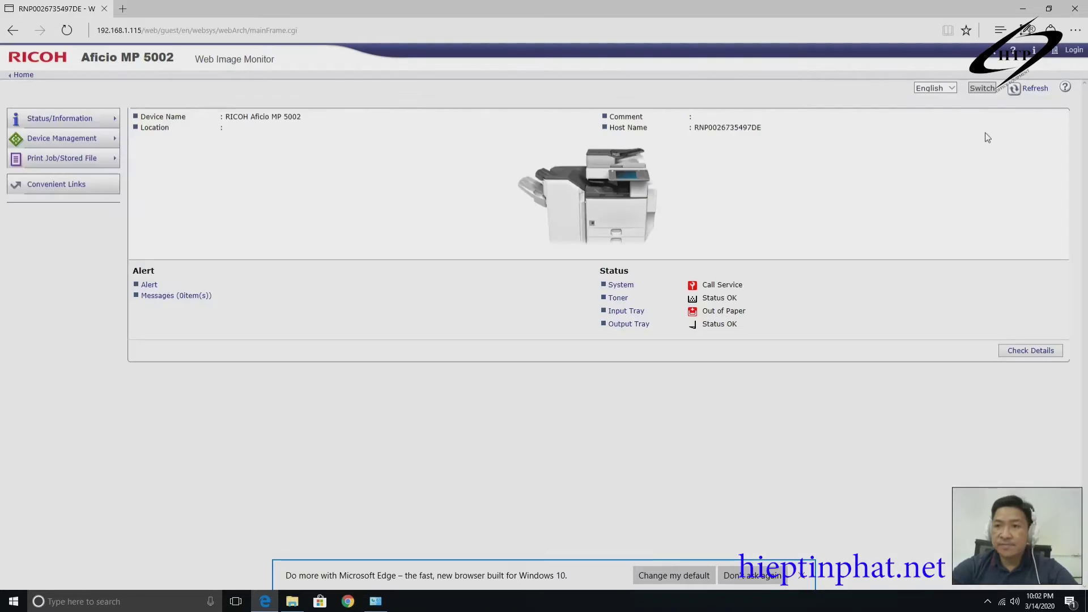
# Log in as administrator and open the Device Management Address Book list.
pyautogui.click(1074, 52)
pyautogui.click(465, 119)
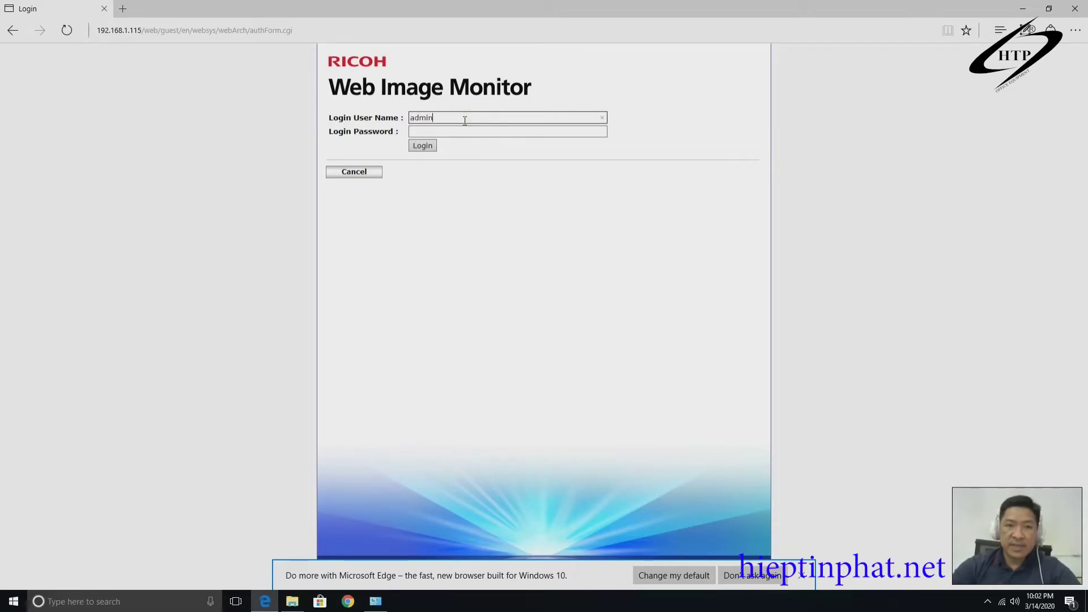
pyautogui.click(424, 149)
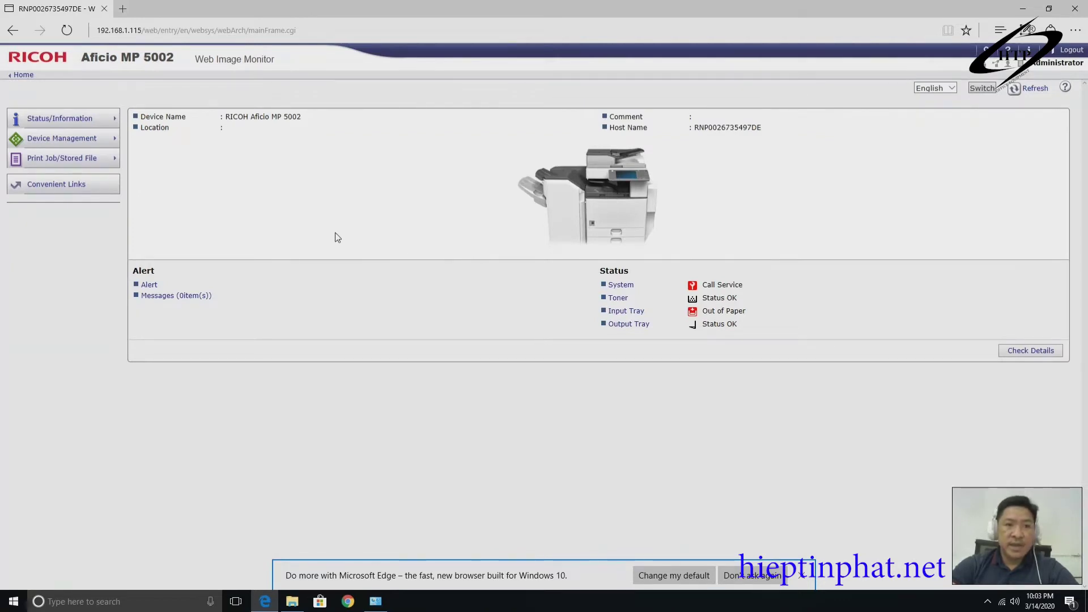
pyautogui.moveTo(101, 146)
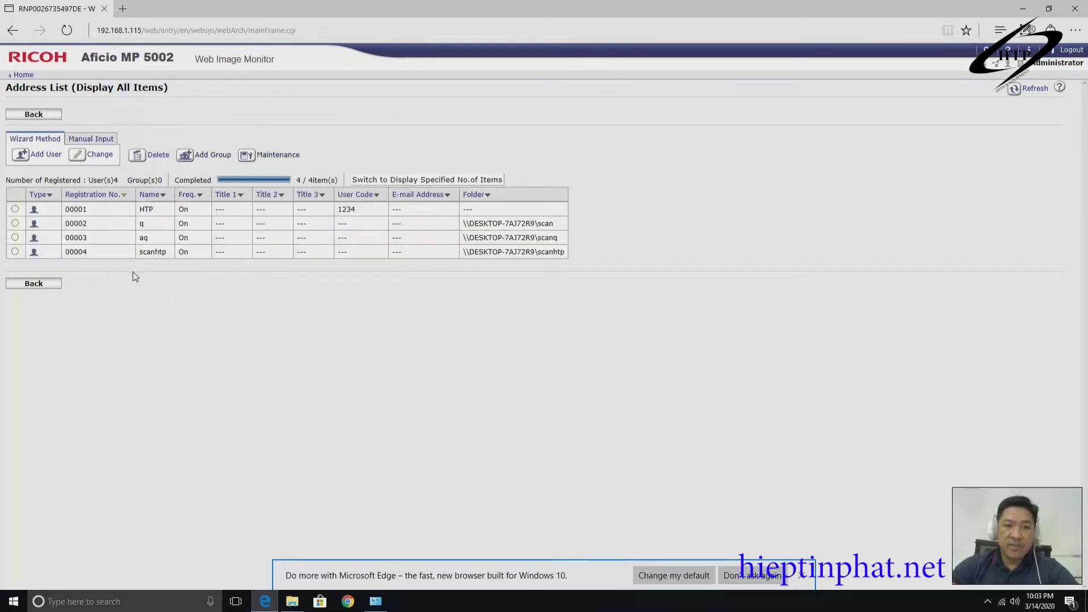
# Start a new address book entry that includes a folder destination.
pyautogui.click(45, 153)
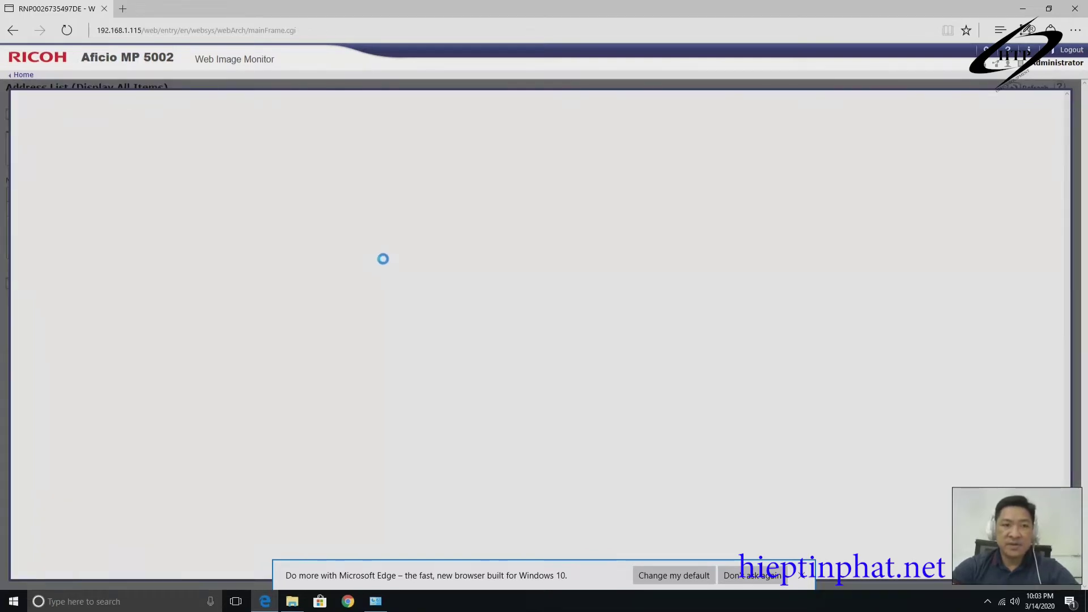
pyautogui.click(802, 576)
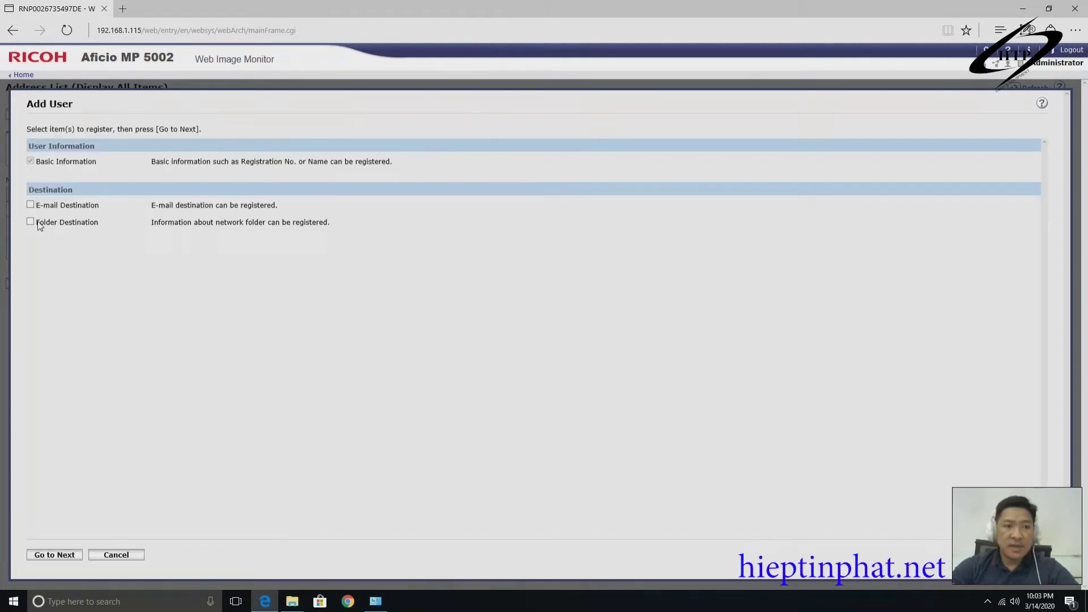
pyautogui.click(30, 222)
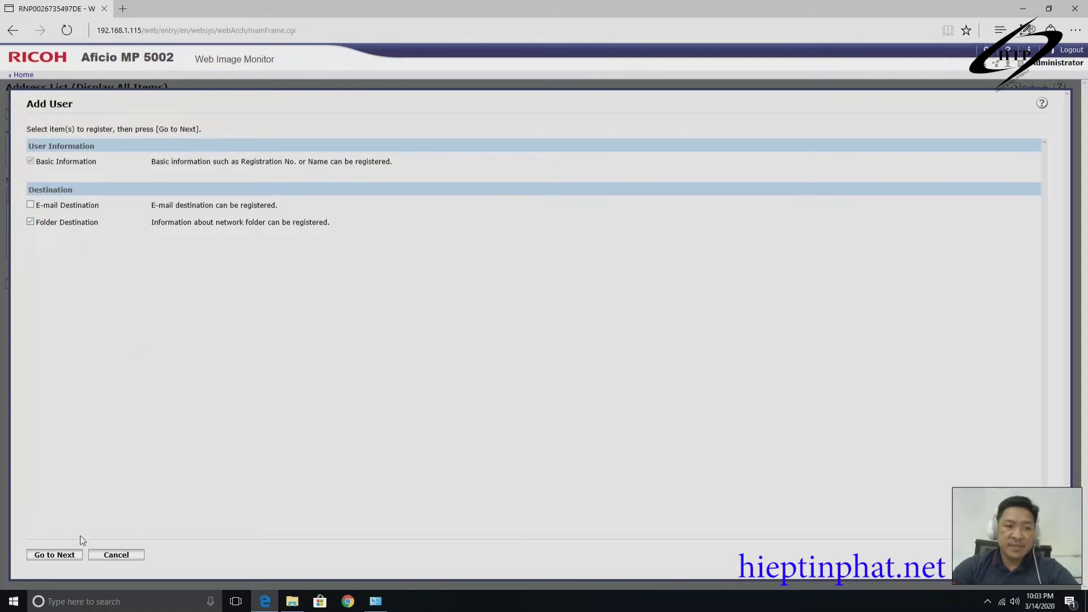
pyautogui.click(52, 555)
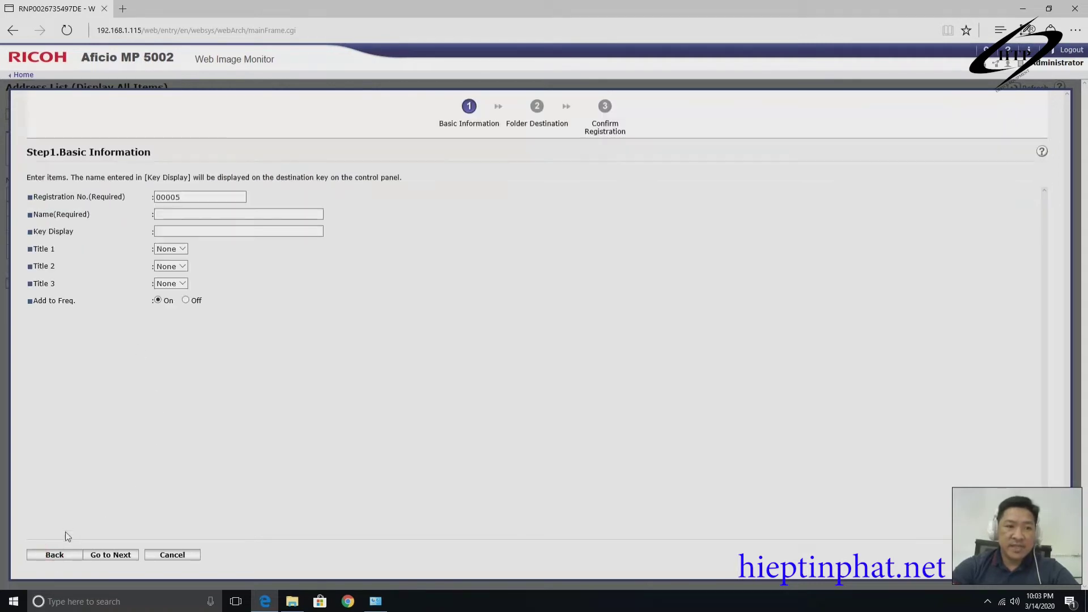
# Name entry 00005 'Hieptinphat', copy the name into Key Display, and continue to Step 2.
pyautogui.click(184, 216)
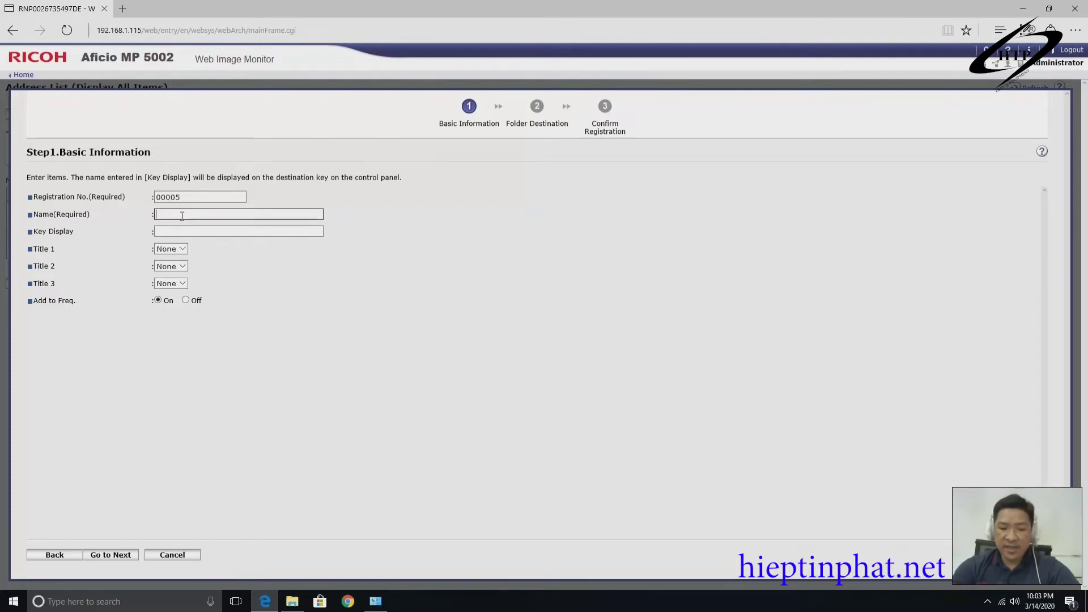
pyautogui.write('Hie')
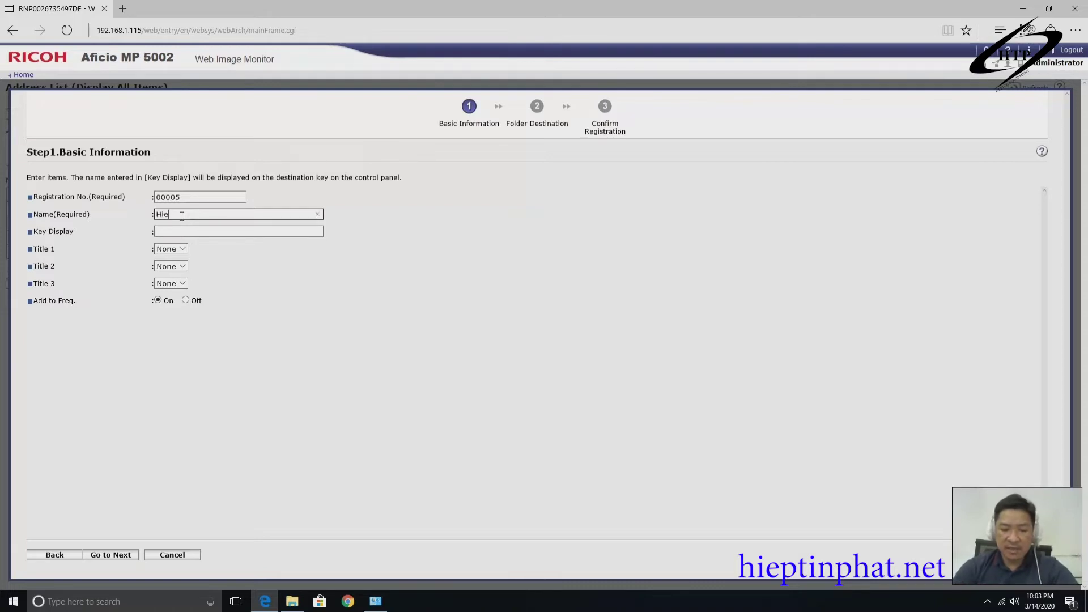
pyautogui.write('ptinphat')
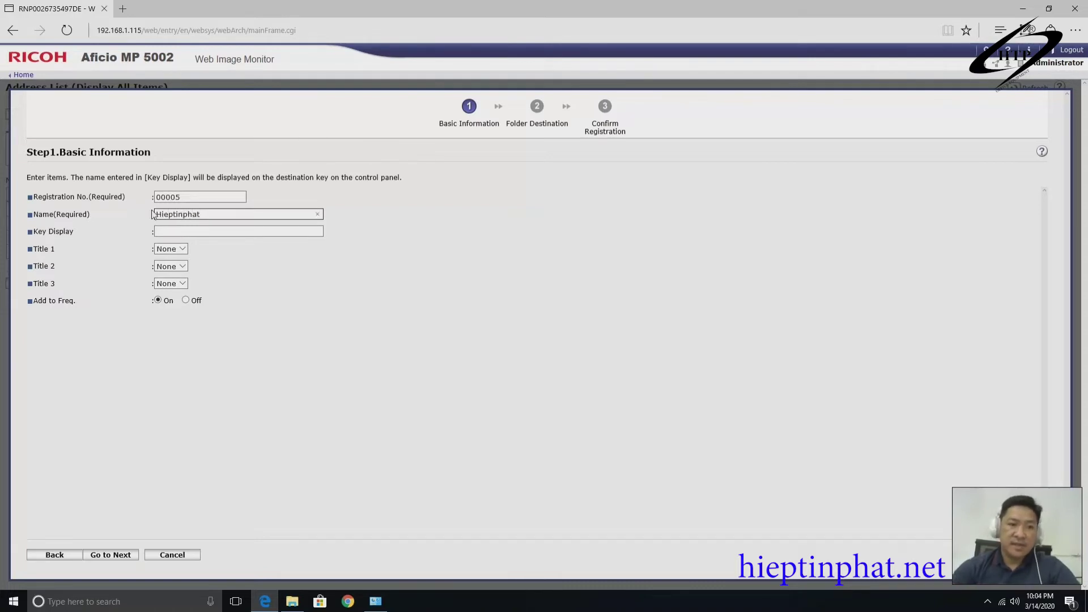
pyautogui.hotkey('ctrl', 'a')
pyautogui.hotkey('ctrl', 'c')
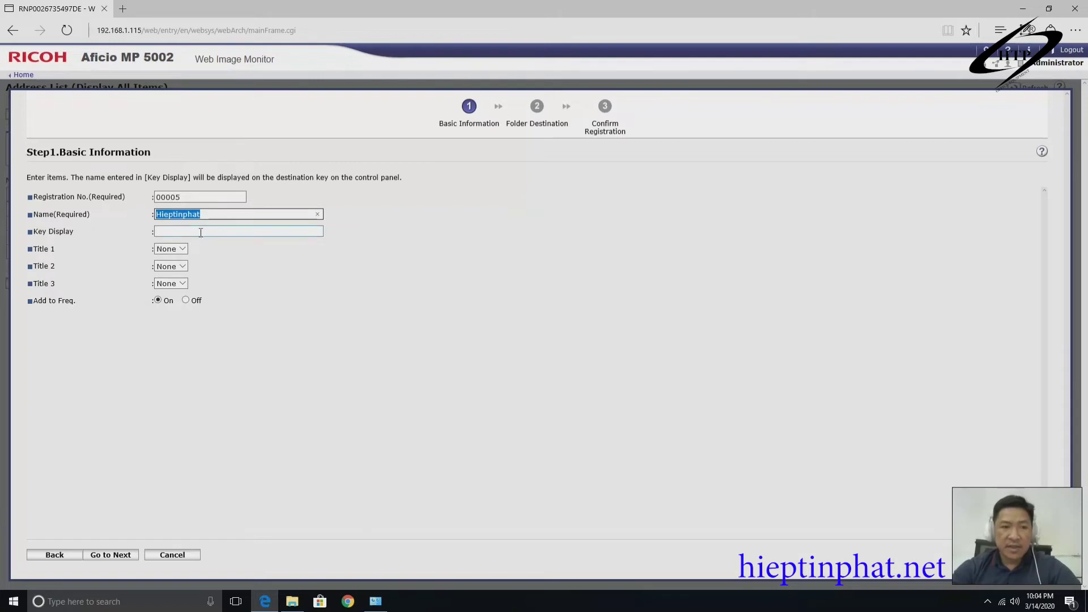
pyautogui.click(202, 231)
pyautogui.hotkey('ctrl', 'v')
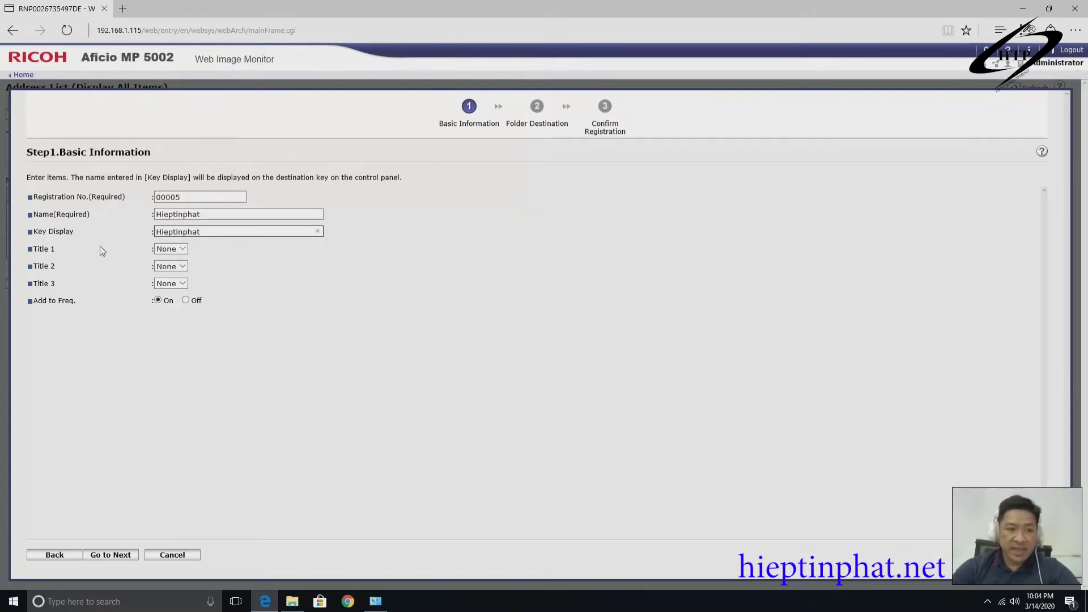
pyautogui.click(122, 412)
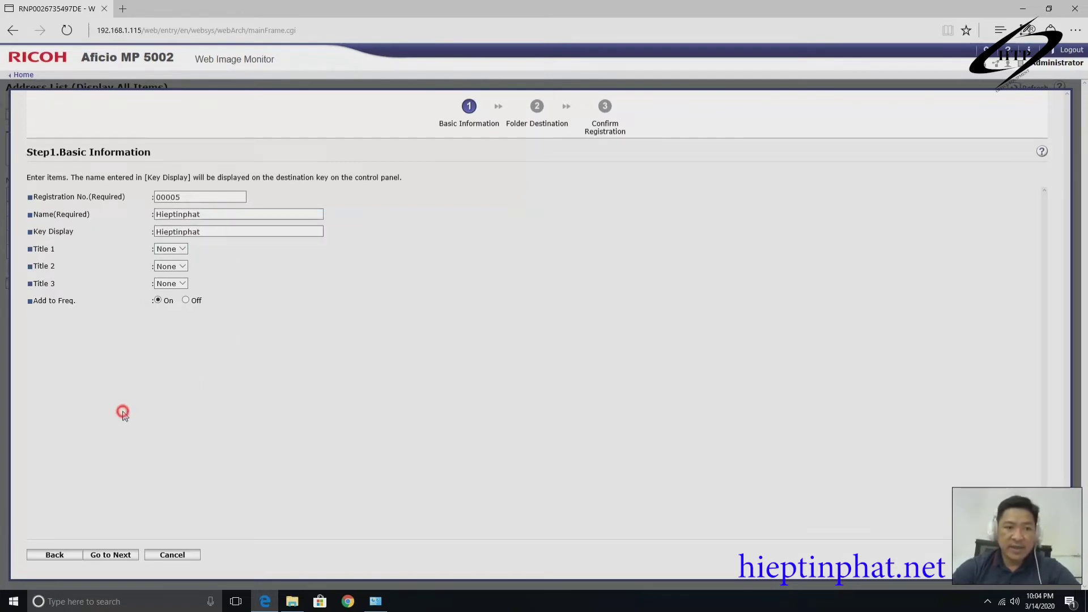
pyautogui.click(113, 558)
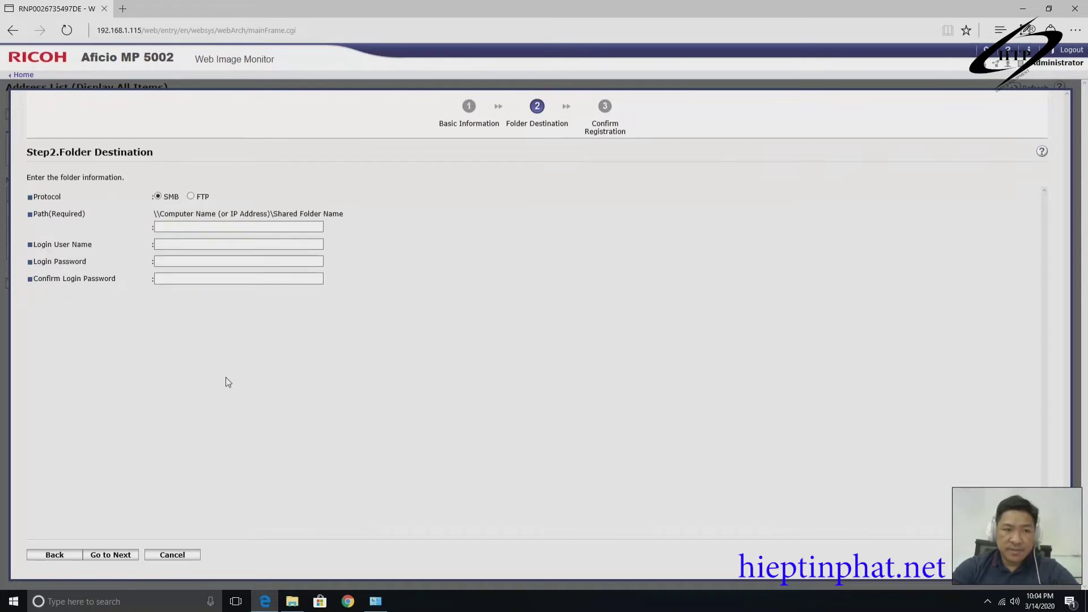
# Remove the name that was wrongly pasted into the Path field.
pyautogui.click(184, 226)
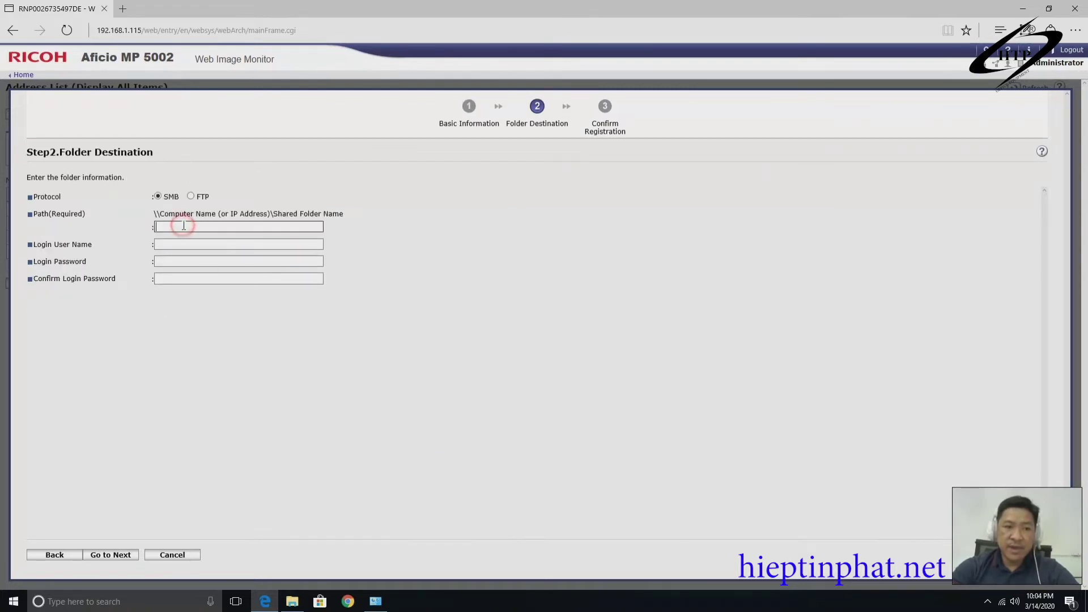
pyautogui.rightClick(183, 226)
pyautogui.click(199, 257)
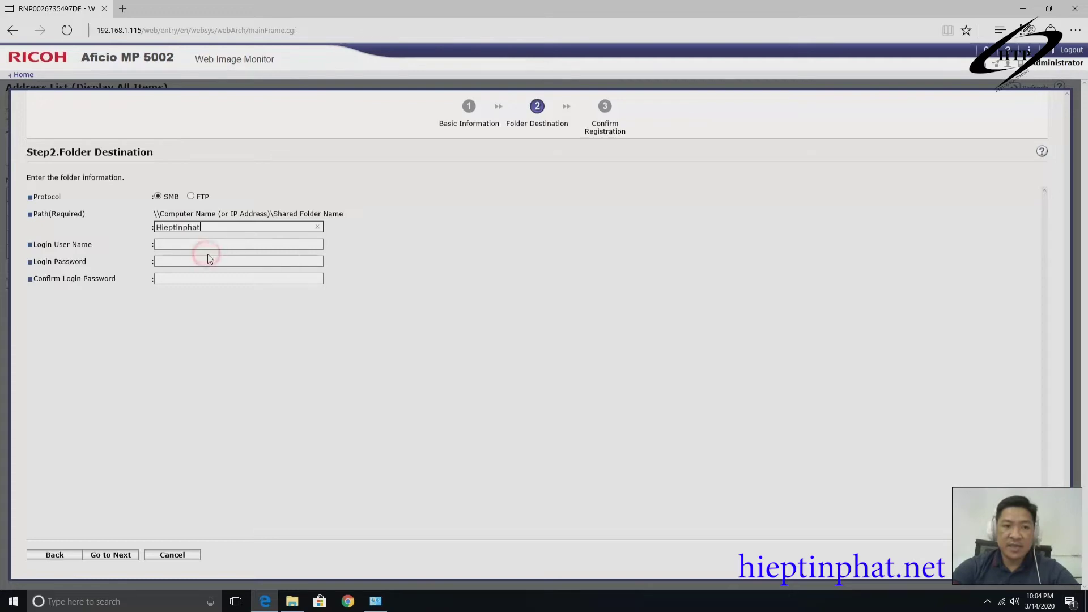
pyautogui.doubleClick(209, 227)
pyautogui.press('BackSpace')
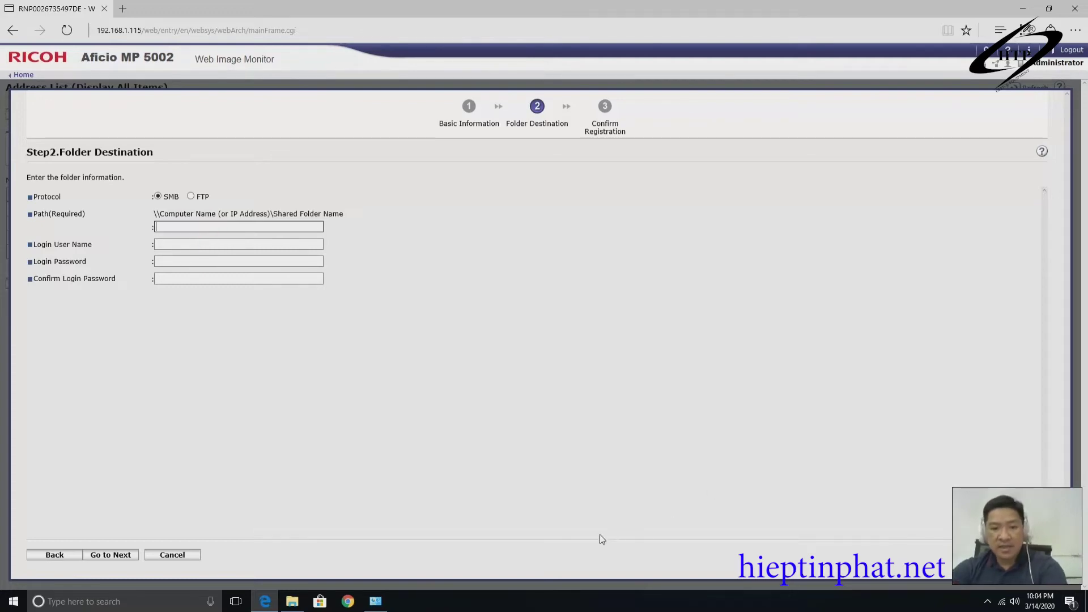
# Copy the scan folder's network path \\DESKTOP-QHRCK98\scan from its Sharing properties.
pyautogui.click(292, 601)
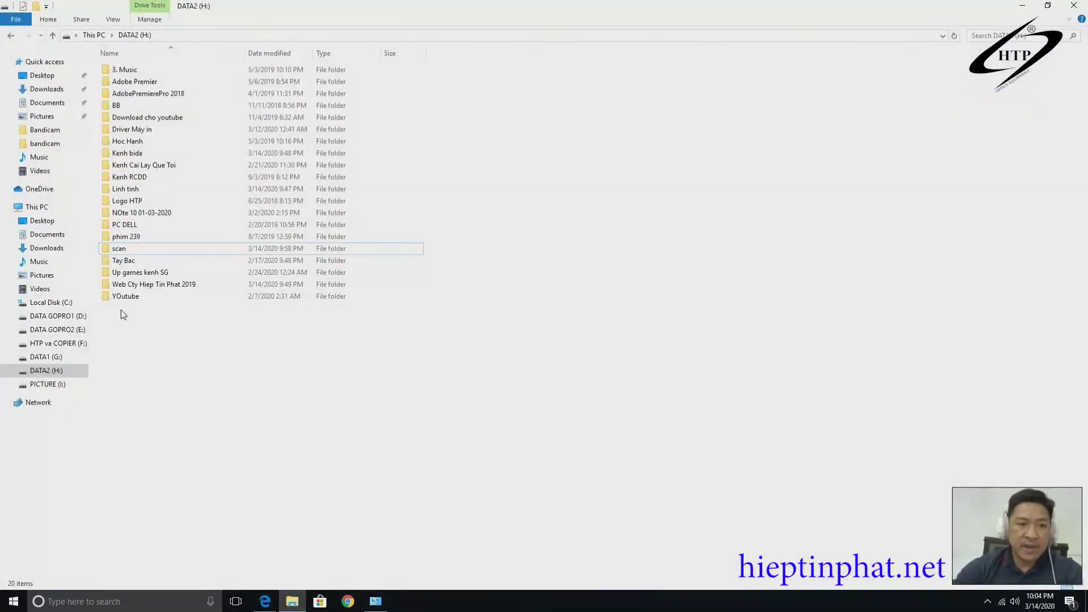
pyautogui.rightClick(125, 248)
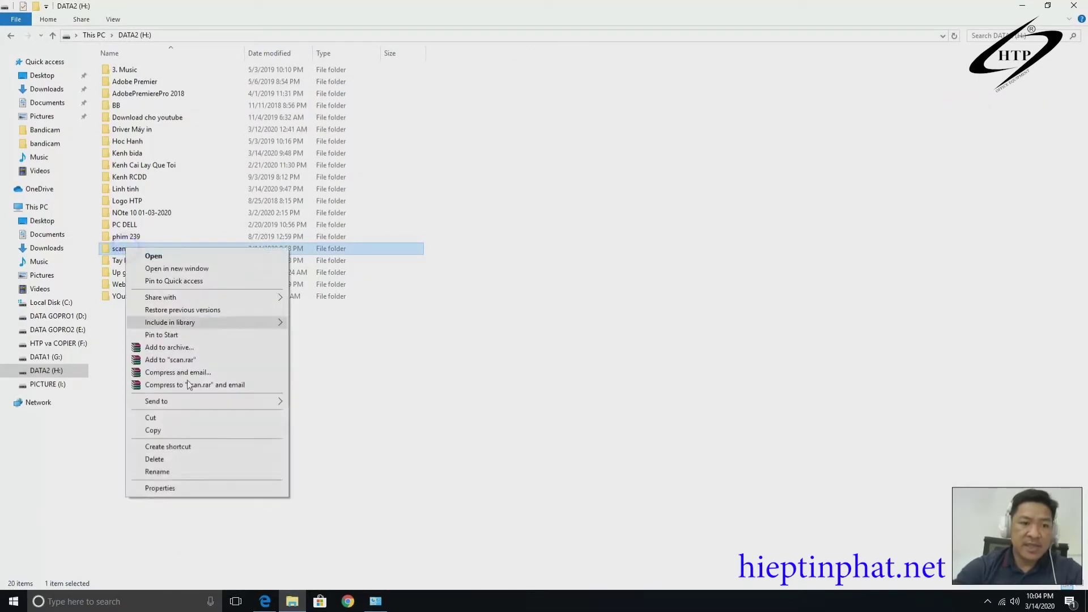
pyautogui.click(161, 488)
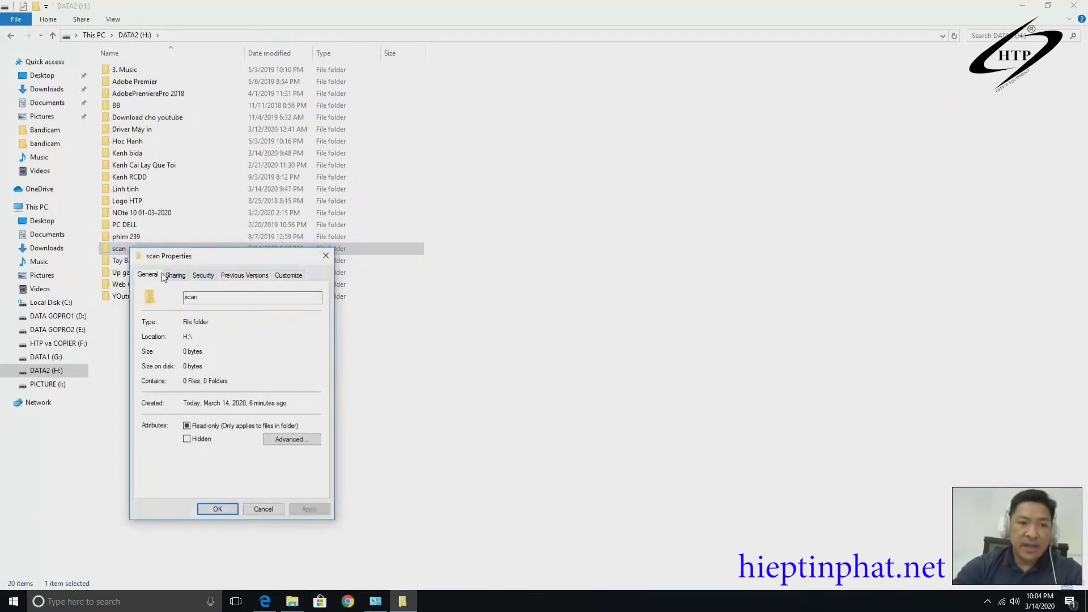
pyautogui.click(175, 274)
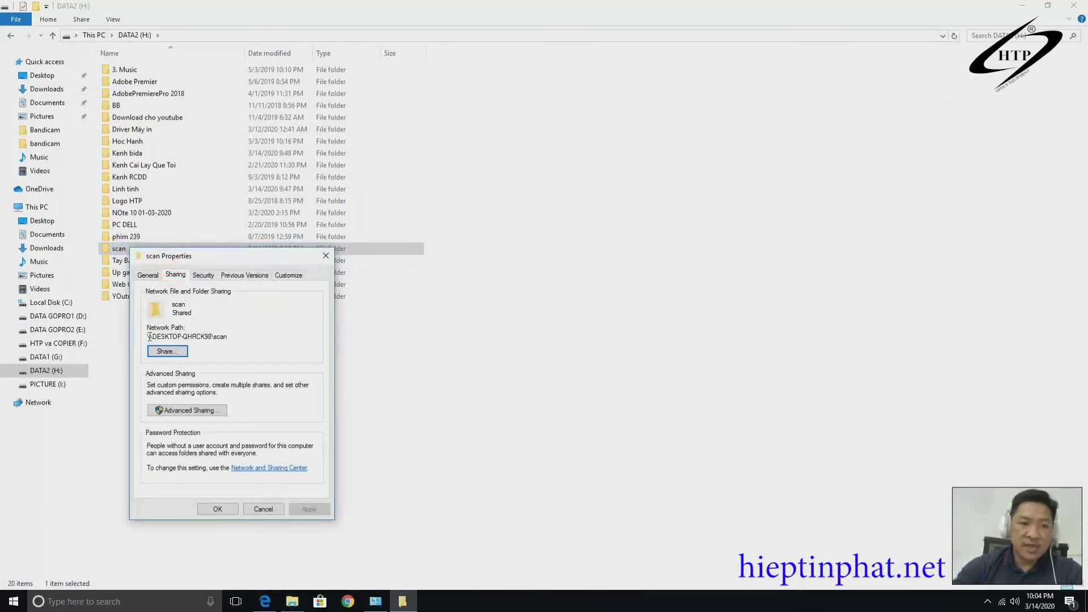
pyautogui.moveTo(147, 337); pyautogui.dragTo(230, 343)
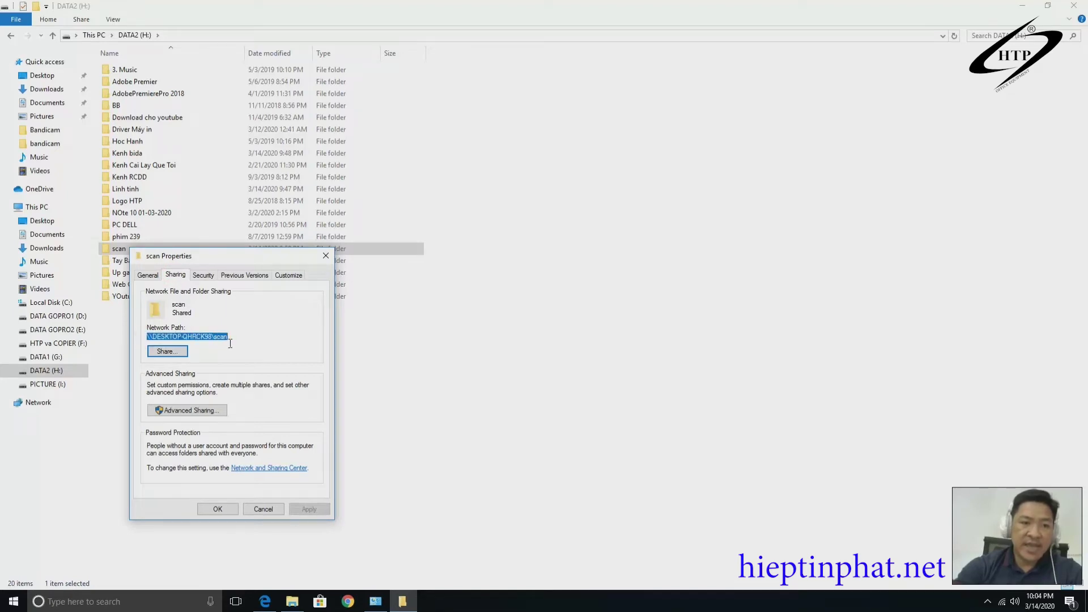
pyautogui.rightClick(220, 337)
pyautogui.click(254, 371)
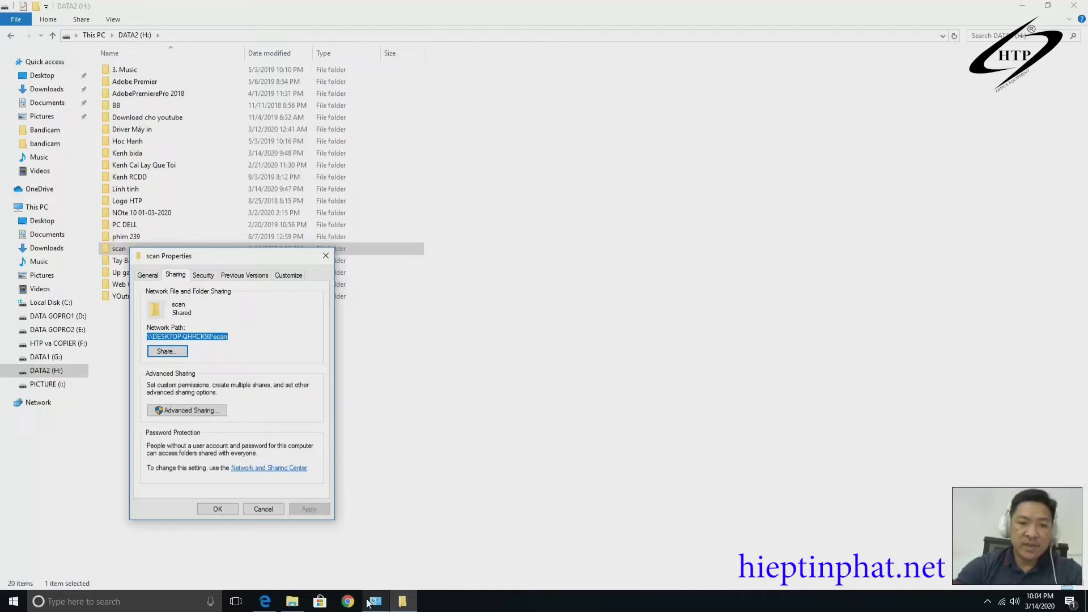
pyautogui.click(265, 601)
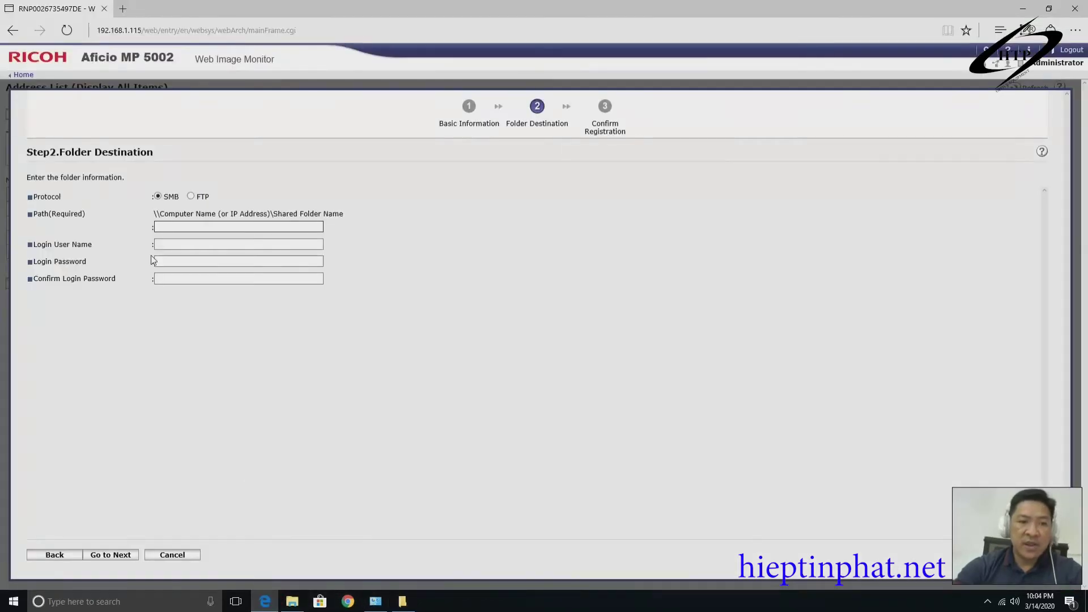
# Set Path to \\DESKTOP-QHRCK98\scan and enter the login user name and password twice.
pyautogui.click(169, 228)
pyautogui.hotkey('ctrl', 'v')
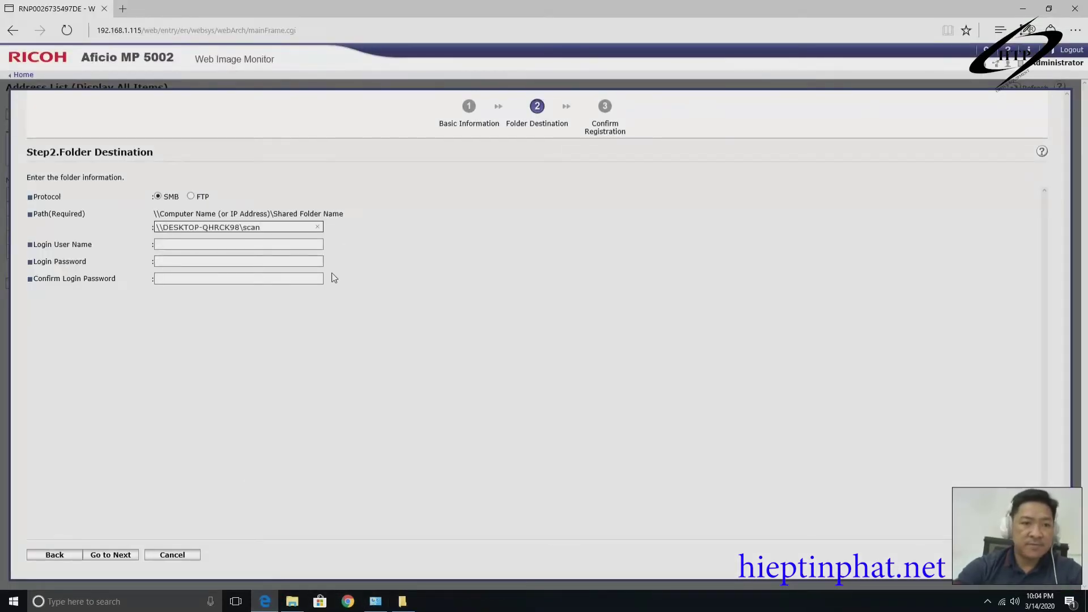
pyautogui.click(169, 246)
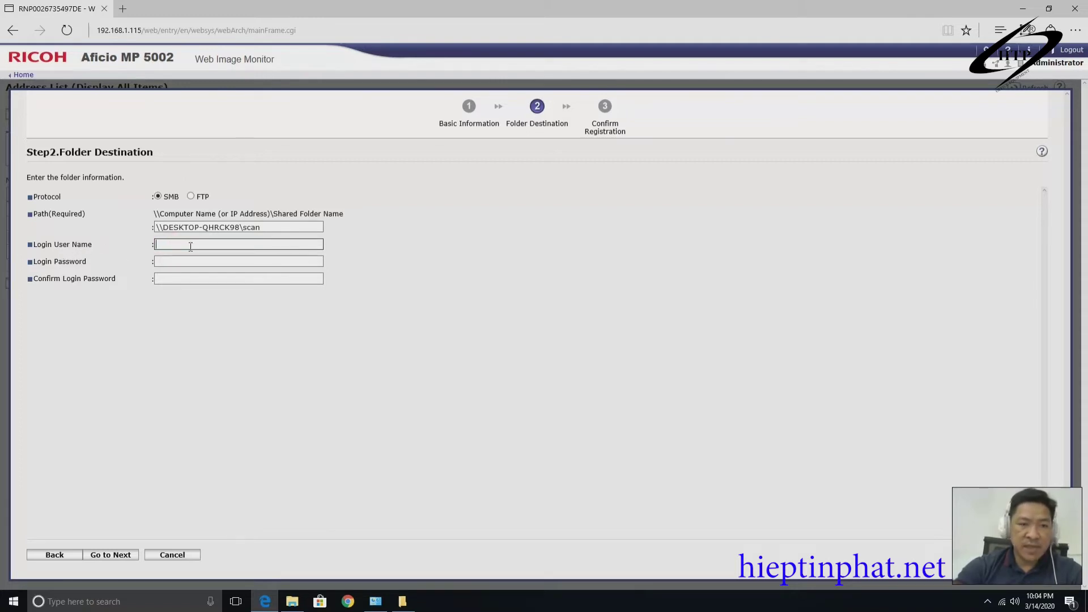
pyautogui.write('scann')
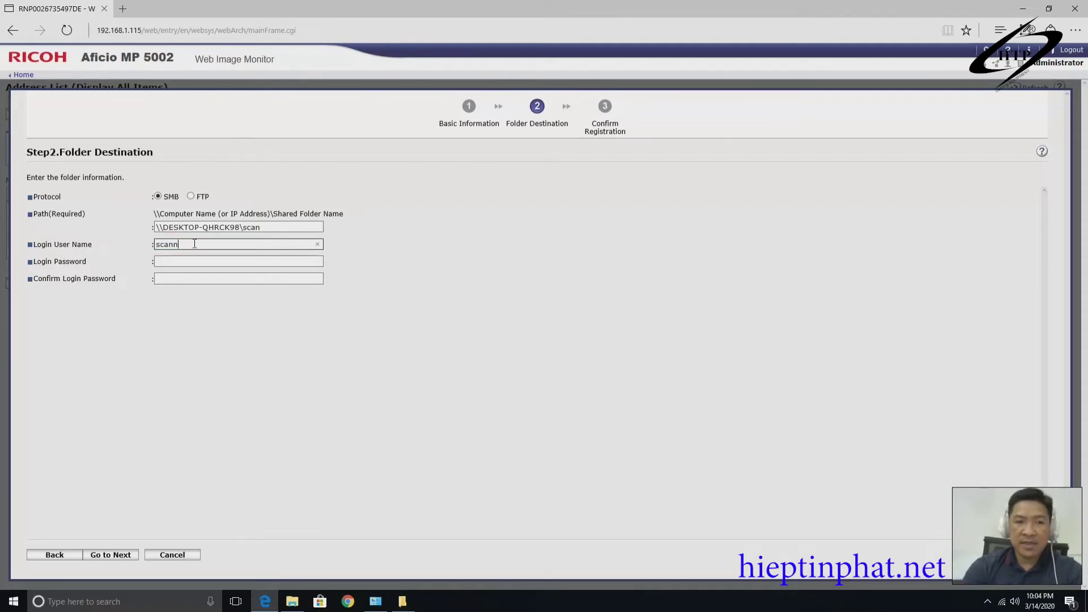
pyautogui.write('er')
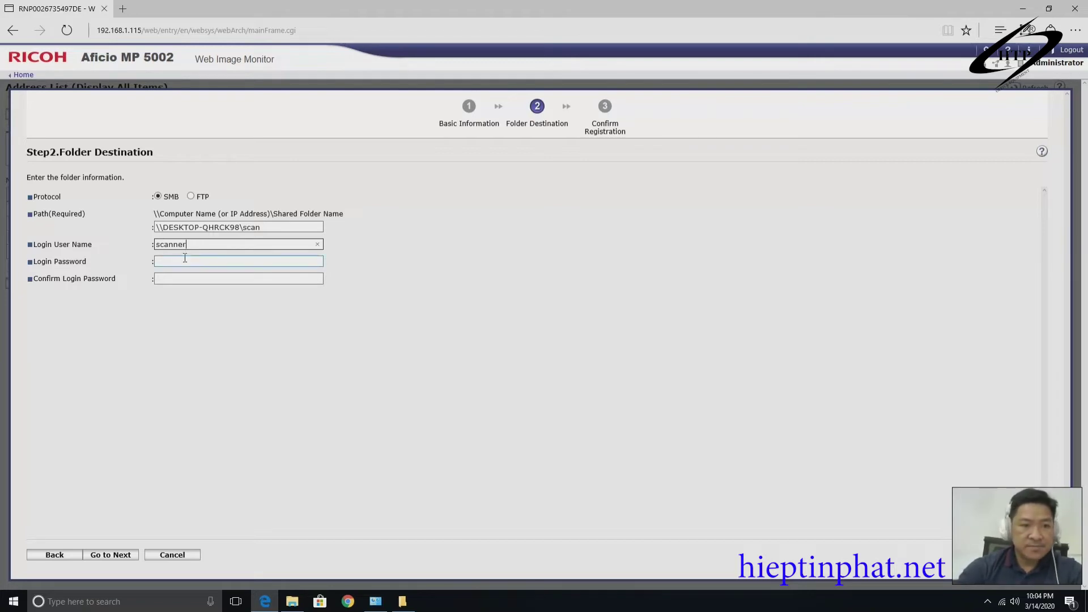
pyautogui.click(180, 262)
pyautogui.write('123456')
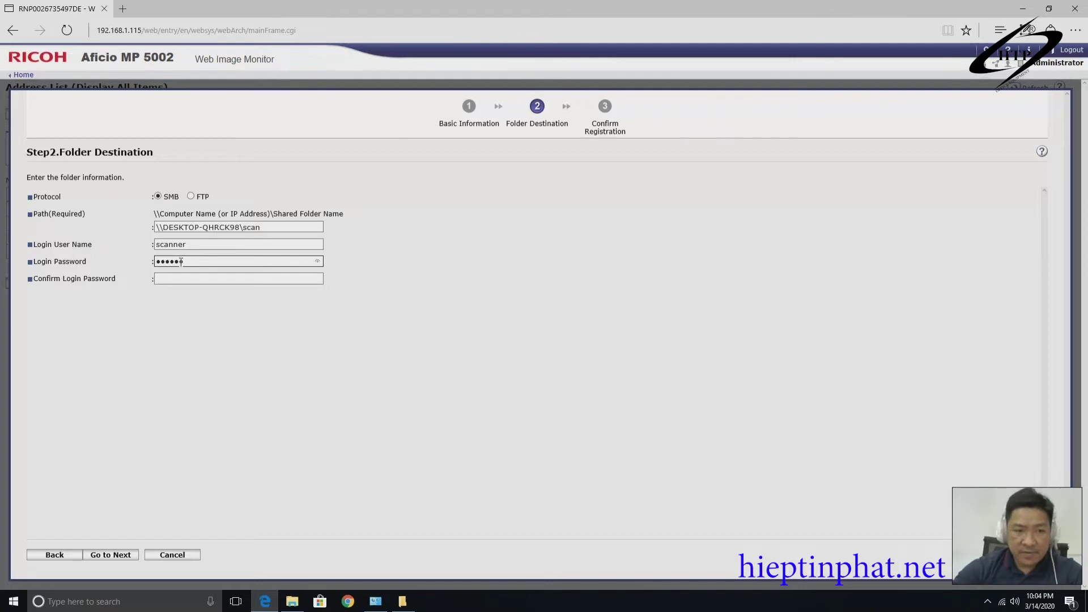
pyautogui.click(200, 278)
pyautogui.write('12')
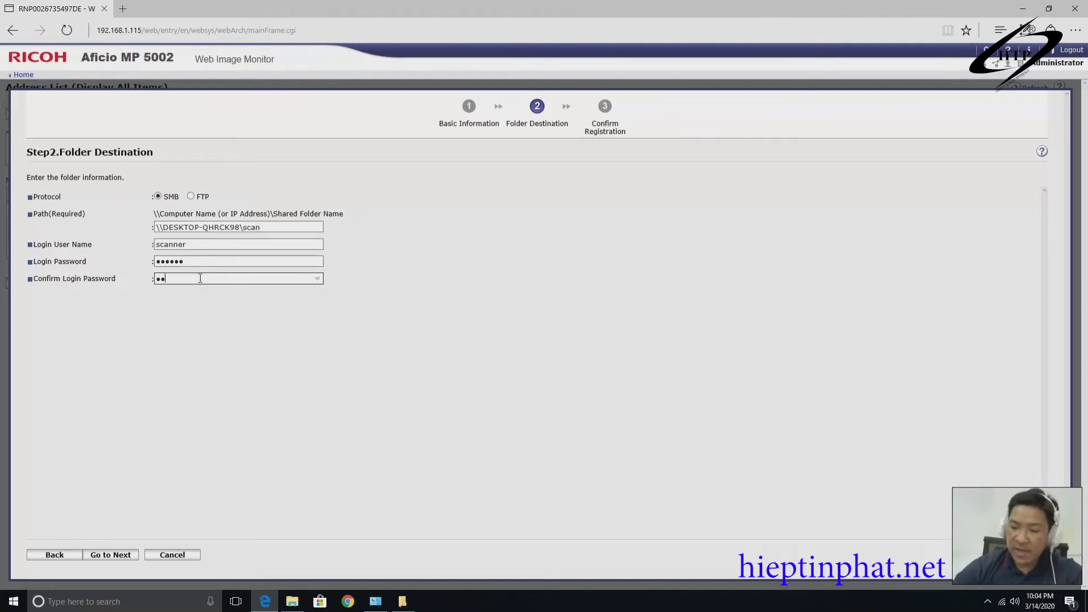
pyautogui.write('3456')
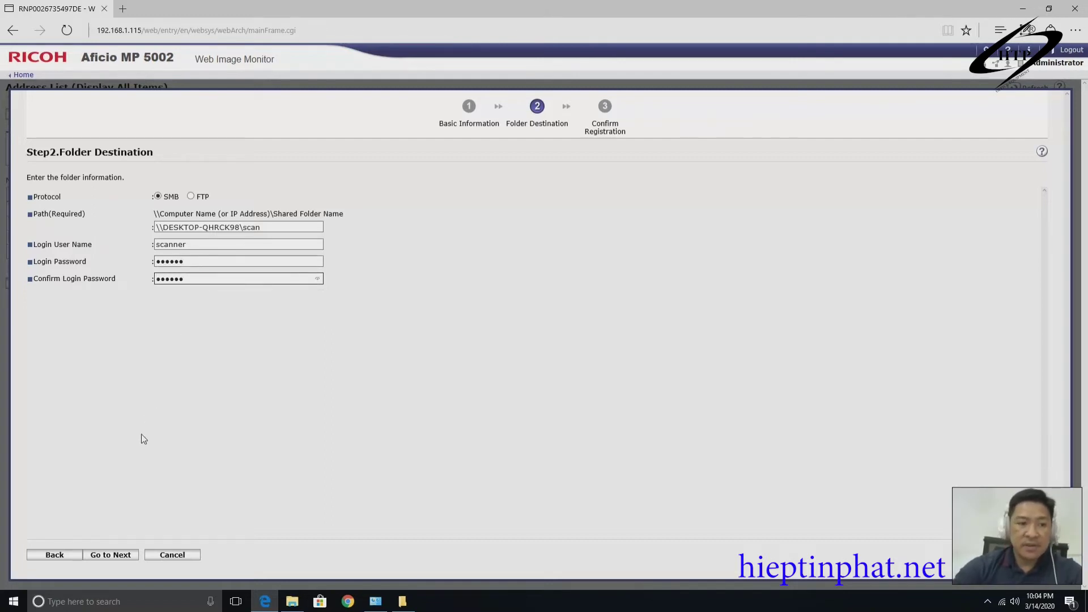
# Confirm and register the Hieptinphat folder destination.
pyautogui.click(119, 558)
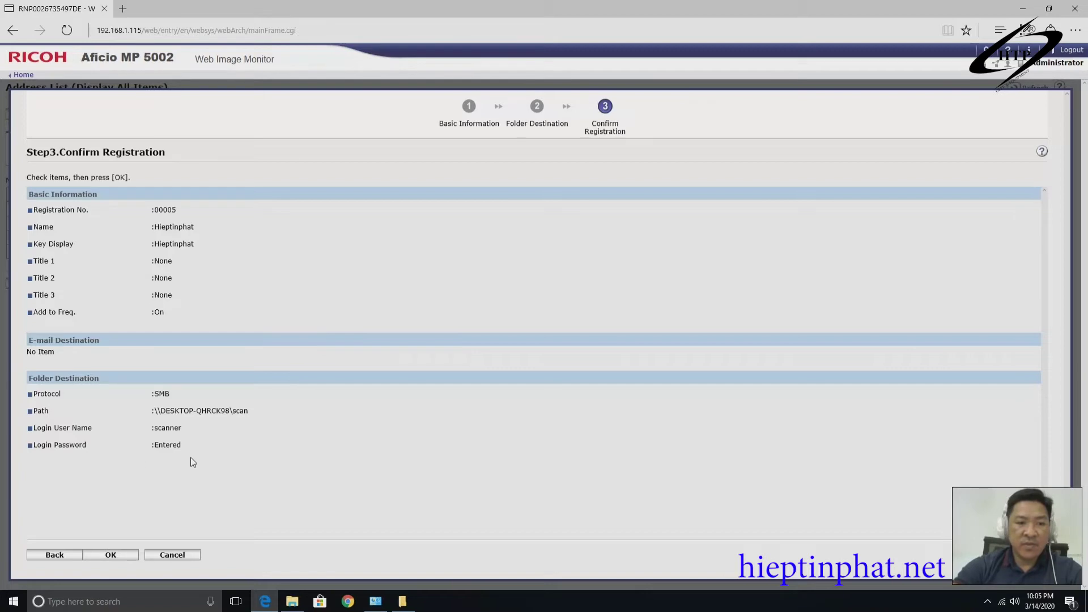
pyautogui.click(125, 557)
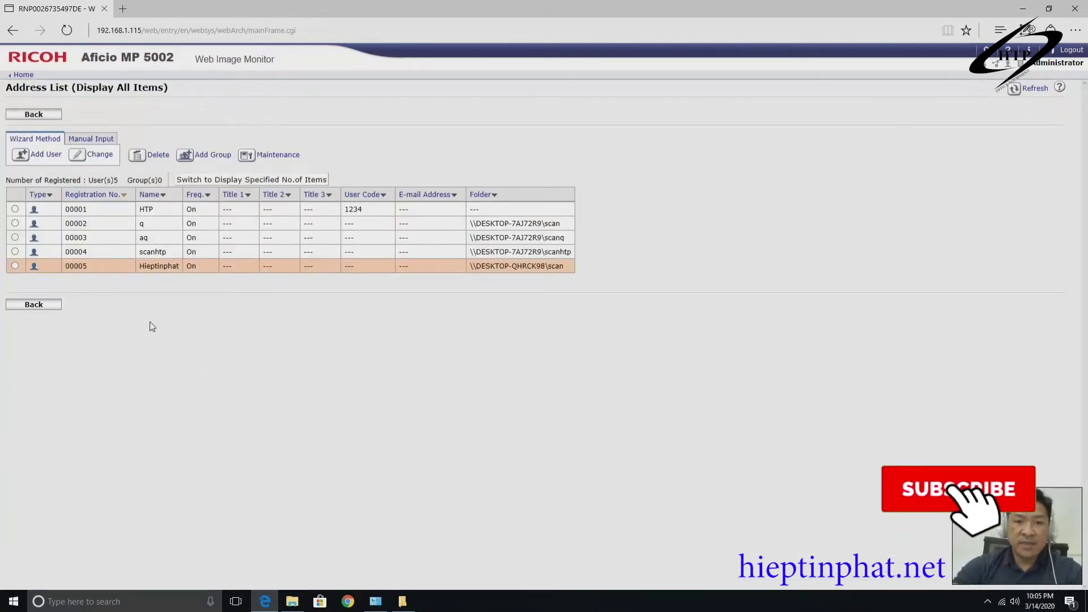
pyautogui.click(292, 601)
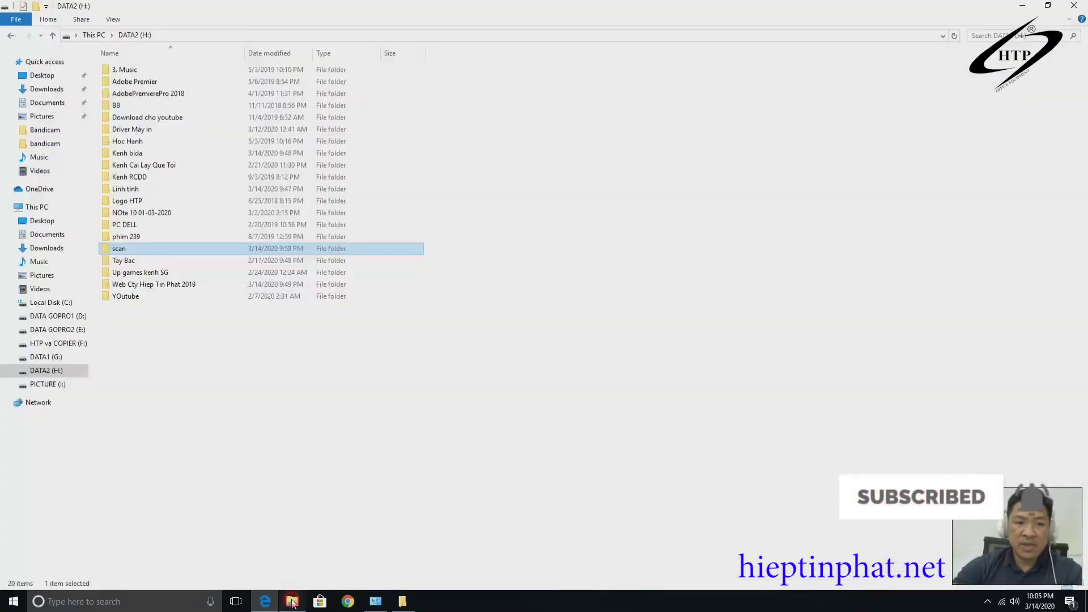
# Open the empty scan folder on DATA2 (H:).
pyautogui.doubleClick(134, 248)
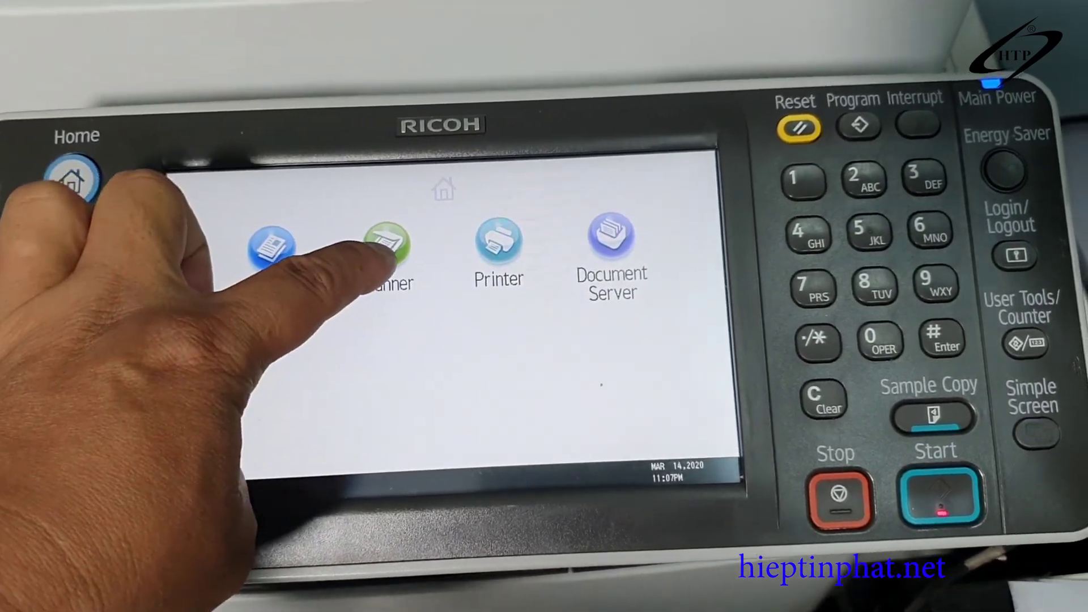
# Scan an original on the MP 5002 to the Hieptinphat folder destination.
pyautogui.click(389, 241)
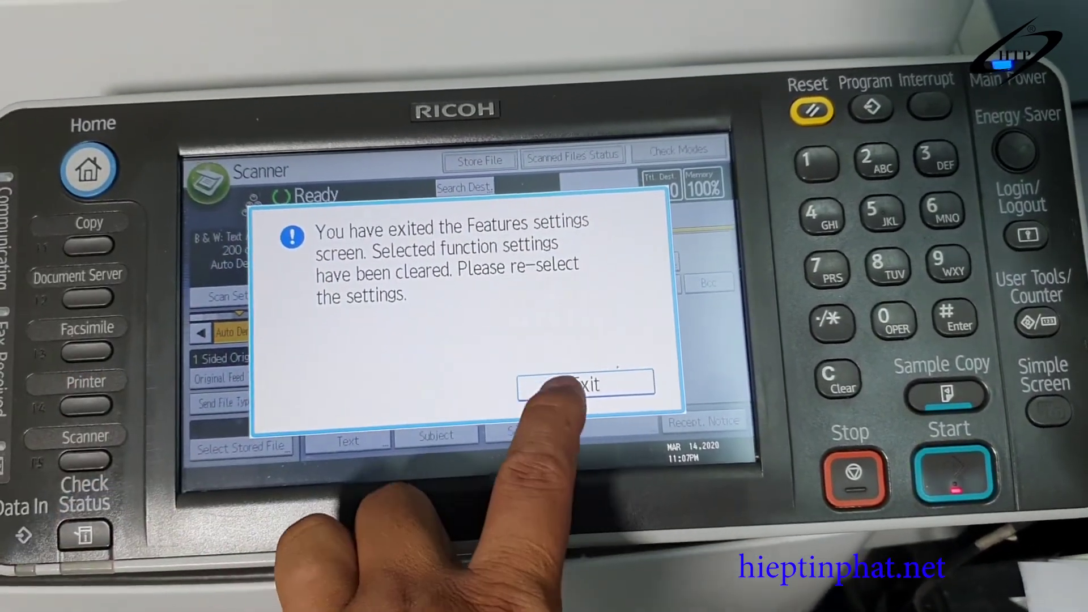
pyautogui.click(567, 387)
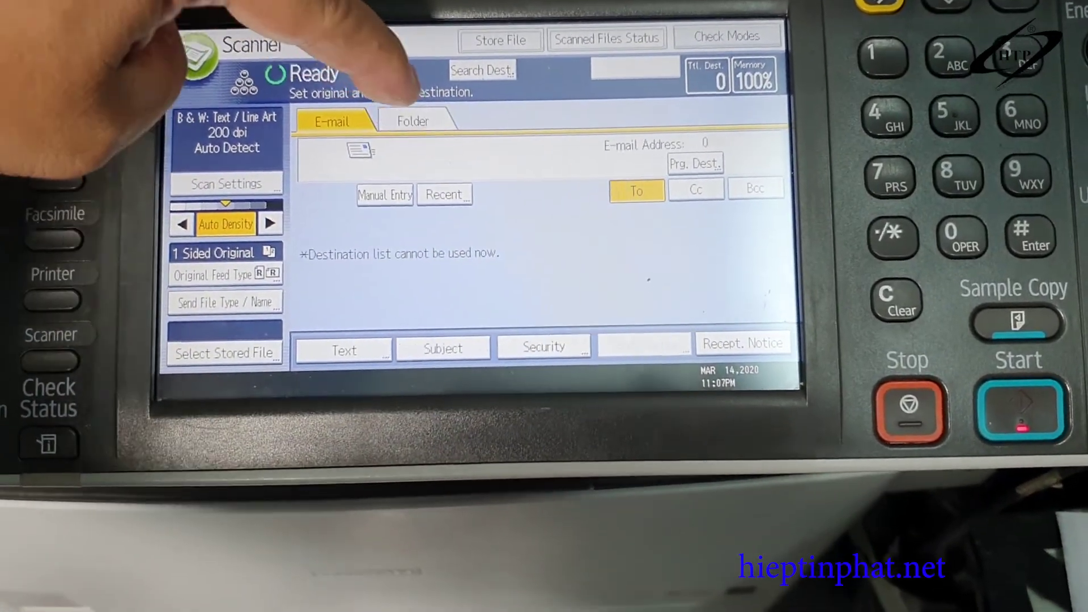
pyautogui.click(407, 132)
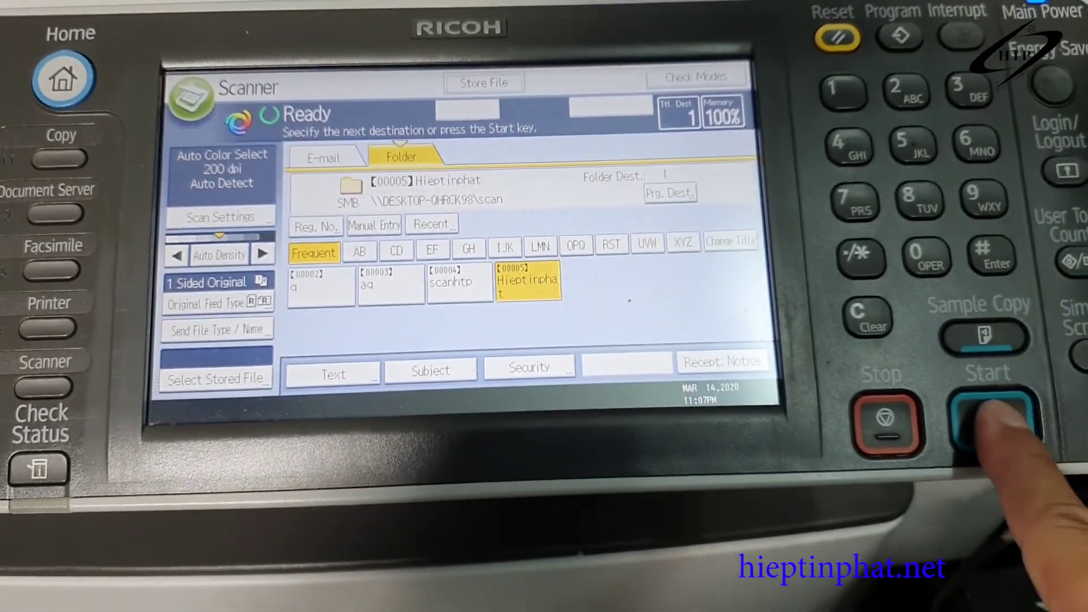
pyautogui.click(993, 422)
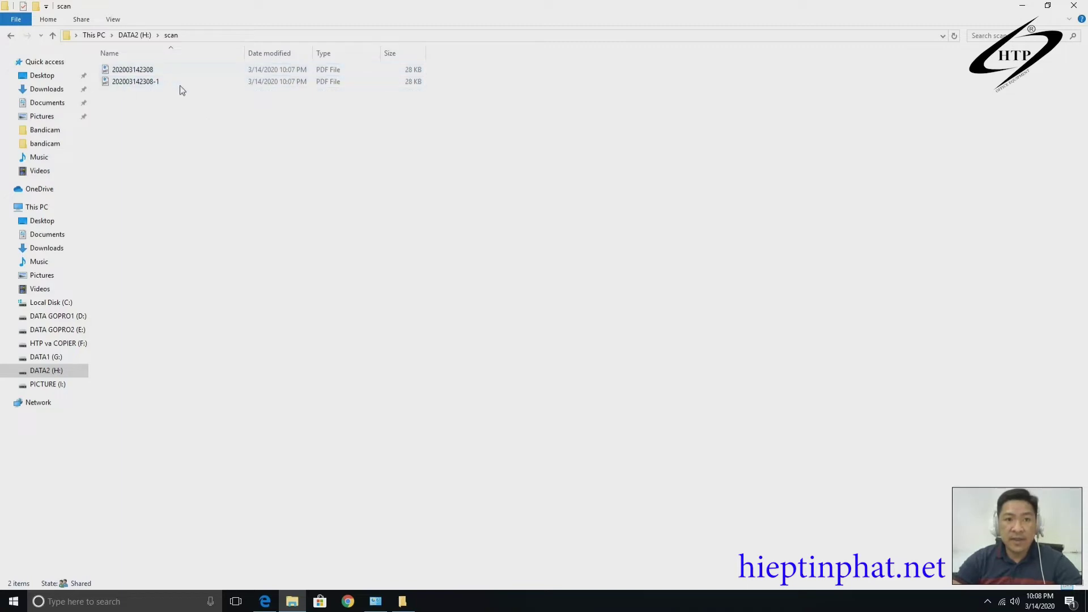
pyautogui.click(149, 83)
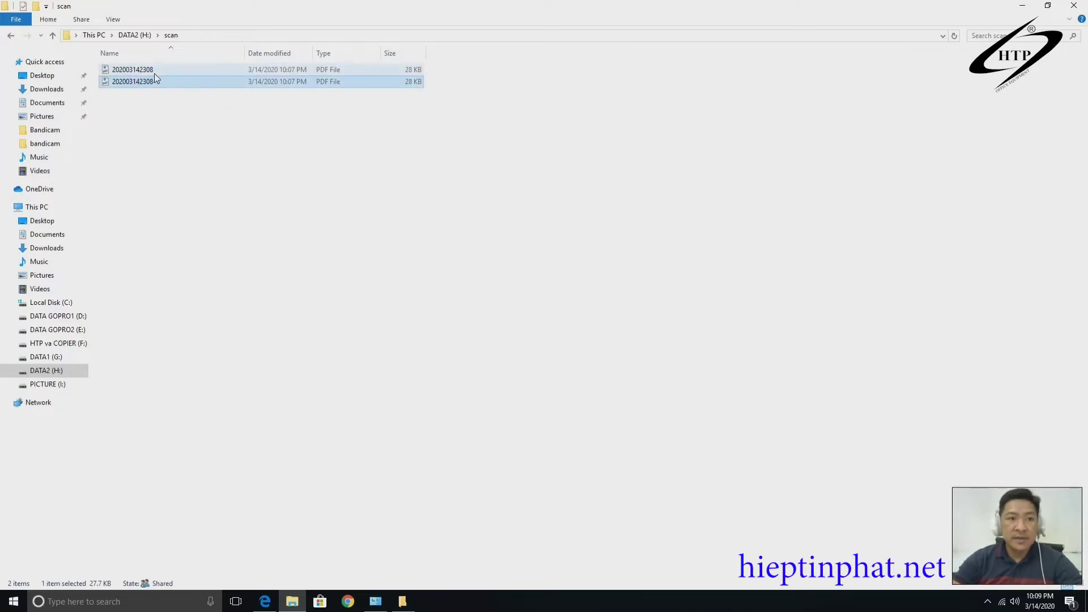
pyautogui.click(152, 70)
pyautogui.rightClick(153, 72)
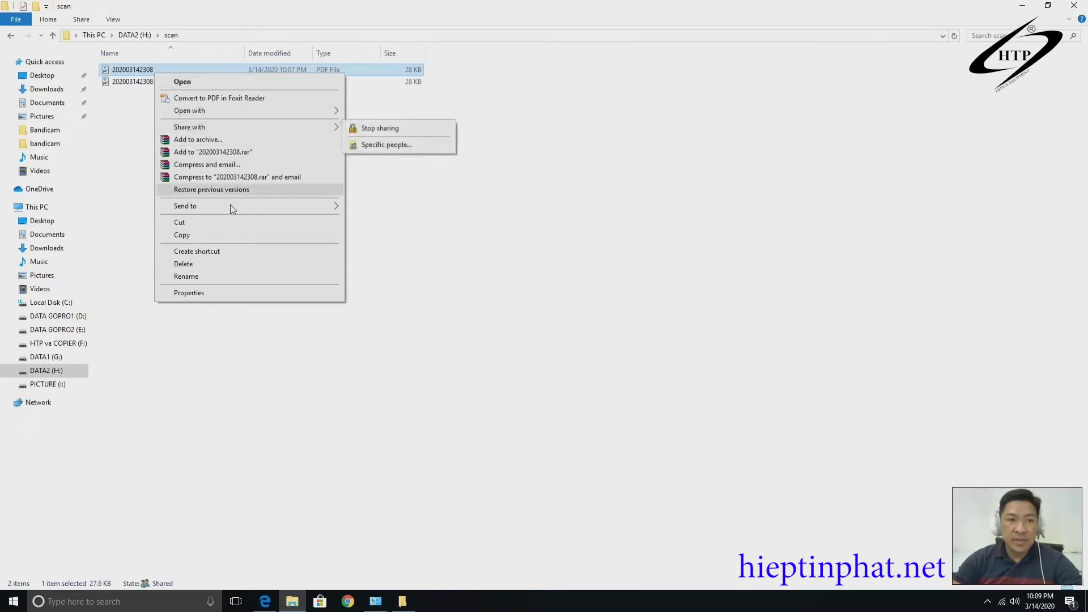
pyautogui.click(130, 184)
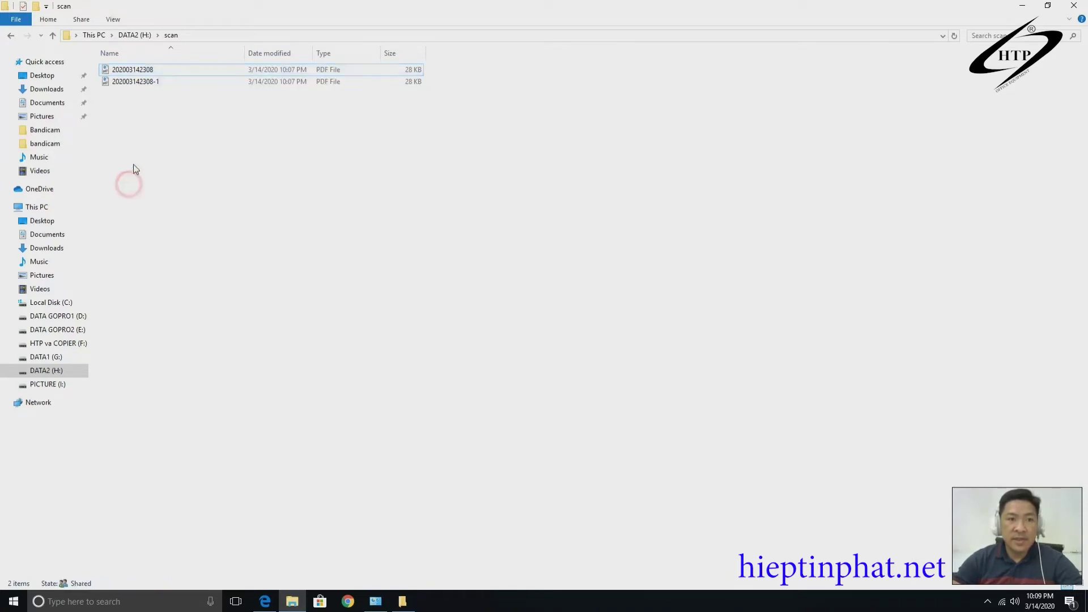
pyautogui.rightClick(144, 71)
pyautogui.click(201, 81)
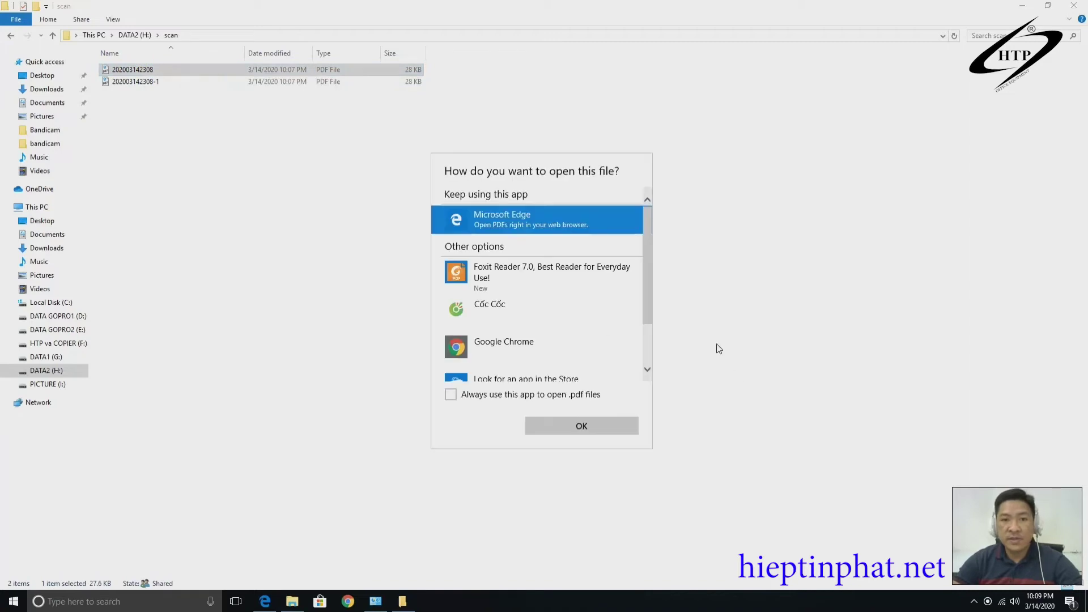
pyautogui.click(538, 283)
pyautogui.click(513, 395)
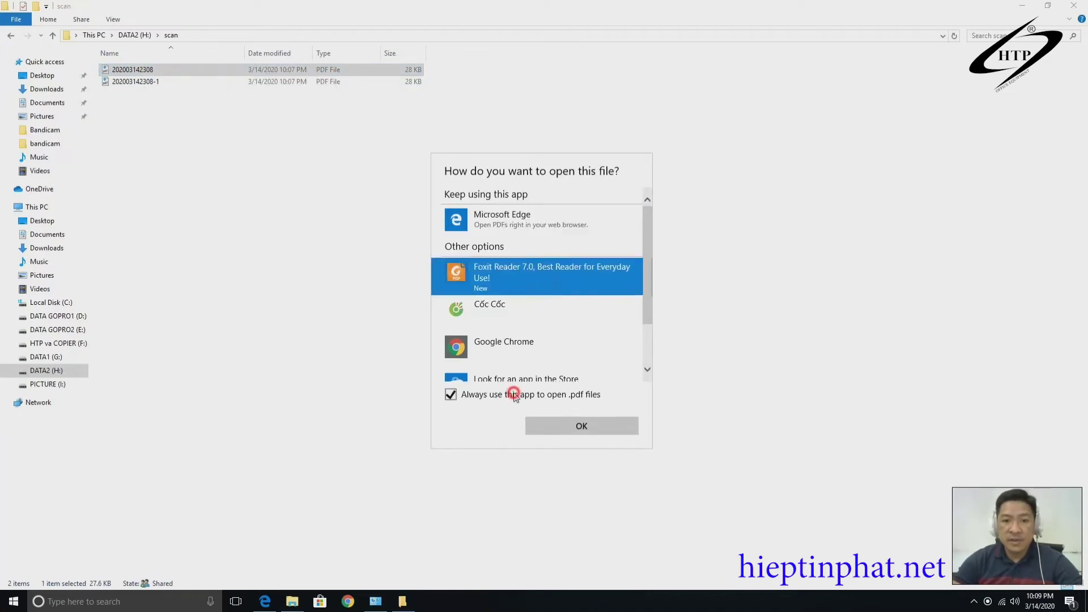
pyautogui.click(578, 427)
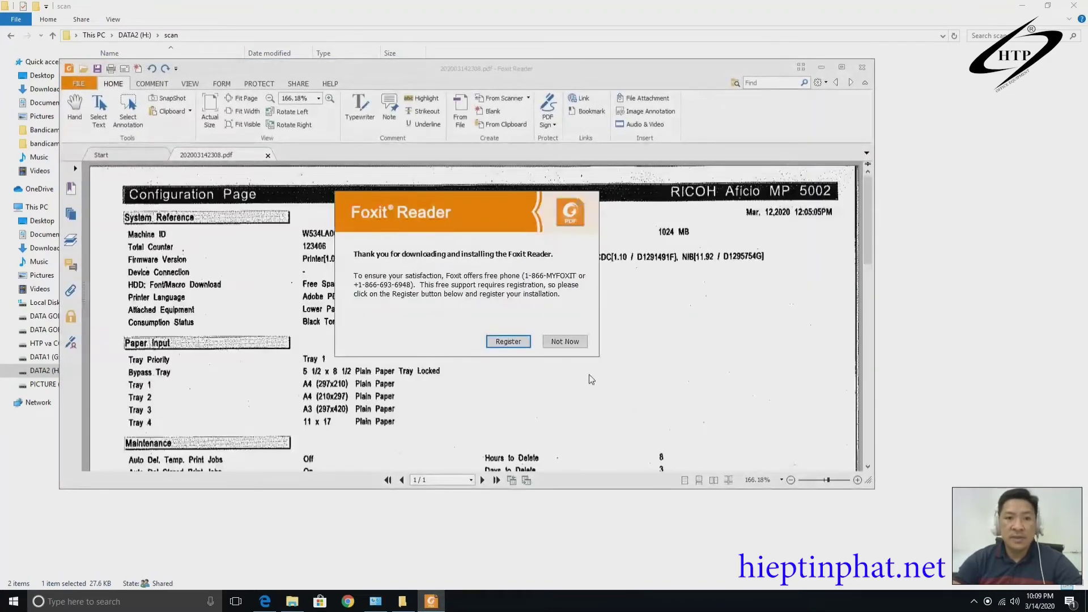
# Decline Foxit registration, maximize the window and scroll through the scanned Configuration Page.
pyautogui.click(565, 341)
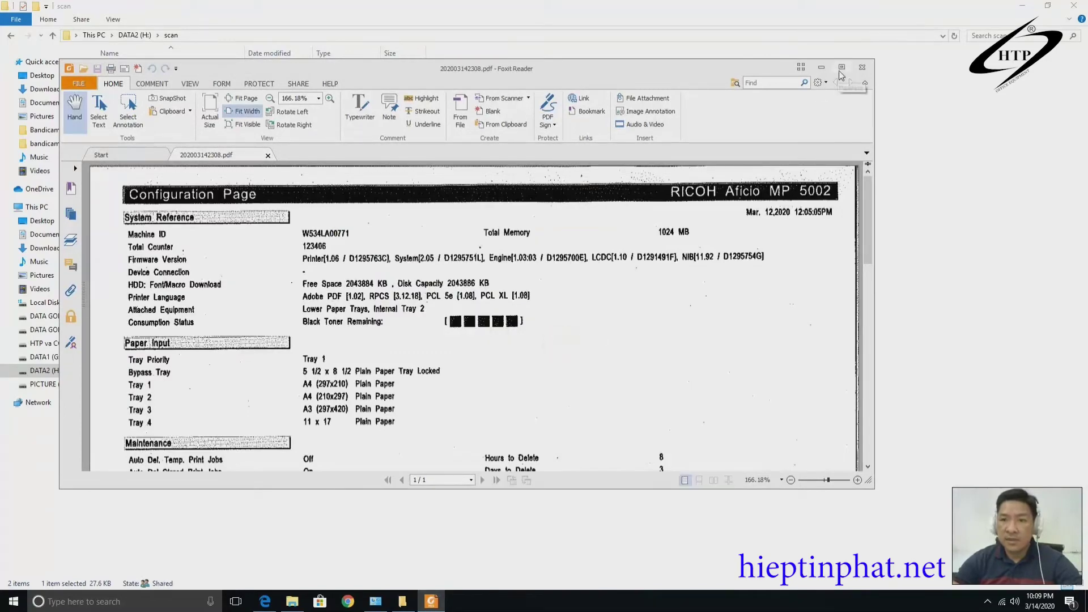
pyautogui.click(842, 67)
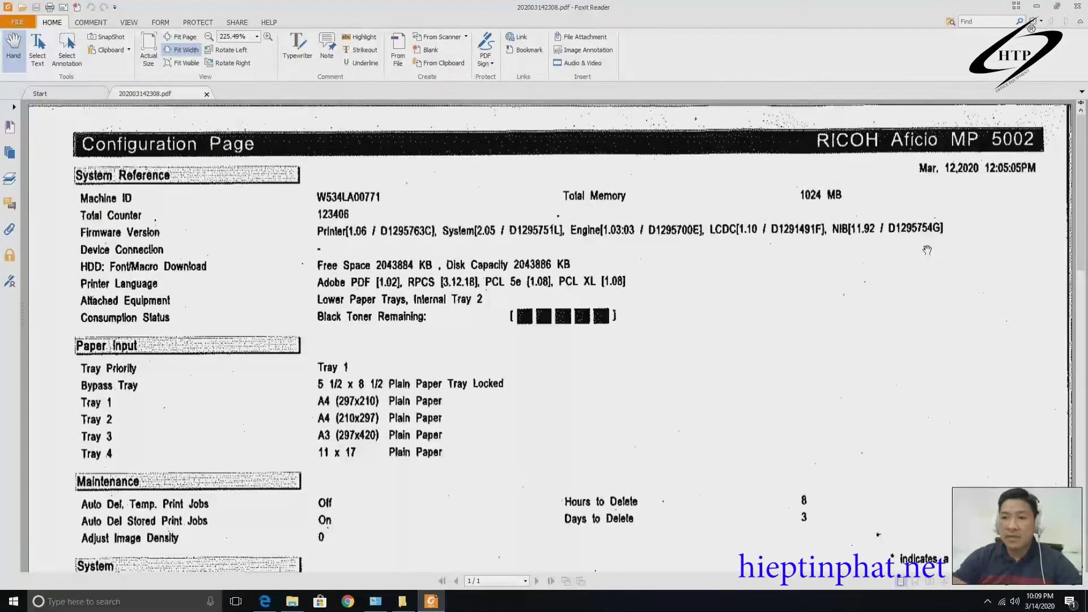
pyautogui.scroll(-2, 875, 324)
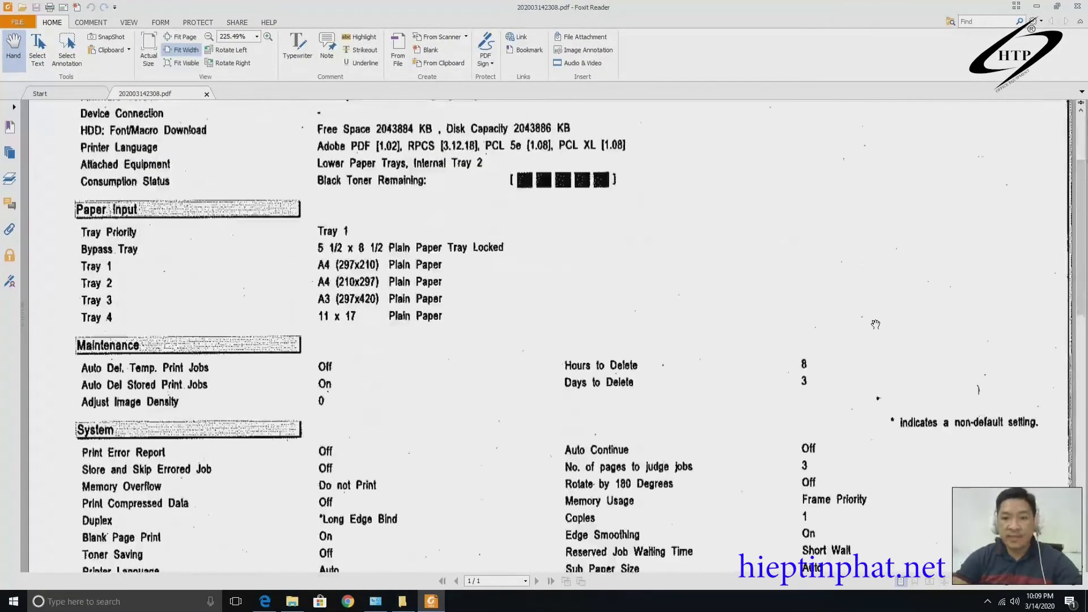
pyautogui.scroll(-4, 875, 325)
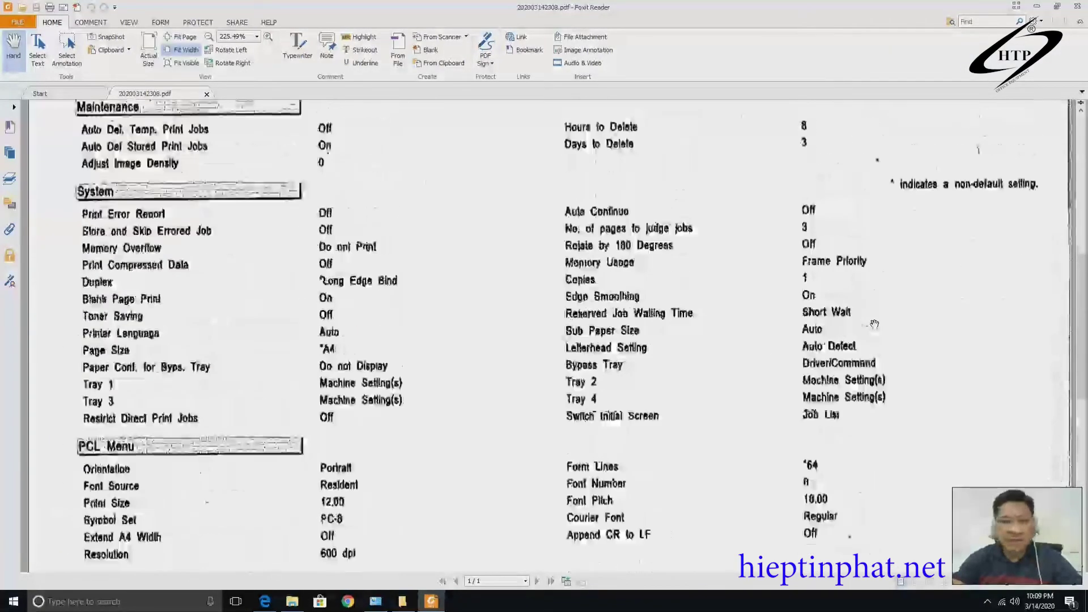
pyautogui.scroll(6, 874, 324)
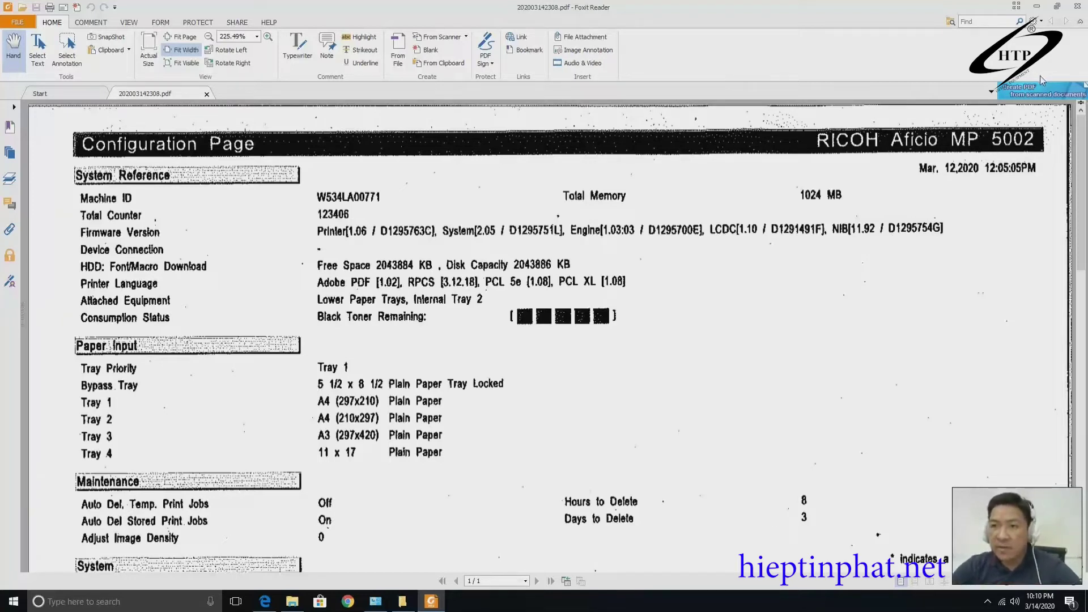
# Minimize Foxit, File Explorer and Edge, close scan Properties, and open Control Panel.
pyautogui.click(1036, 6)
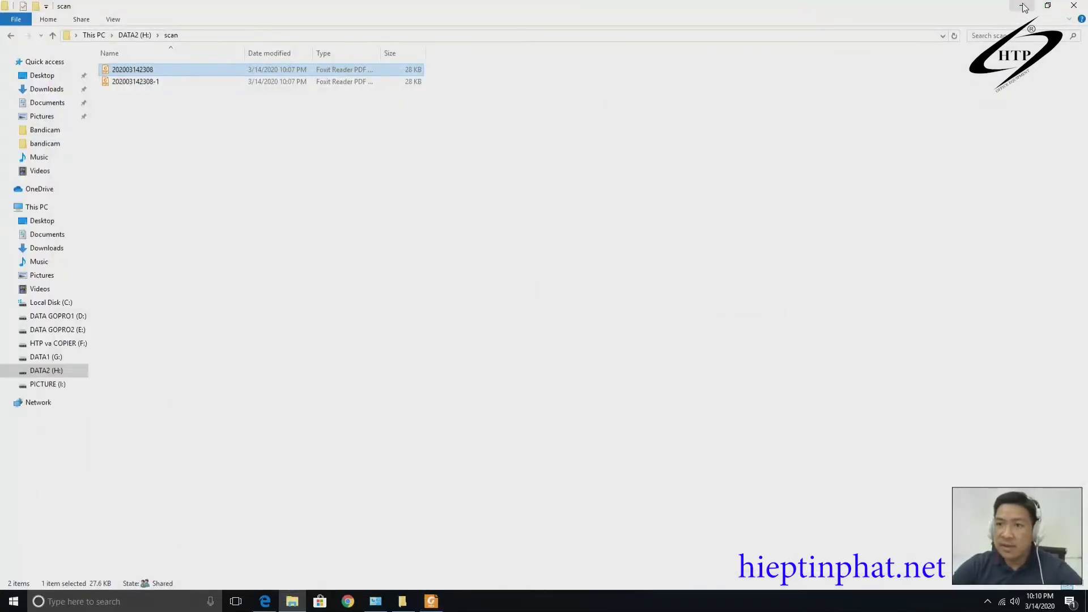
pyautogui.click(1021, 5)
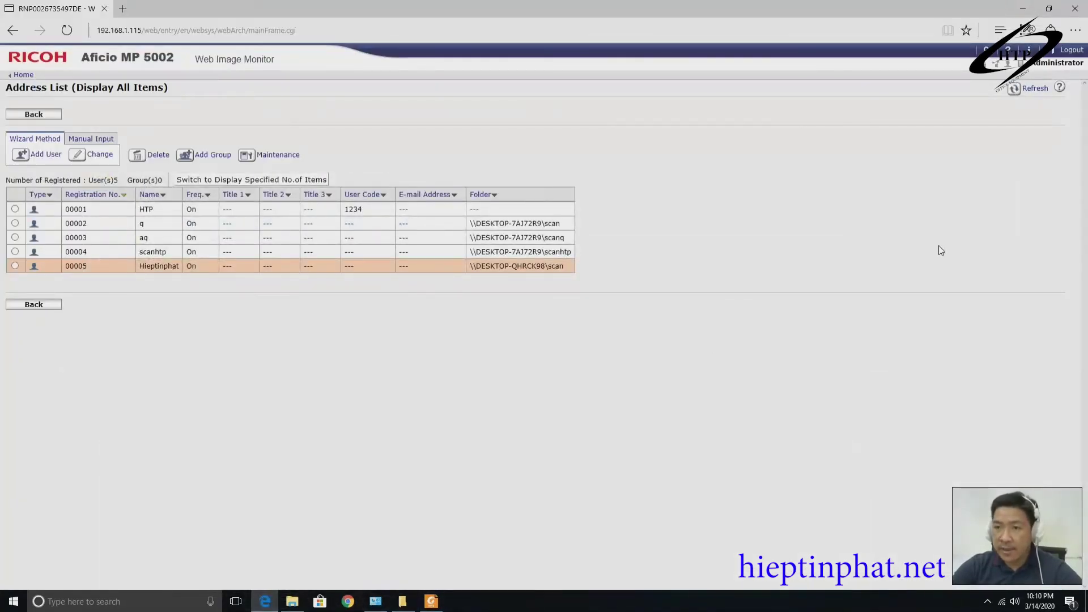
pyautogui.click(1023, 9)
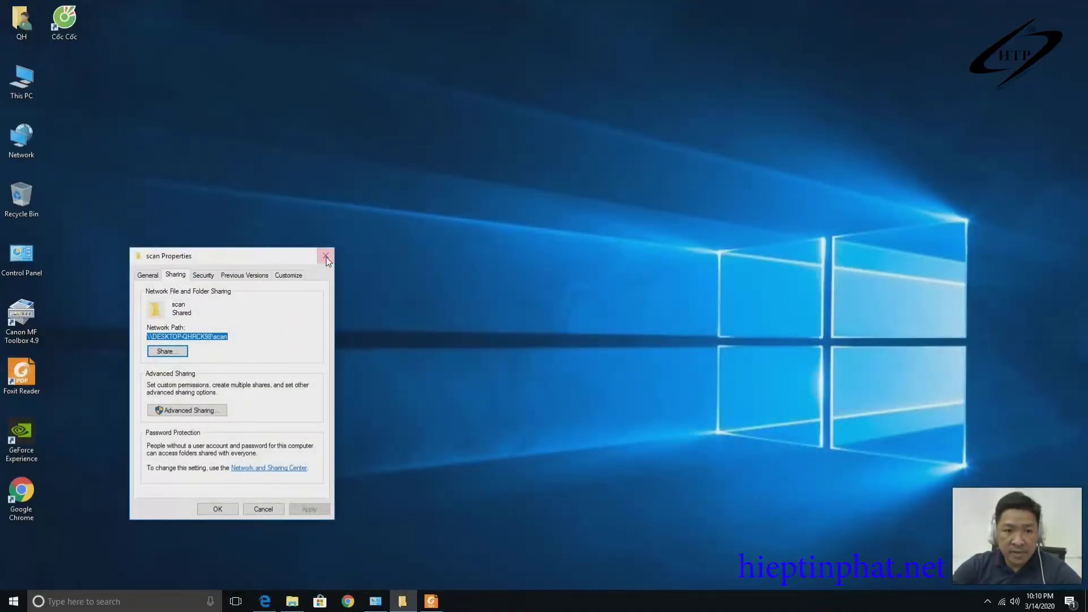
pyautogui.click(326, 256)
pyautogui.doubleClick(34, 274)
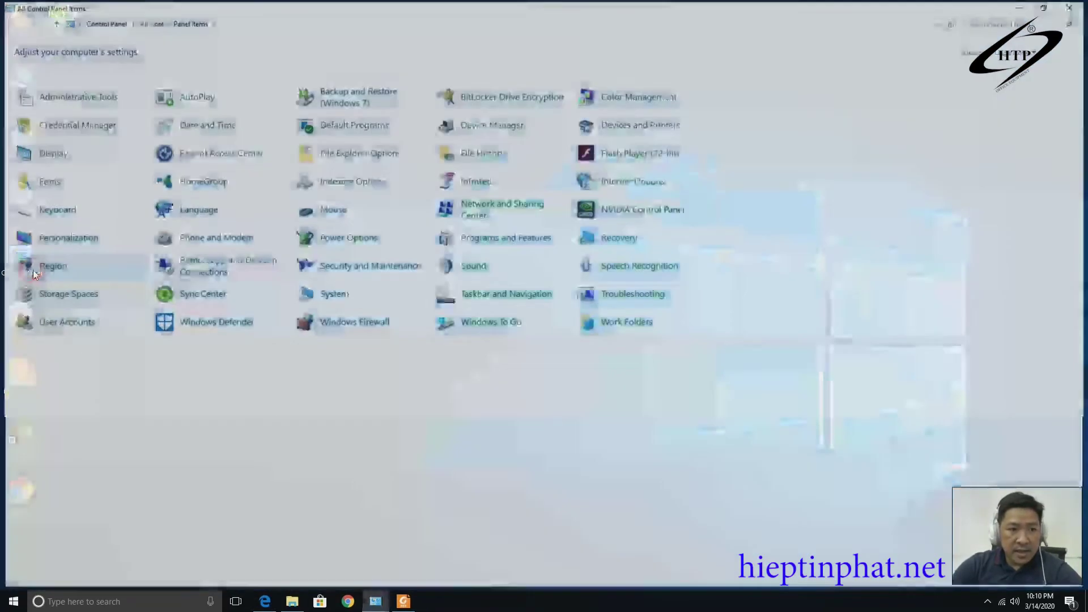
# Check the All Networks and Guest or Public sharing settings: discovery and file sharing on, password protection off.
pyautogui.click(486, 209)
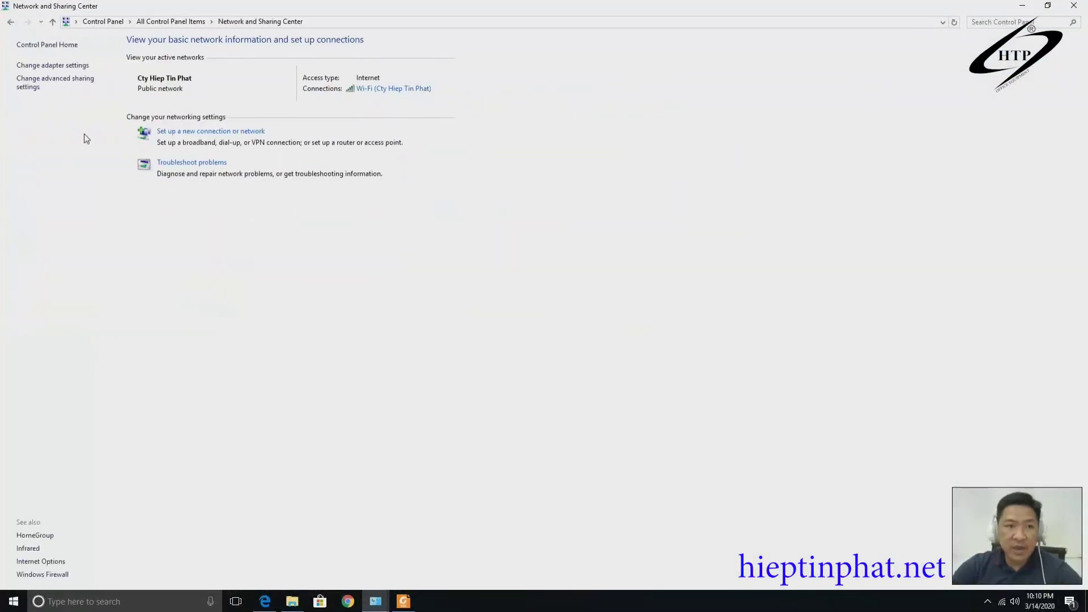
pyautogui.click(59, 81)
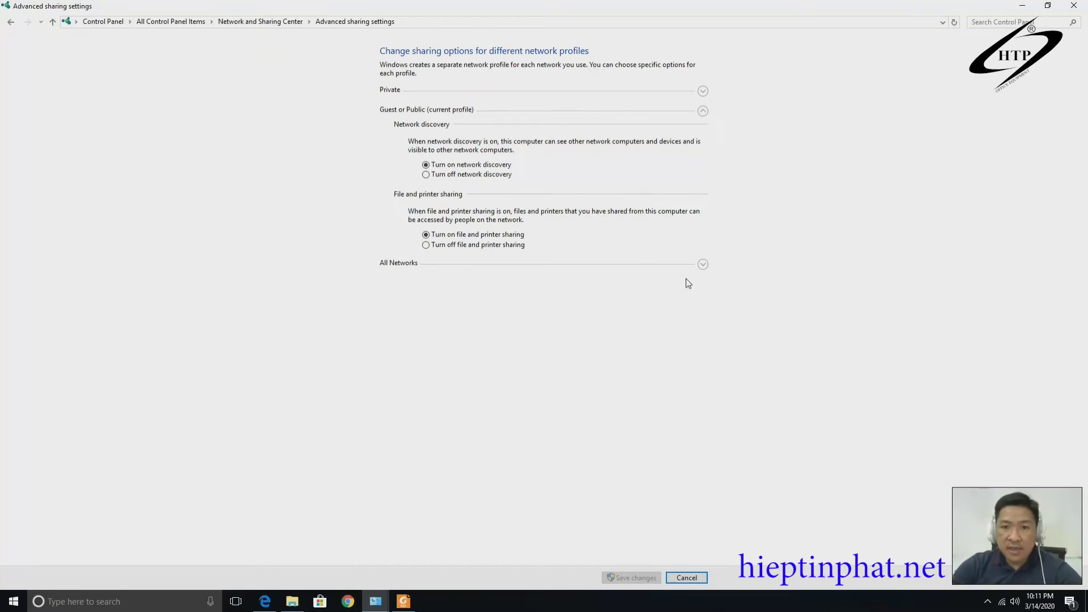
pyautogui.click(701, 264)
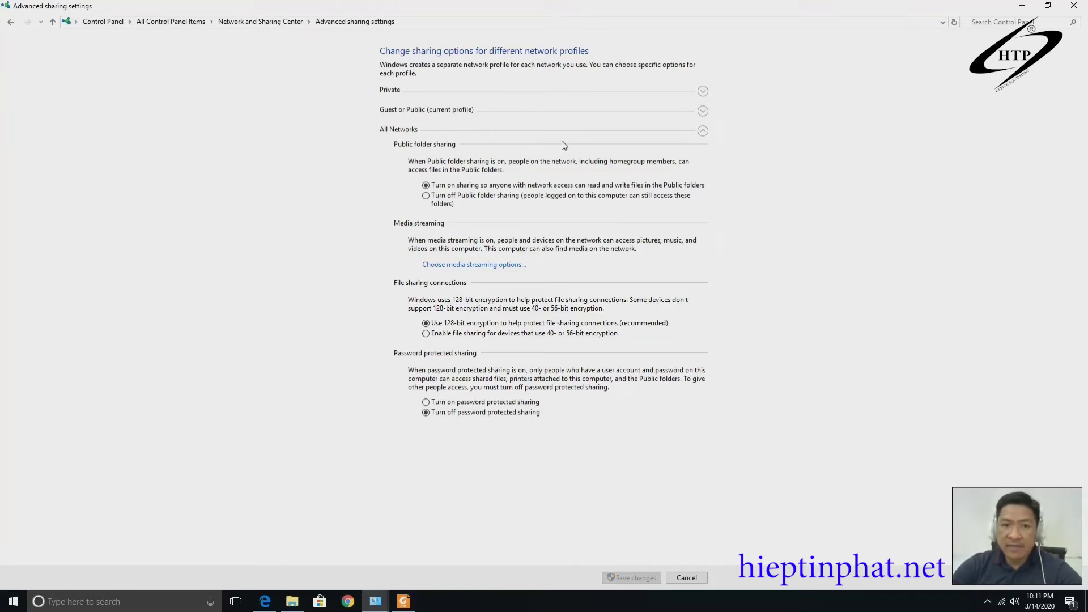
pyautogui.click(703, 111)
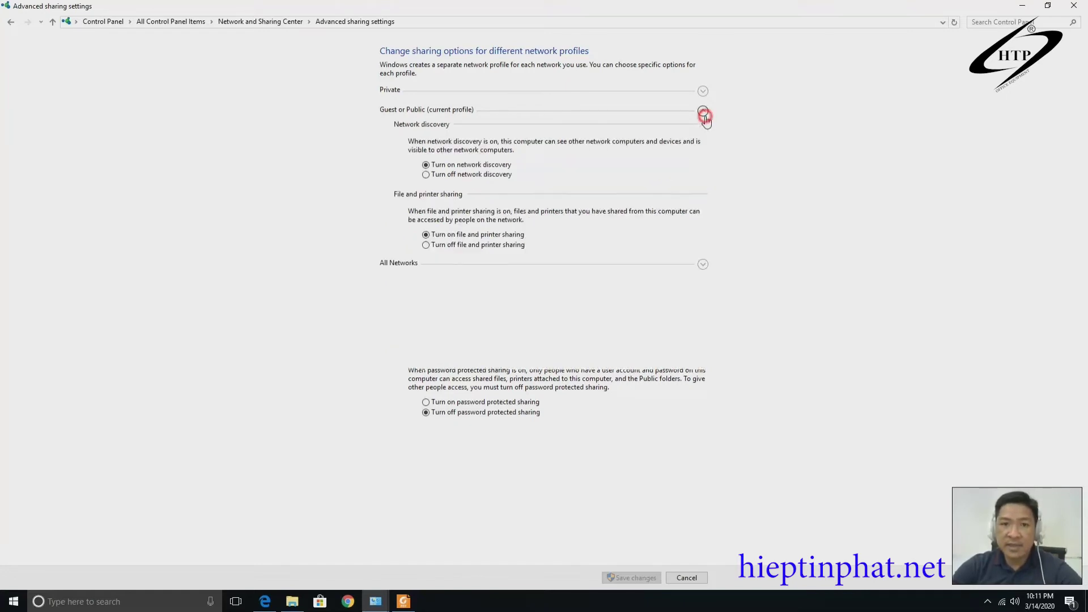
pyautogui.click(988, 602)
pyautogui.click(600, 513)
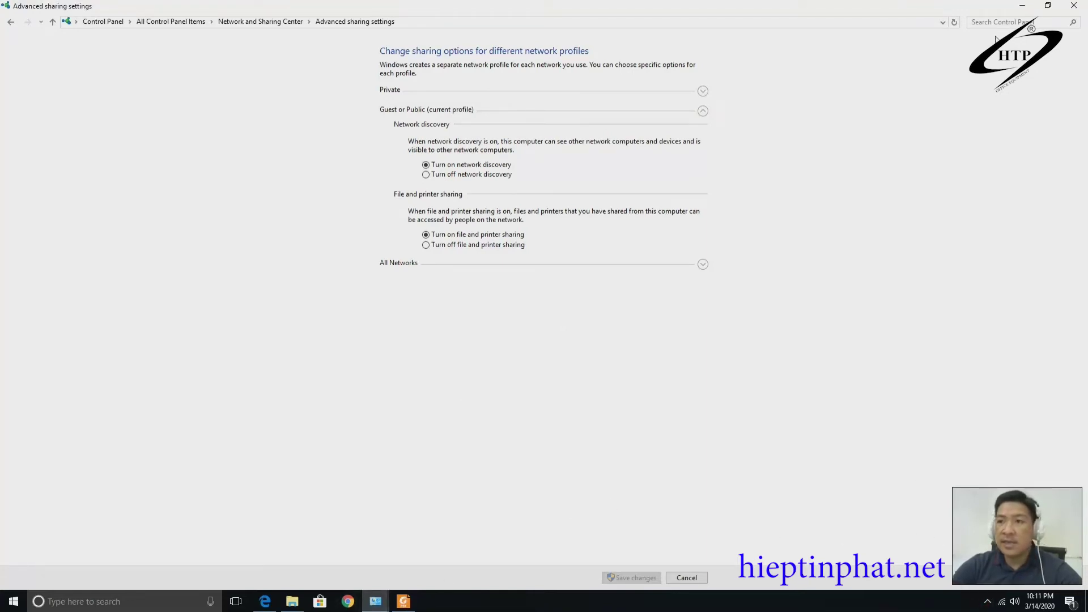
pyautogui.click(1022, 6)
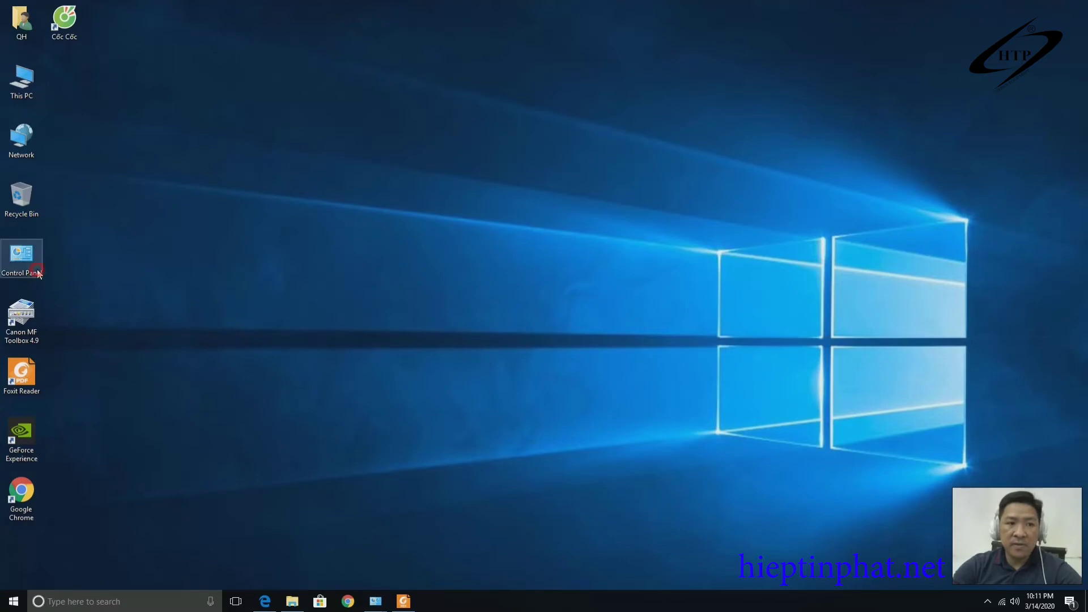
# Check that Windows Firewall is on for both private and public networks, then minimize the window.
pyautogui.doubleClick(21, 255)
pyautogui.click(346, 321)
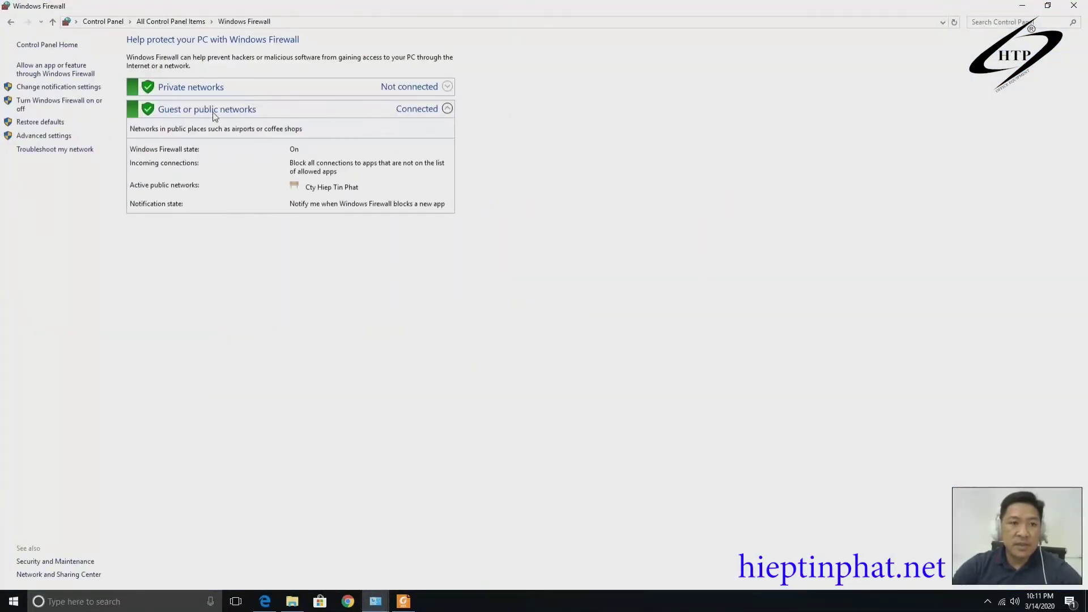
pyautogui.click(55, 104)
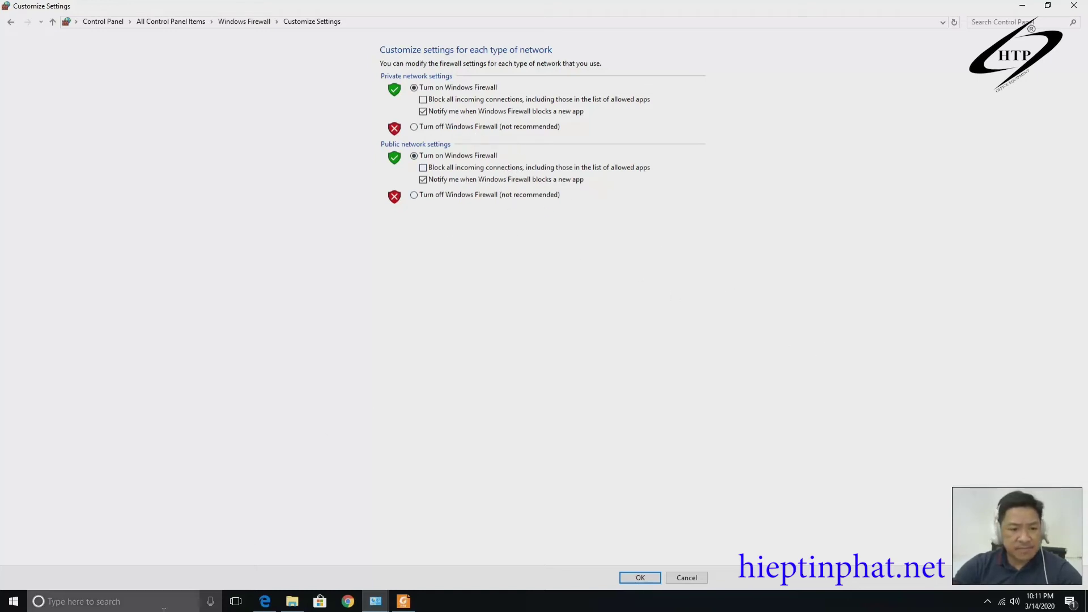
pyautogui.click(1022, 6)
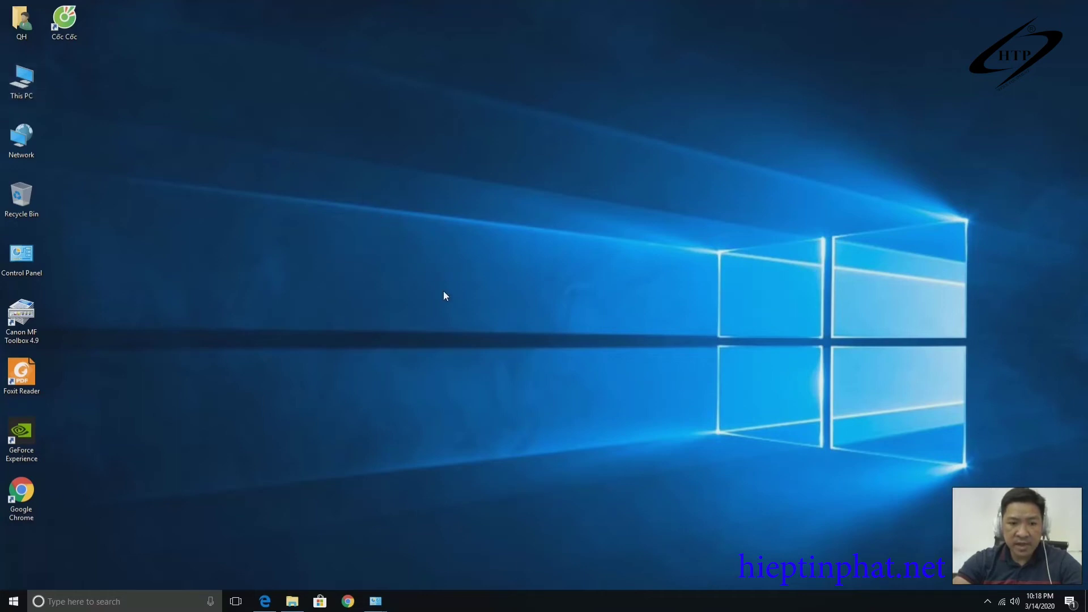
# Launch gpedit.msc from the Run dialog to bring up the Local Group Policy Editor.
pyautogui.click(88, 601)
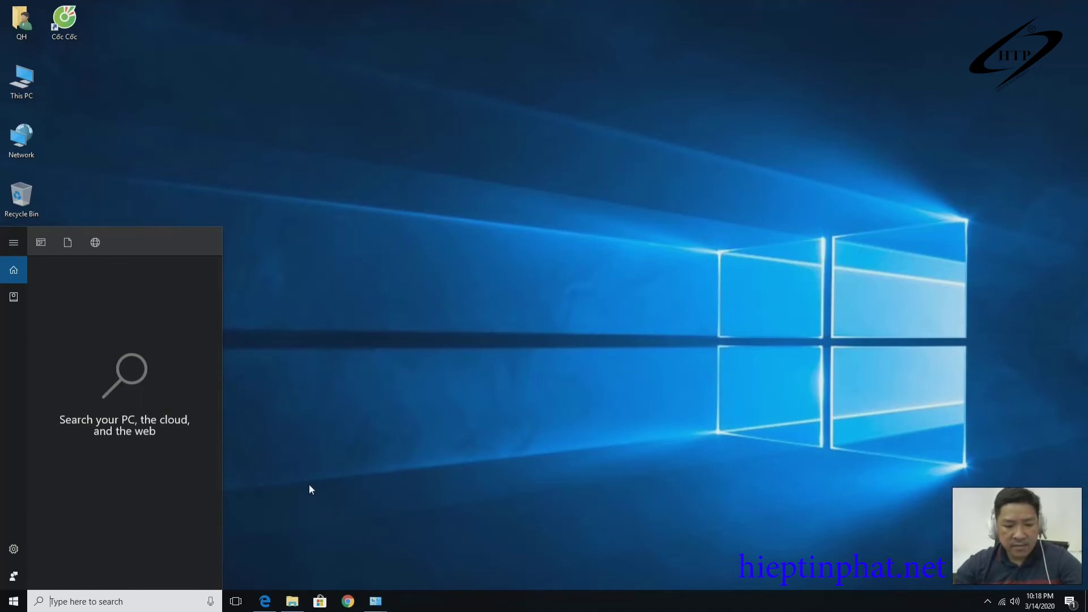
pyautogui.press('super+r')
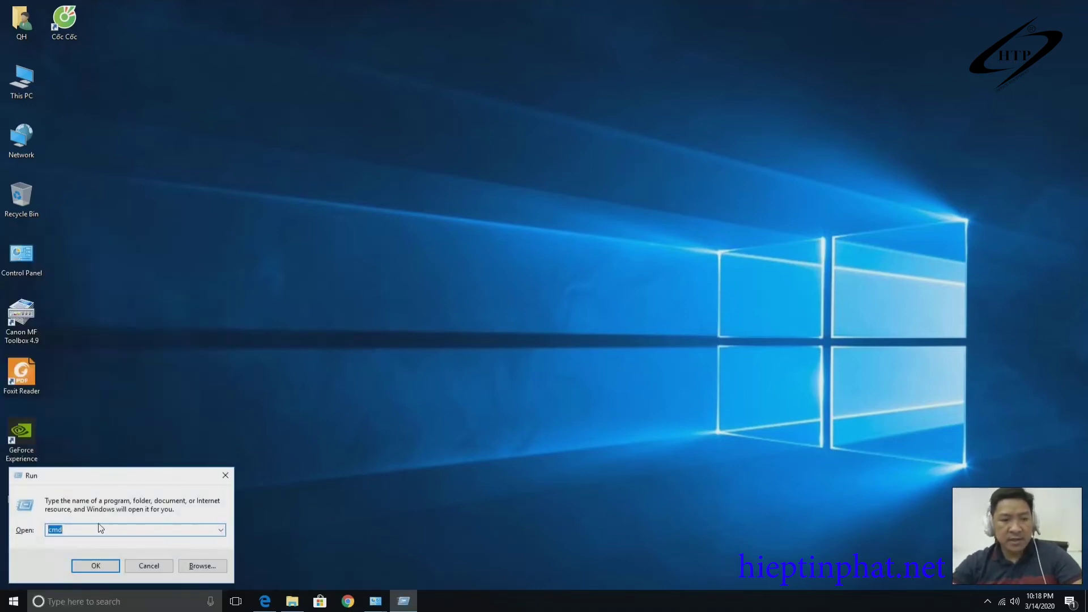
pyautogui.write('gp')
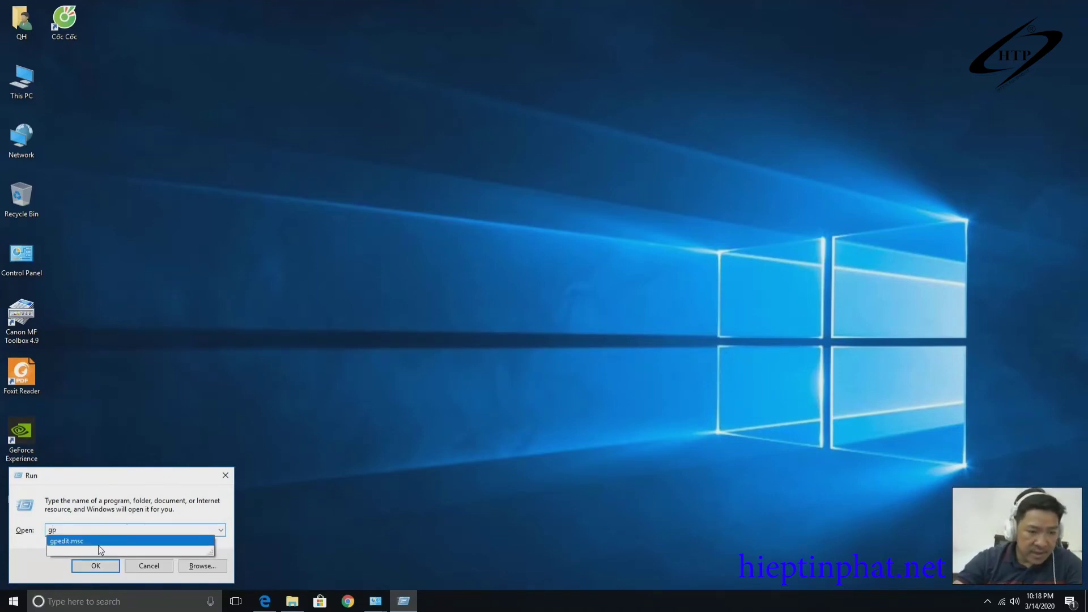
pyautogui.click(100, 545)
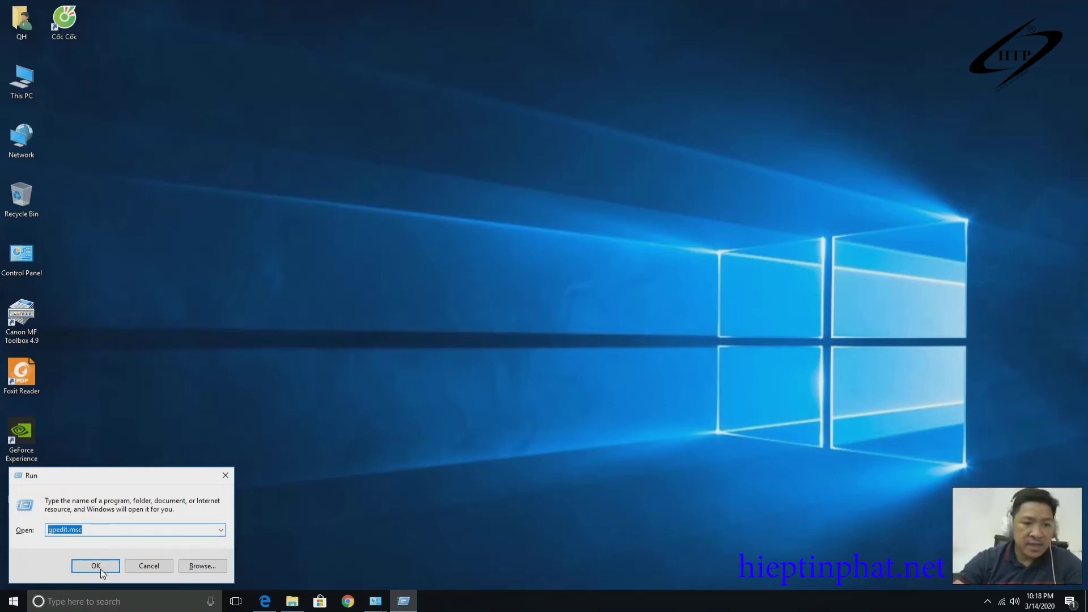
pyautogui.click(100, 567)
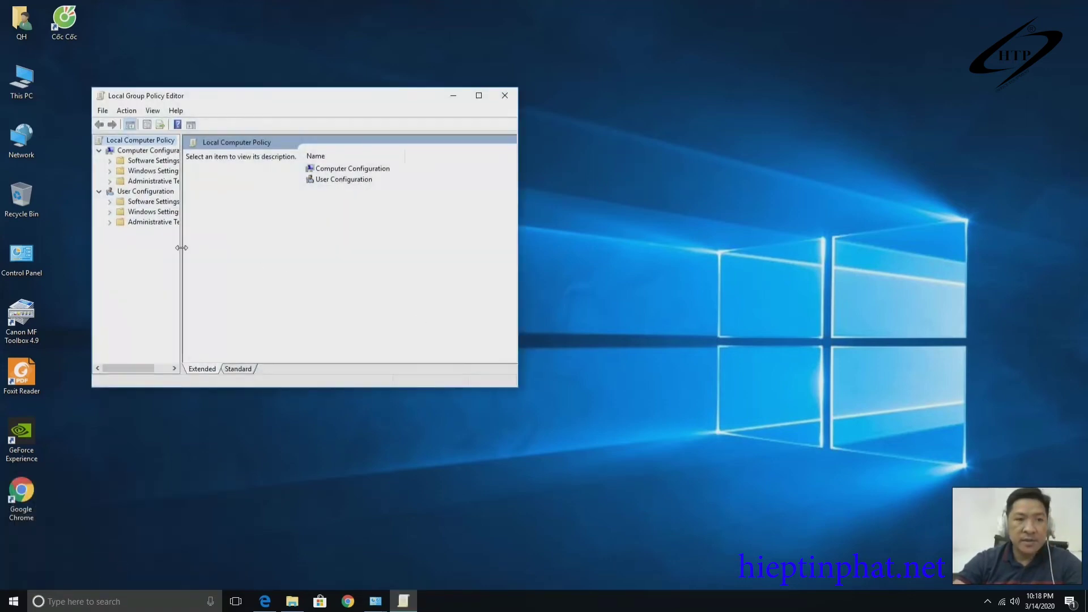
# Maximize the editor and browse to Computer Configuration > Administrative Templates > Windows Components > Windows Defender.
pyautogui.moveTo(182, 248); pyautogui.dragTo(292, 248)
pyautogui.click(480, 95)
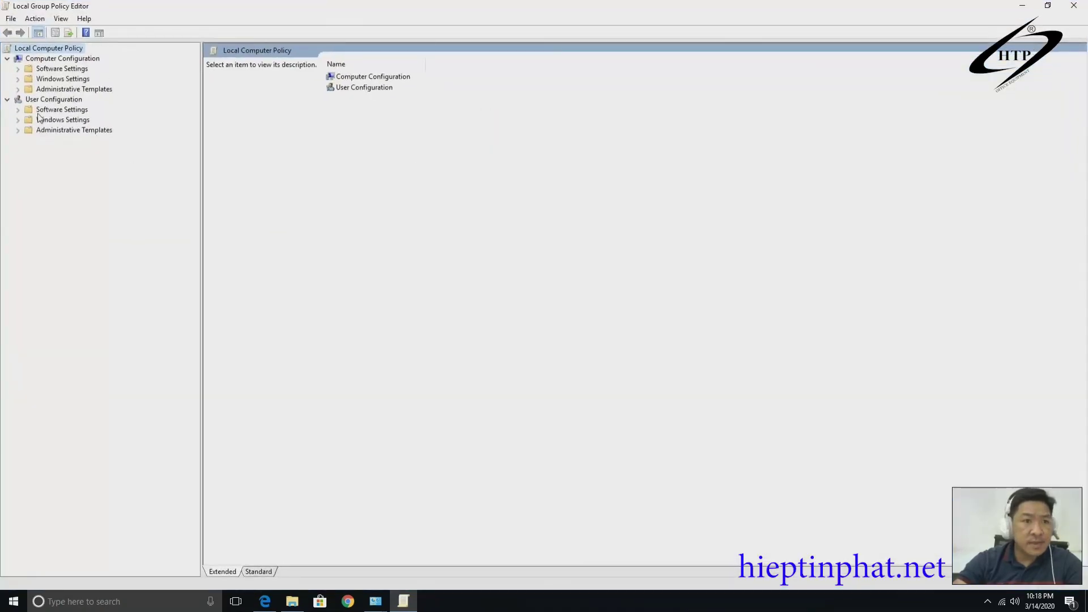
pyautogui.click(57, 59)
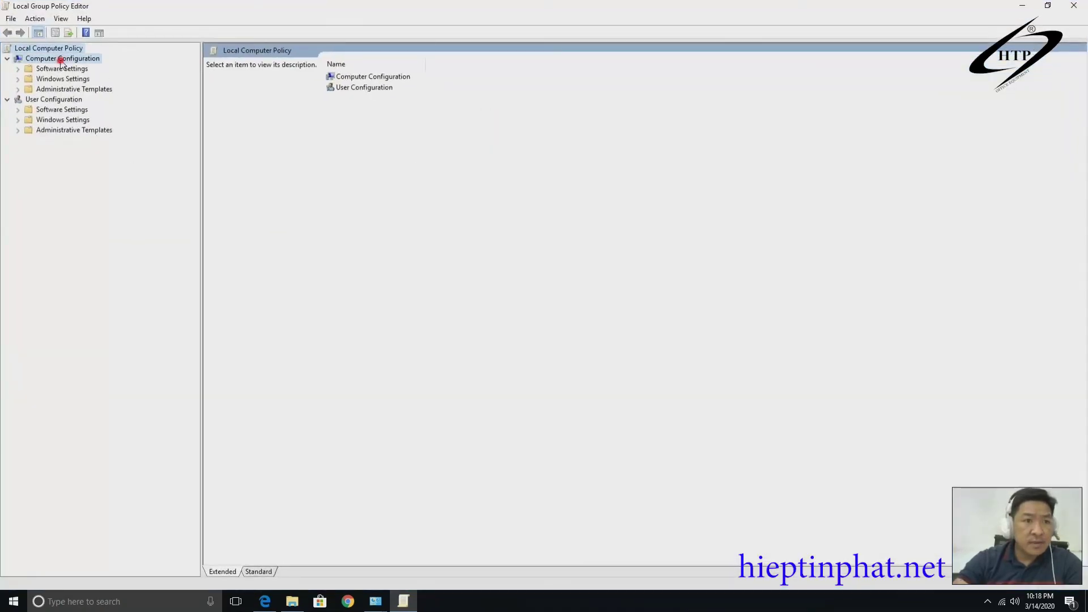
pyautogui.click(57, 89)
pyautogui.click(18, 89)
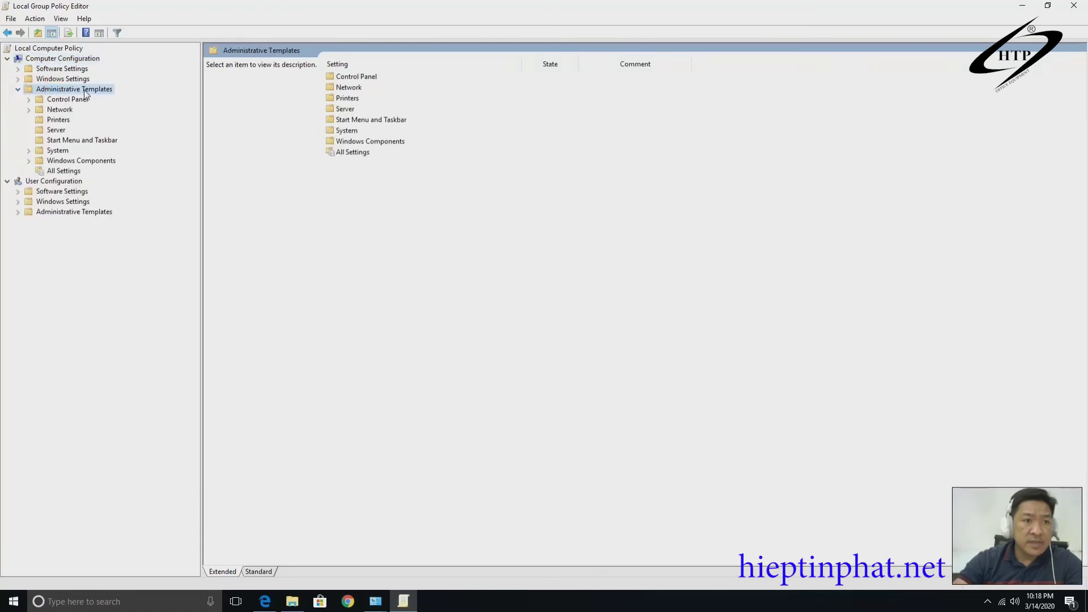
pyautogui.click(93, 160)
pyautogui.click(28, 161)
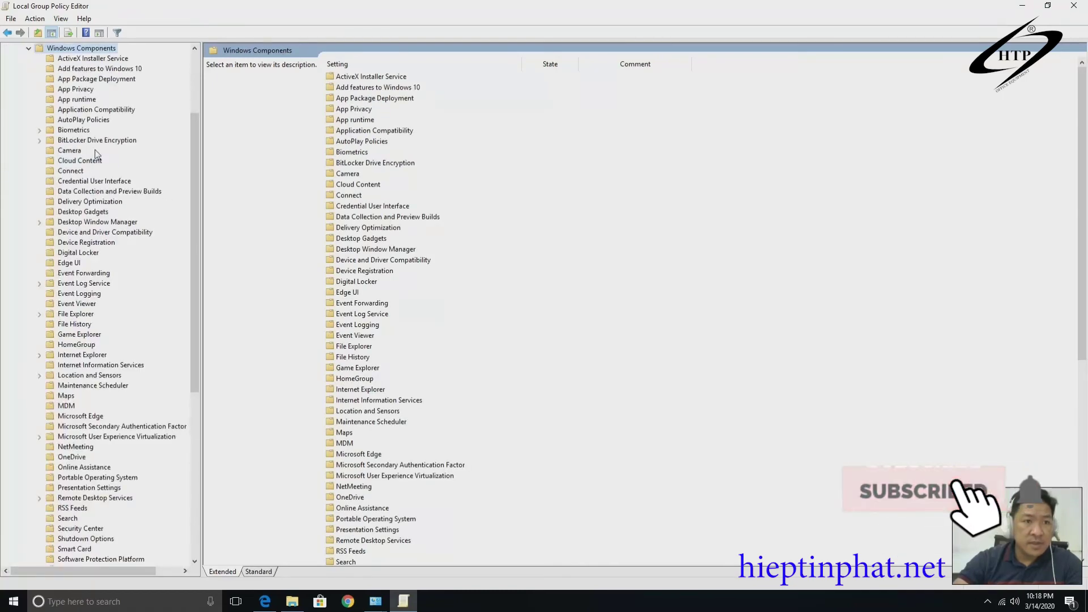
pyautogui.scroll(-10, 127, 359)
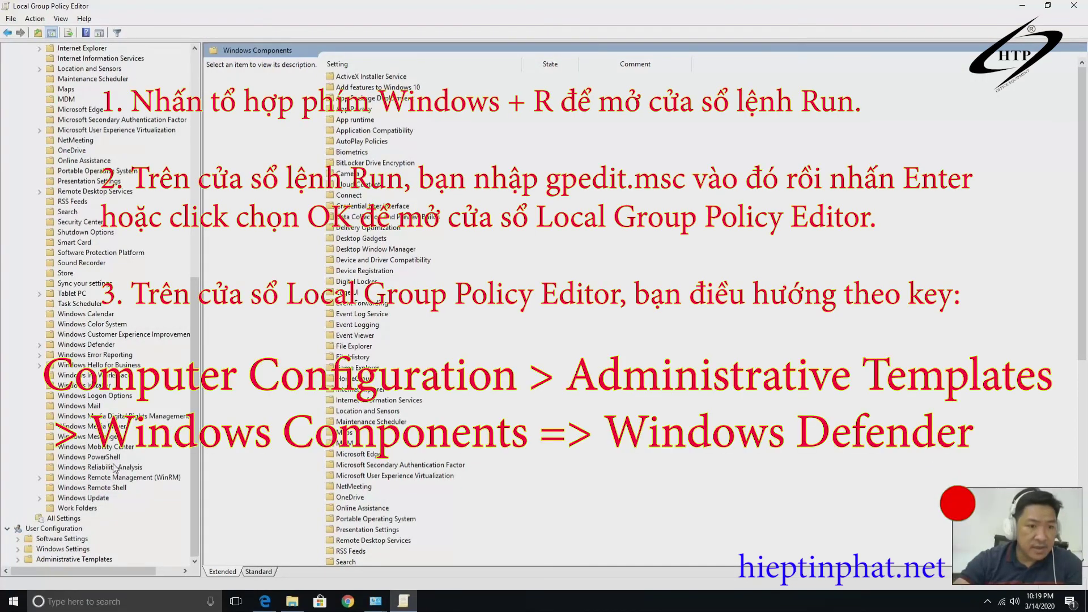
pyautogui.click(47, 345)
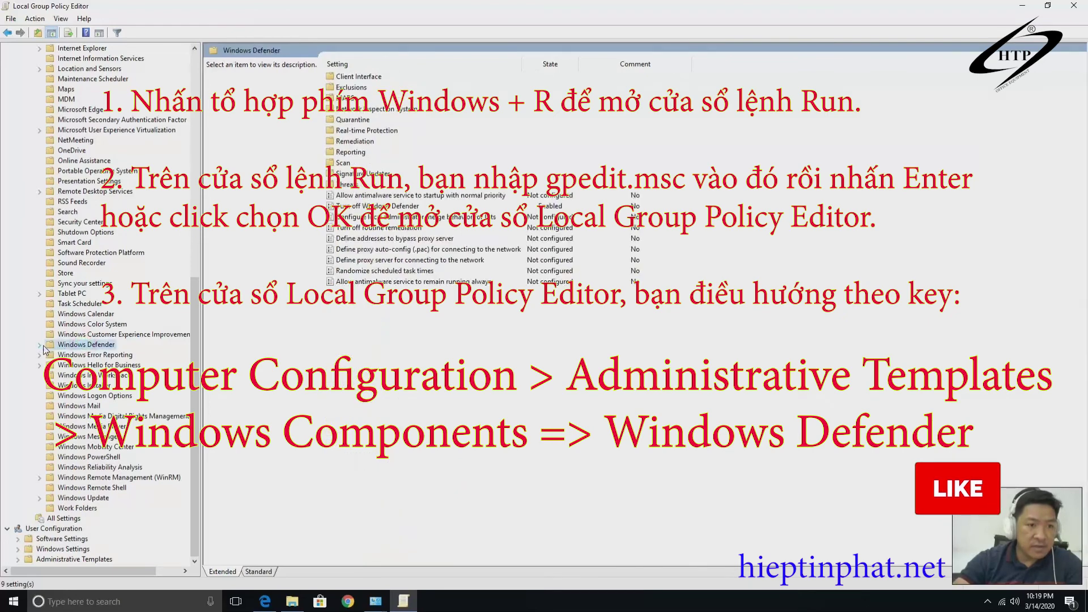
pyautogui.click(40, 345)
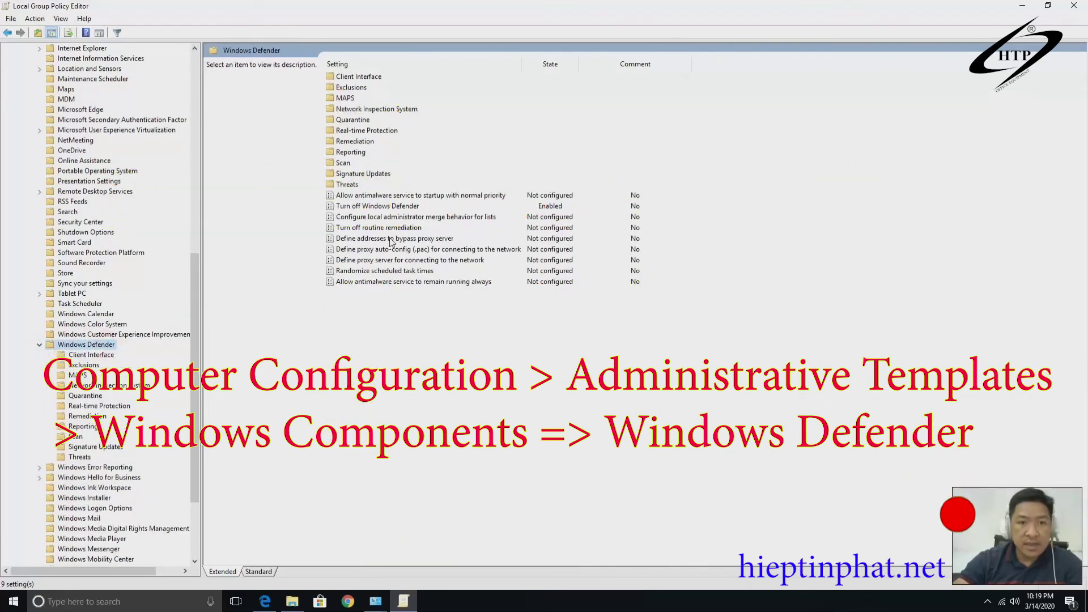
# Set the Turn off Windows Defender policy to Enabled, apply it, and close the editor.
pyautogui.click(394, 208)
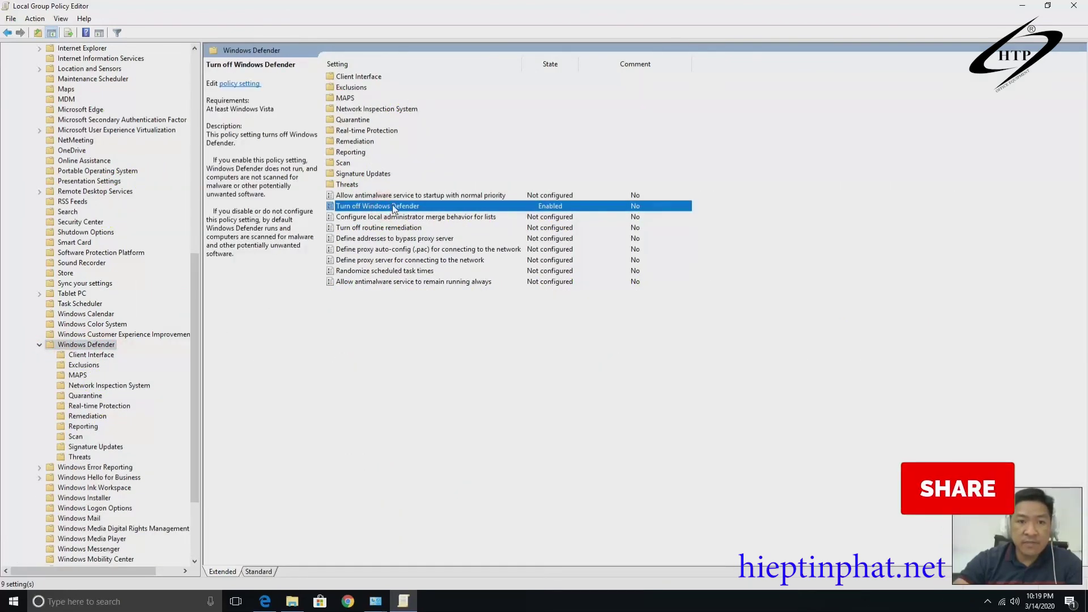
pyautogui.doubleClick(392, 207)
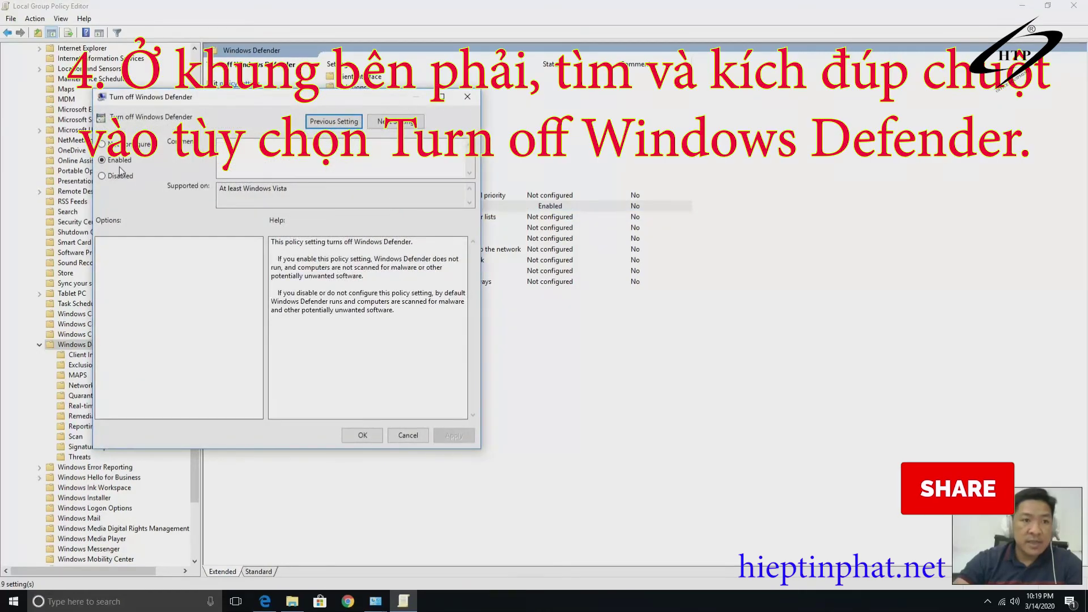
pyautogui.click(103, 144)
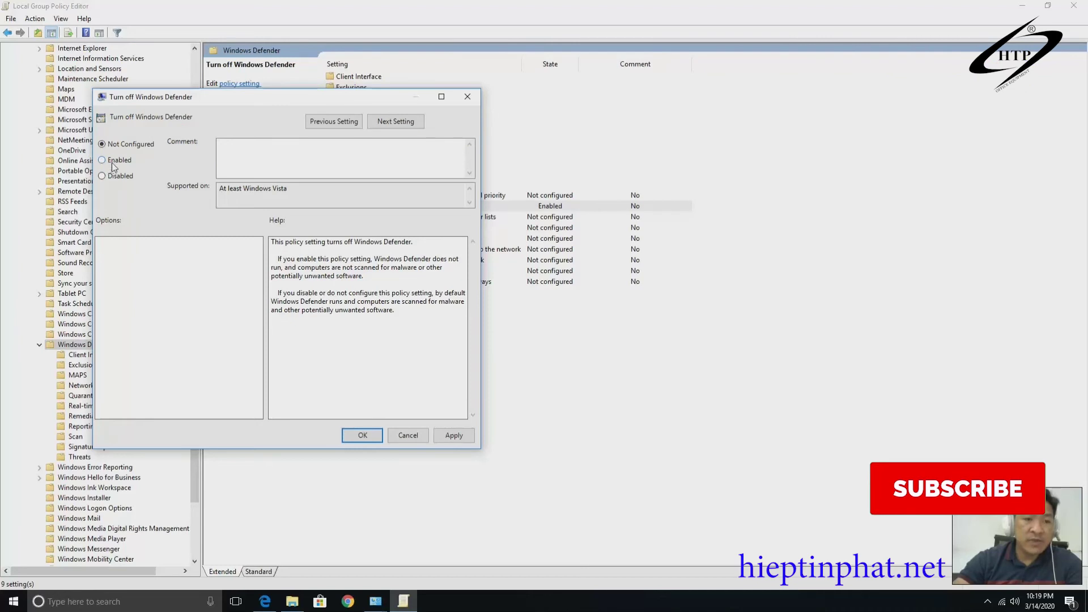
pyautogui.click(102, 160)
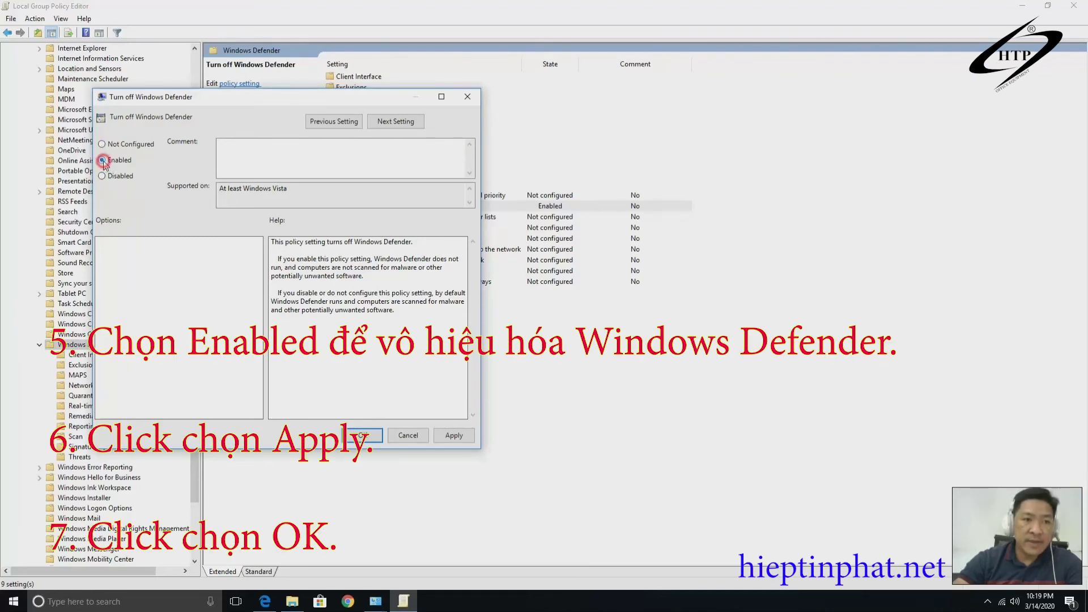
pyautogui.click(455, 435)
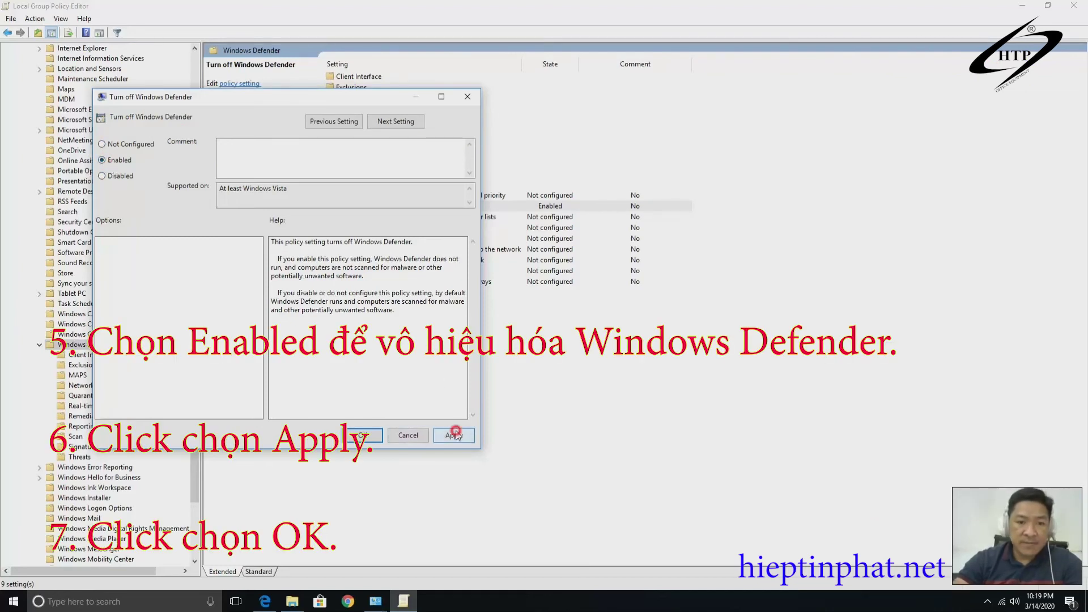
pyautogui.click(357, 435)
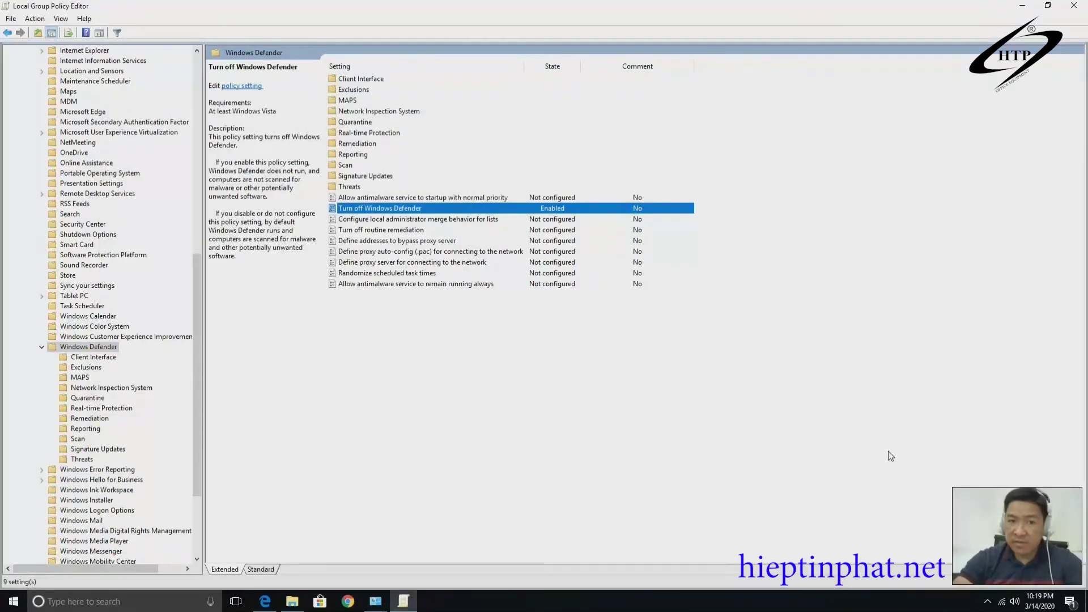
pyautogui.click(1080, 8)
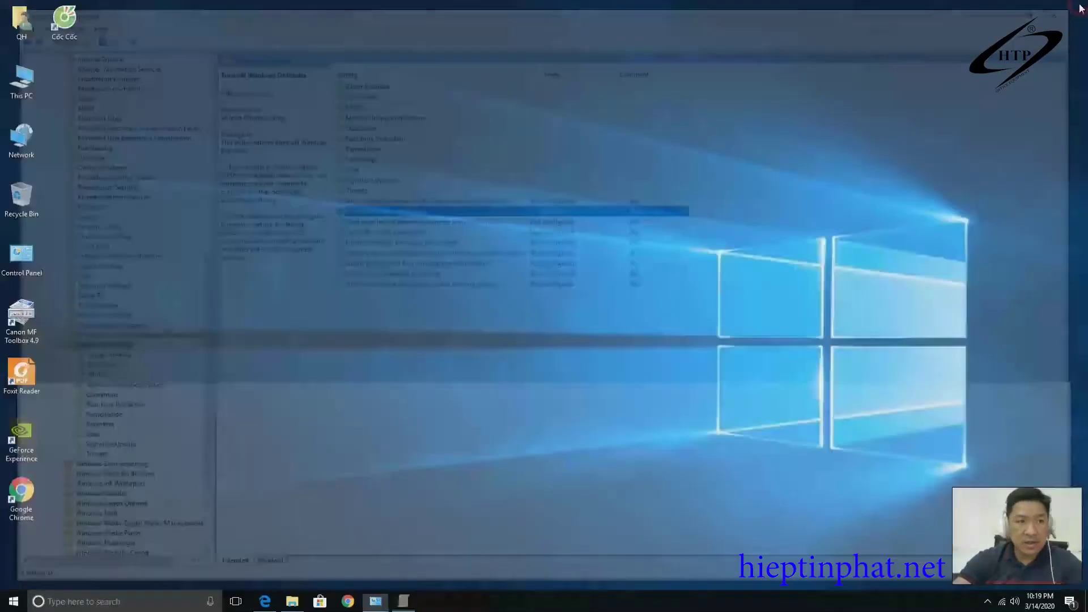
# Refresh the desktop, then restore the All Control Panel Items window from the taskbar.
pyautogui.rightClick(409, 225)
pyautogui.click(457, 260)
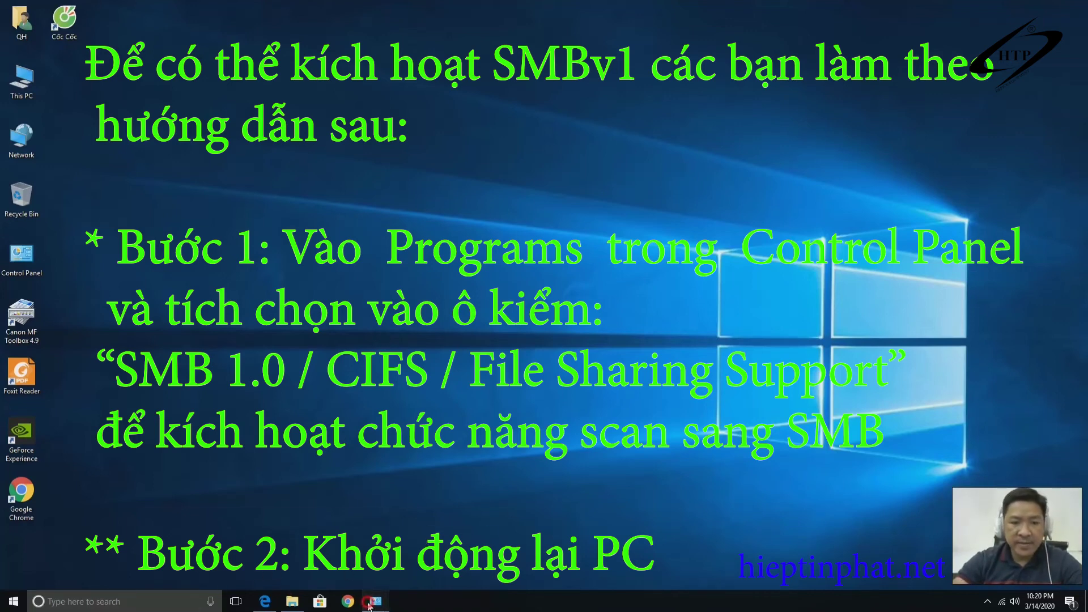
pyautogui.moveTo(375, 601)
pyautogui.click(581, 536)
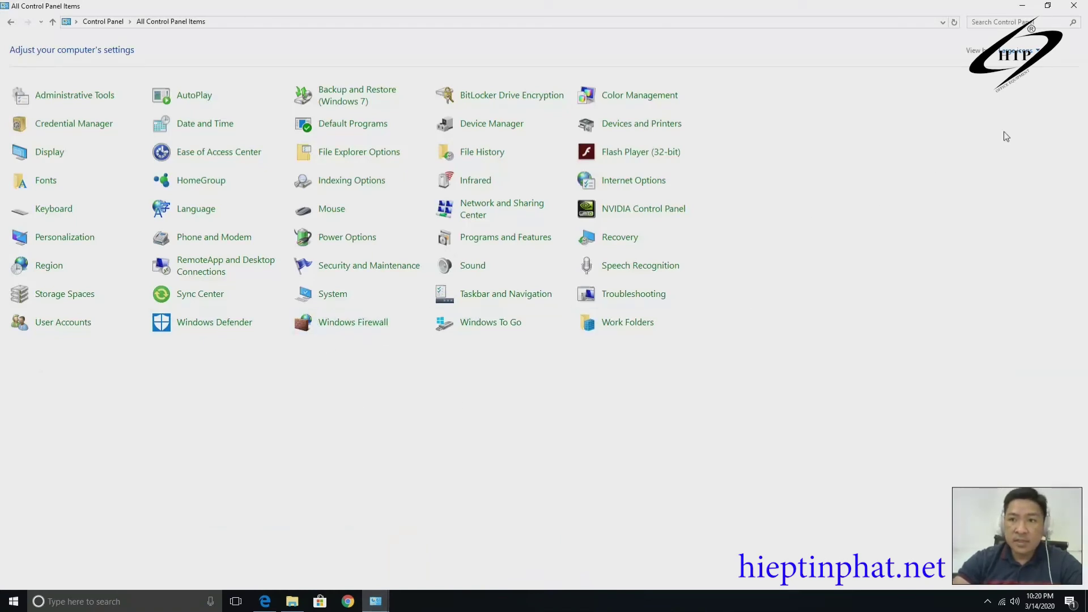
# Switch Control Panel to Category view and open the Windows Features list under Programs.
pyautogui.click(1027, 54)
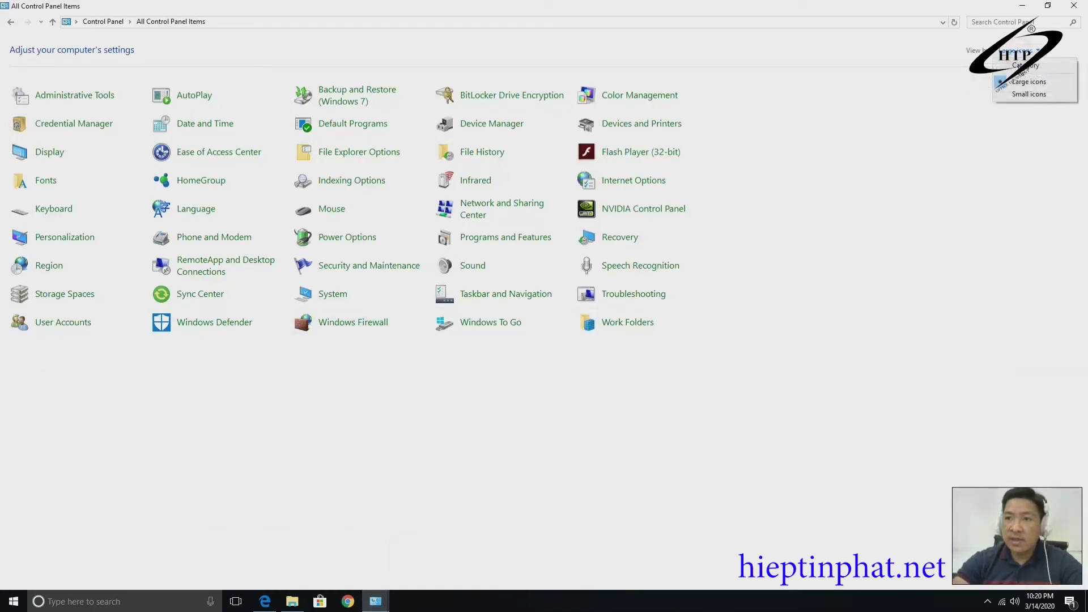
pyautogui.click(1041, 67)
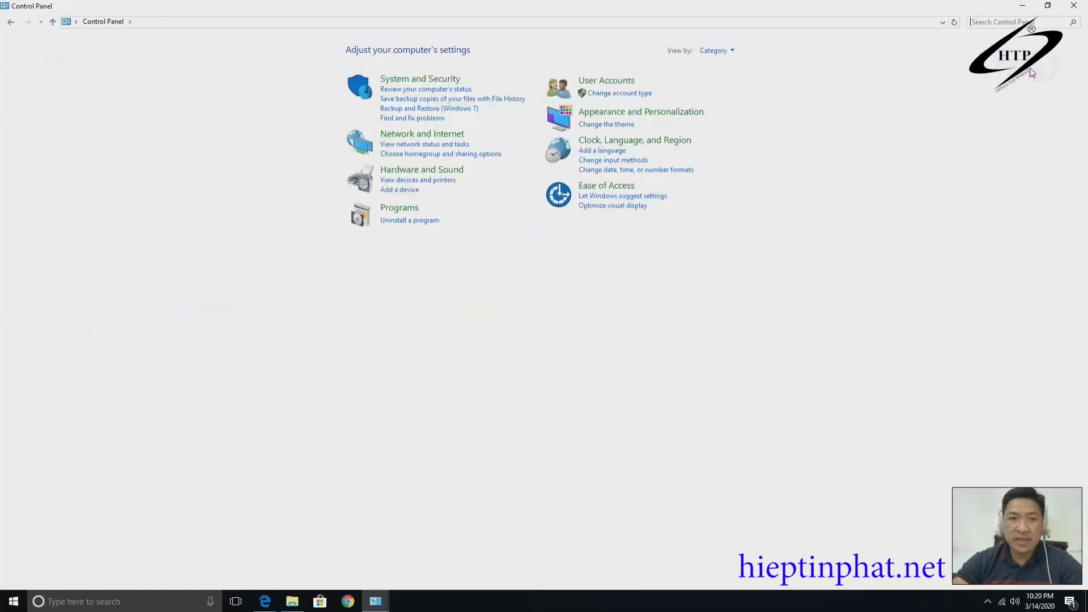
pyautogui.click(399, 209)
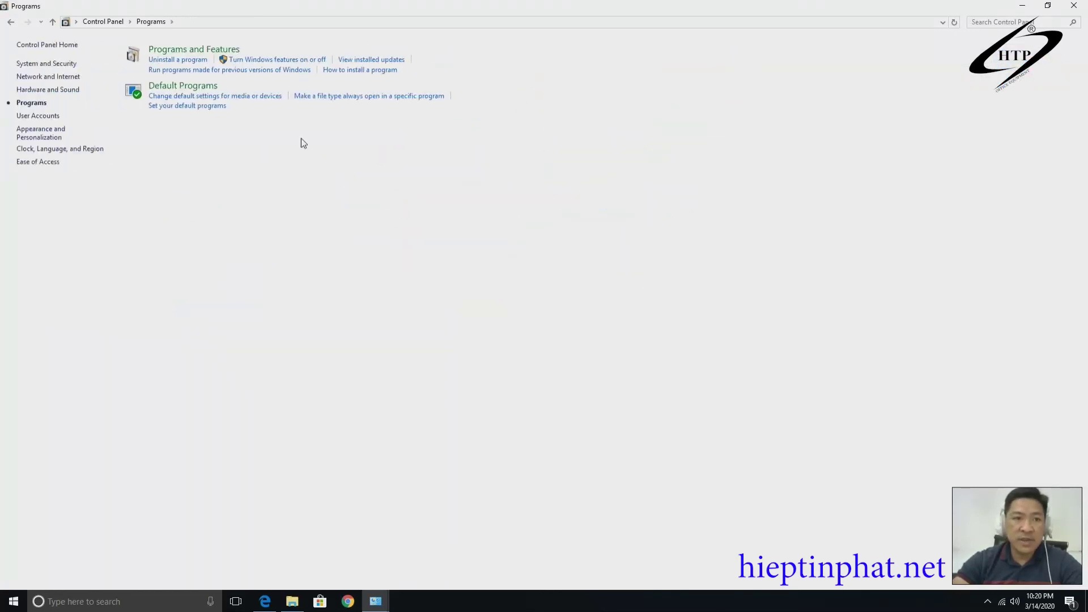
pyautogui.click(309, 60)
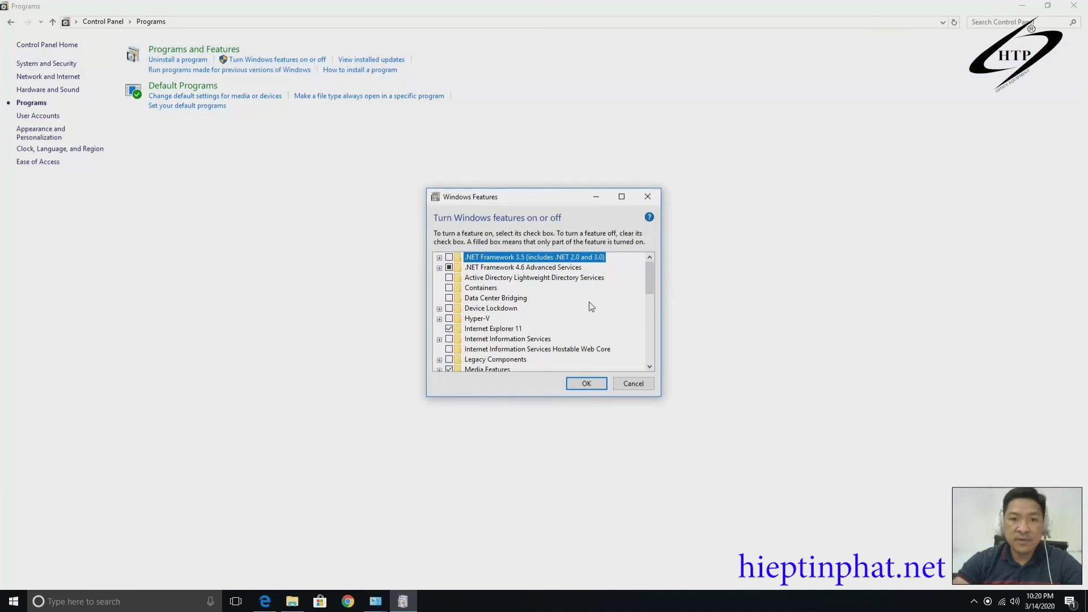
# Tick SMB 1.0/CIFS File Sharing Support, confirm the change, and minimise Control Panel.
pyautogui.scroll(-2, 590, 309)
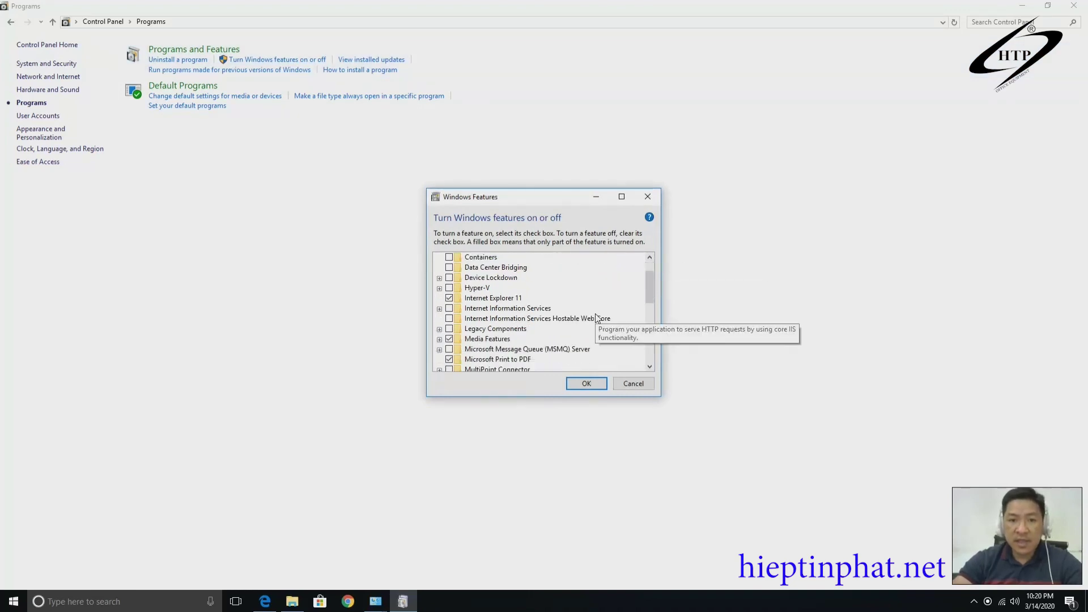
pyautogui.scroll(-2, 596, 318)
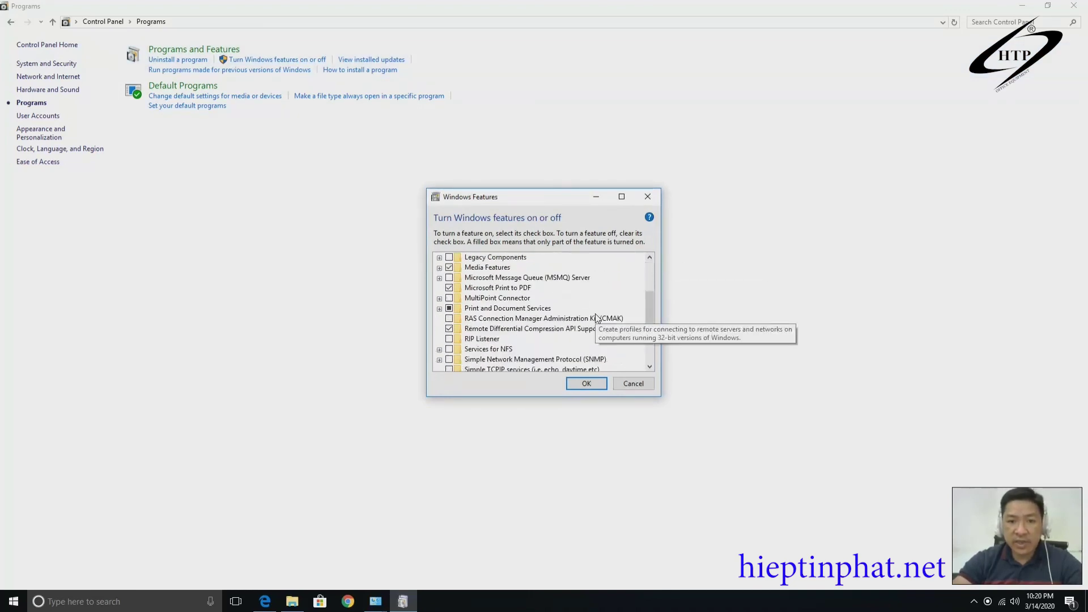
pyautogui.scroll(-1, 596, 318)
pyautogui.scroll(-1, 595, 316)
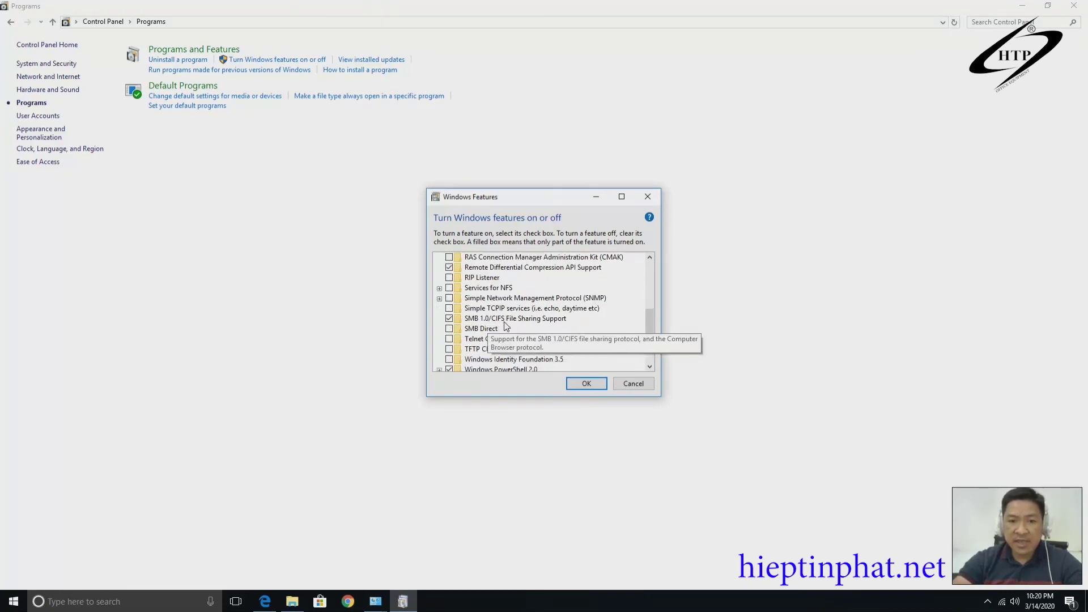
pyautogui.click(449, 318)
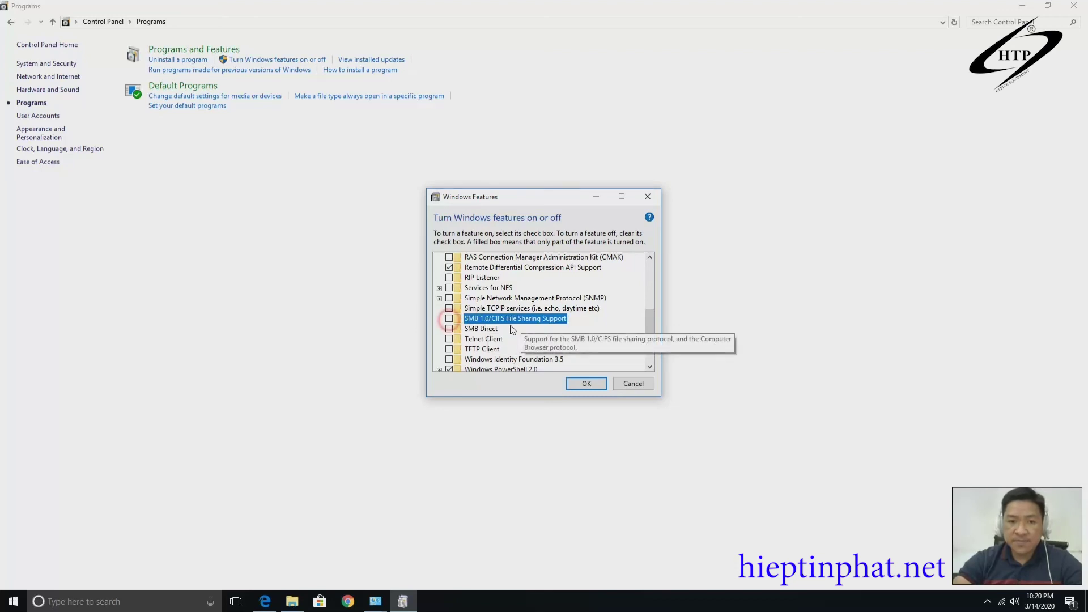
pyautogui.click(449, 319)
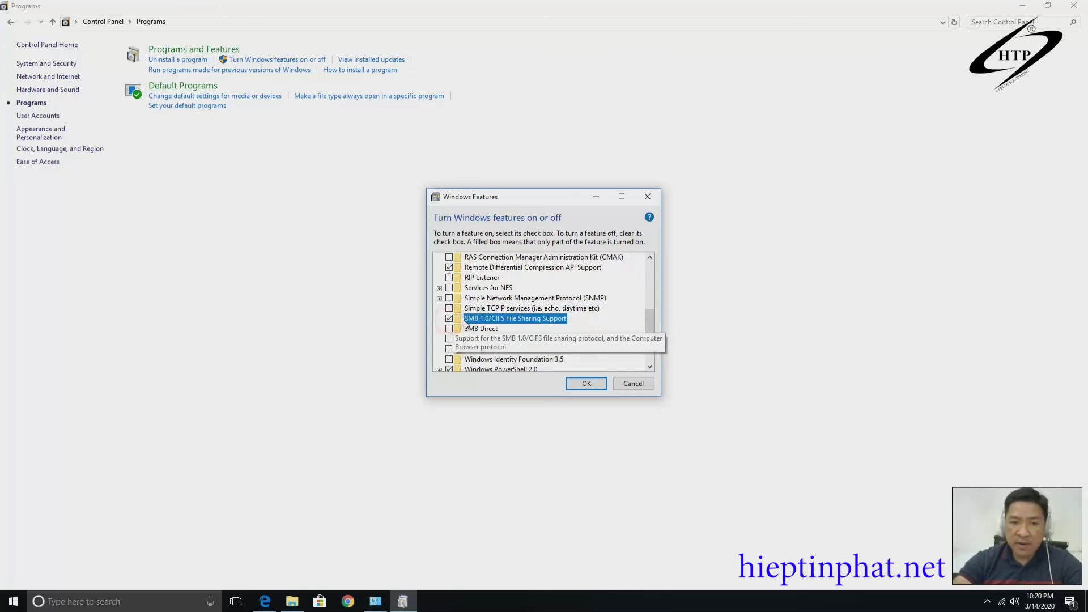
pyautogui.click(449, 319)
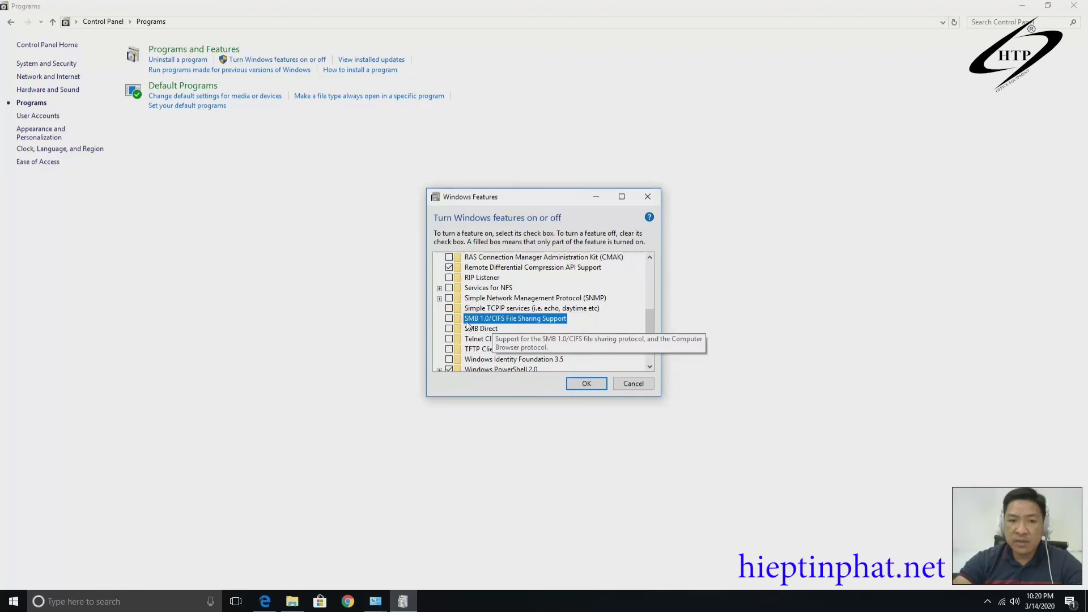
pyautogui.click(449, 318)
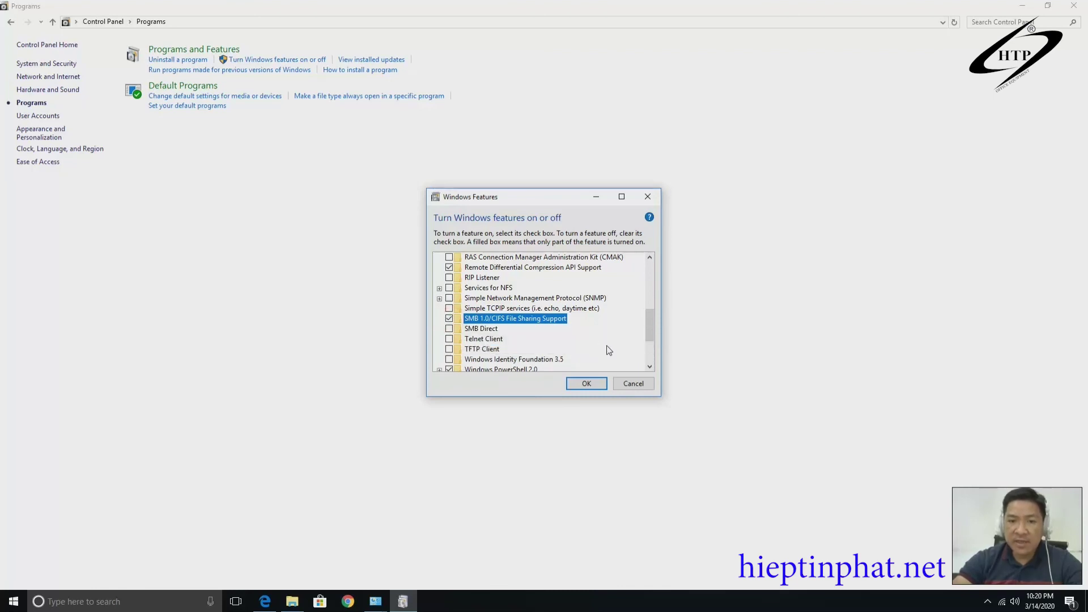
pyautogui.click(596, 383)
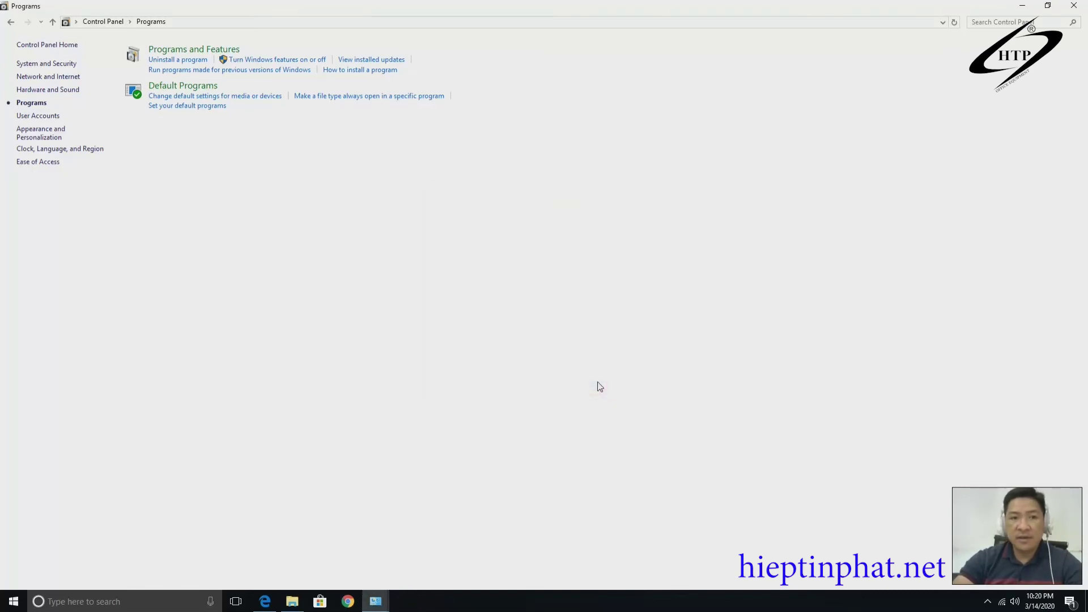
pyautogui.click(1022, 5)
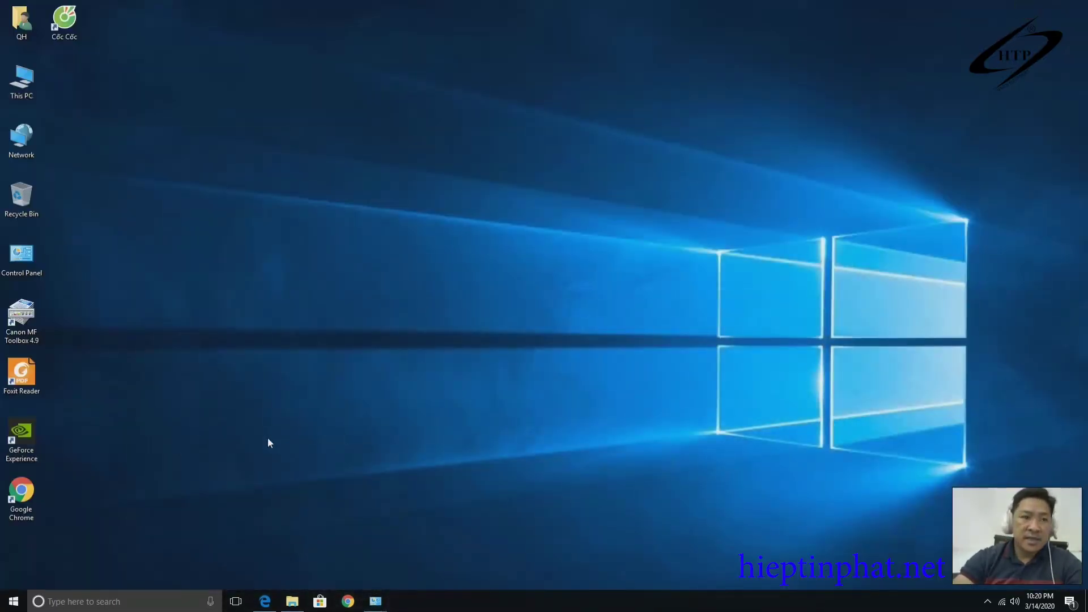